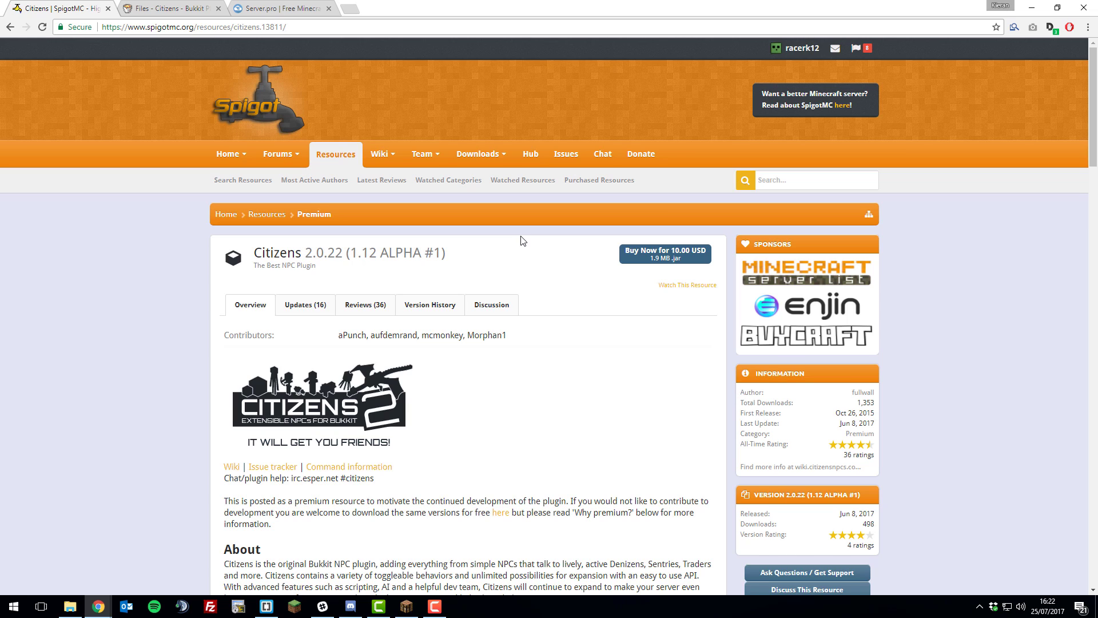
Check the Minecraft server's type and version in the Server.pro control panel, and review the Citizens resource page on SpigotMC
click(289, 15)
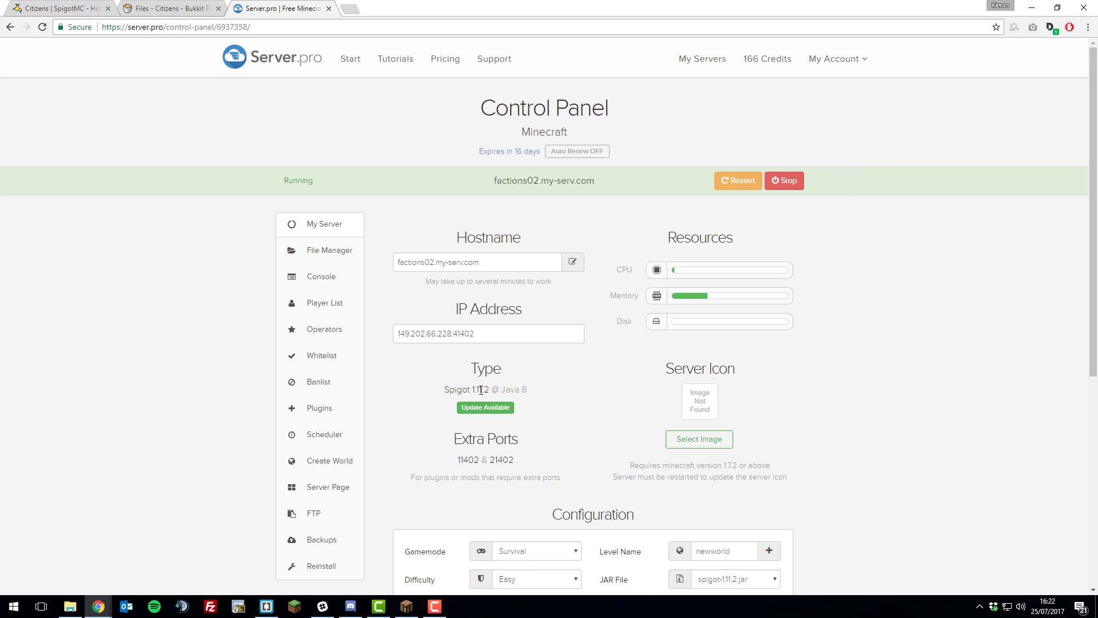
click(54, 9)
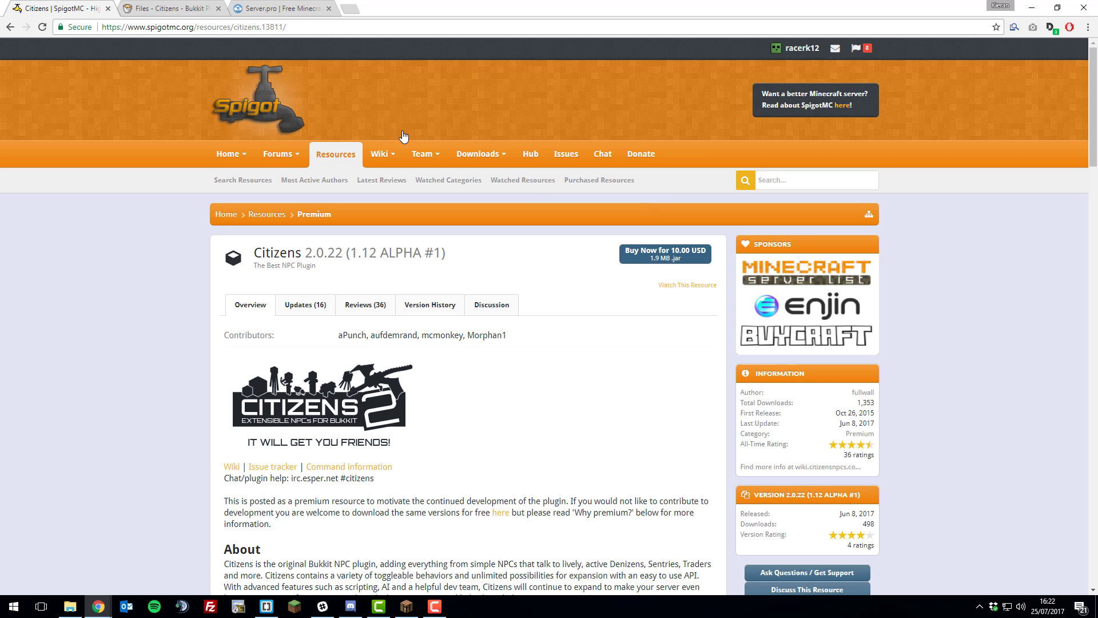
click(311, 33)
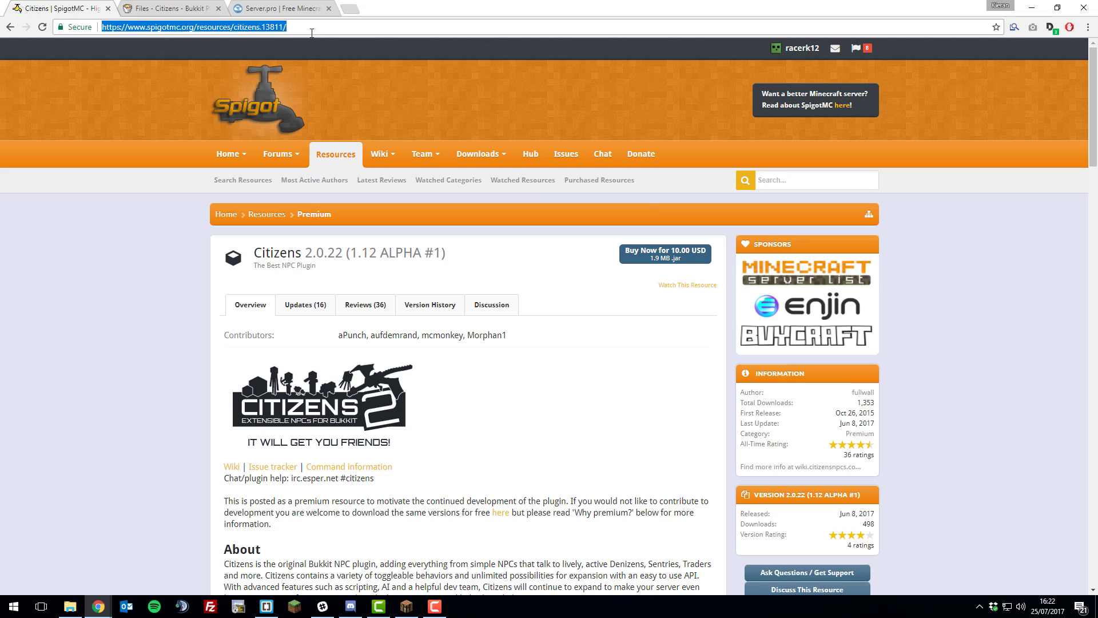
click(537, 329)
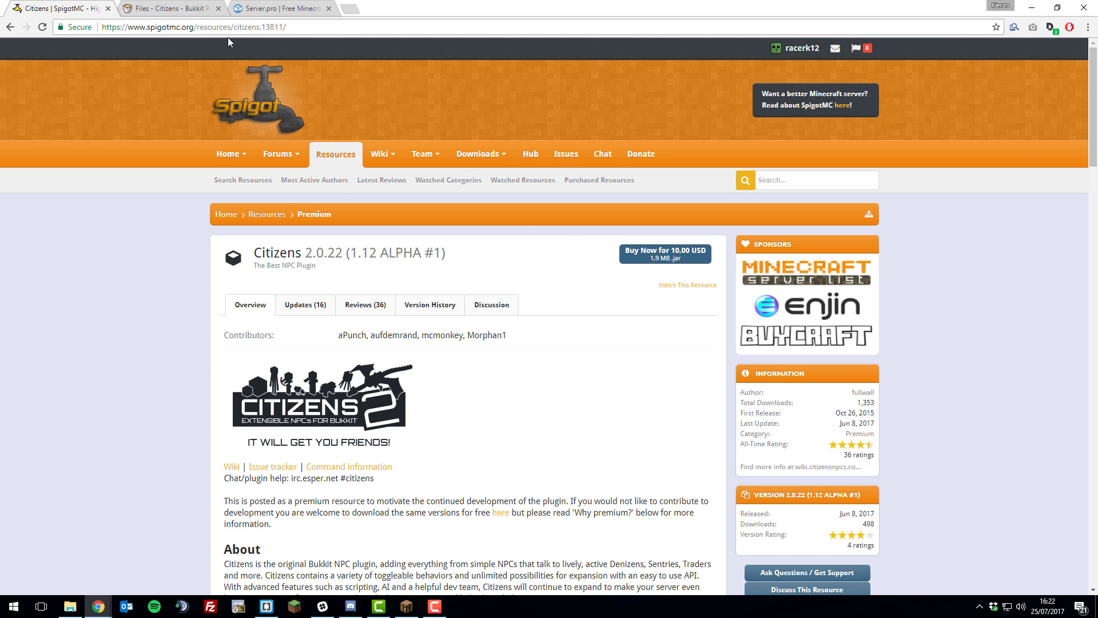
Look through the Bukkit file list for Citizens releases and the Minecraft versions they support
click(188, 9)
click(301, 26)
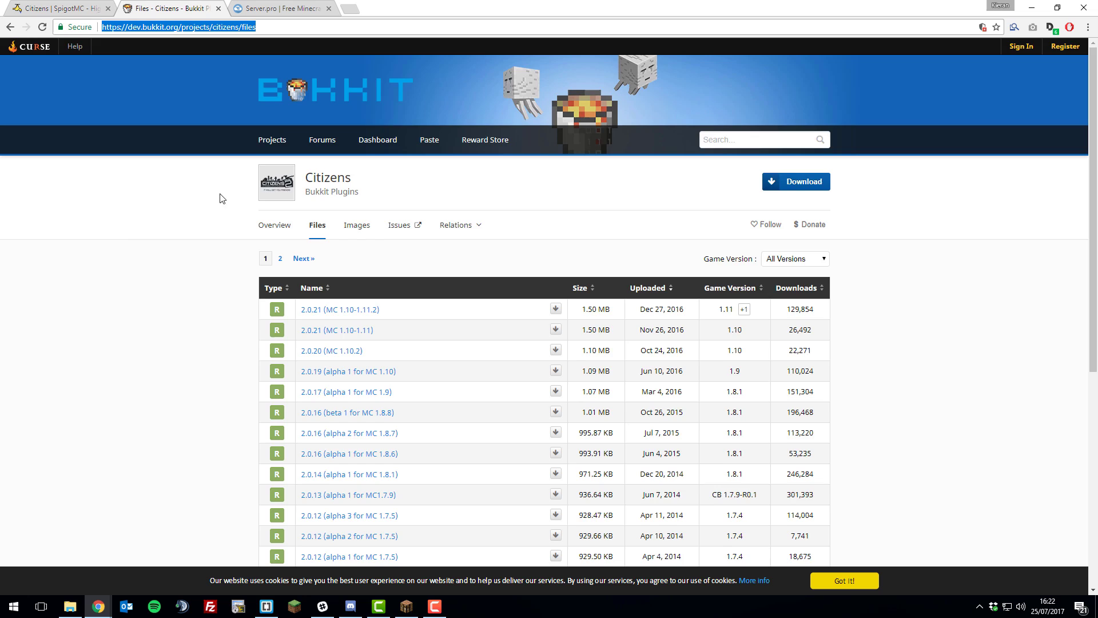
scroll(126, 220, down, 4)
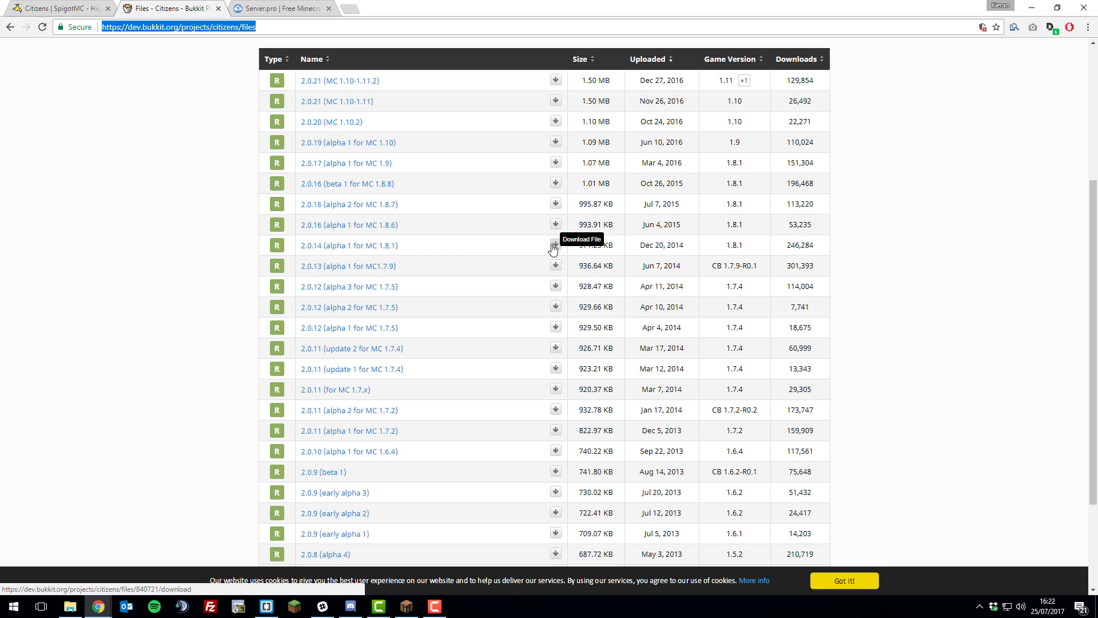
From the SpigotMC page's free download link, open the Citizens2 project on Citizens Jenkins and download citizens-2.0.22-SNAPSHOT.jar
key(ctrl+shift+Tab)
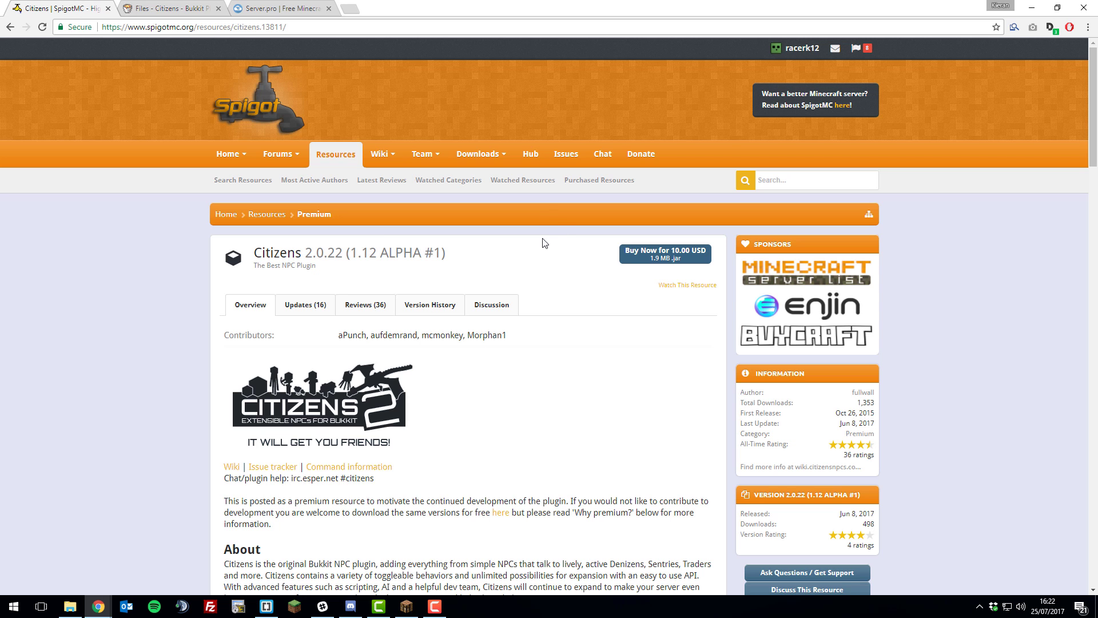
scroll(473, 277, down, 2)
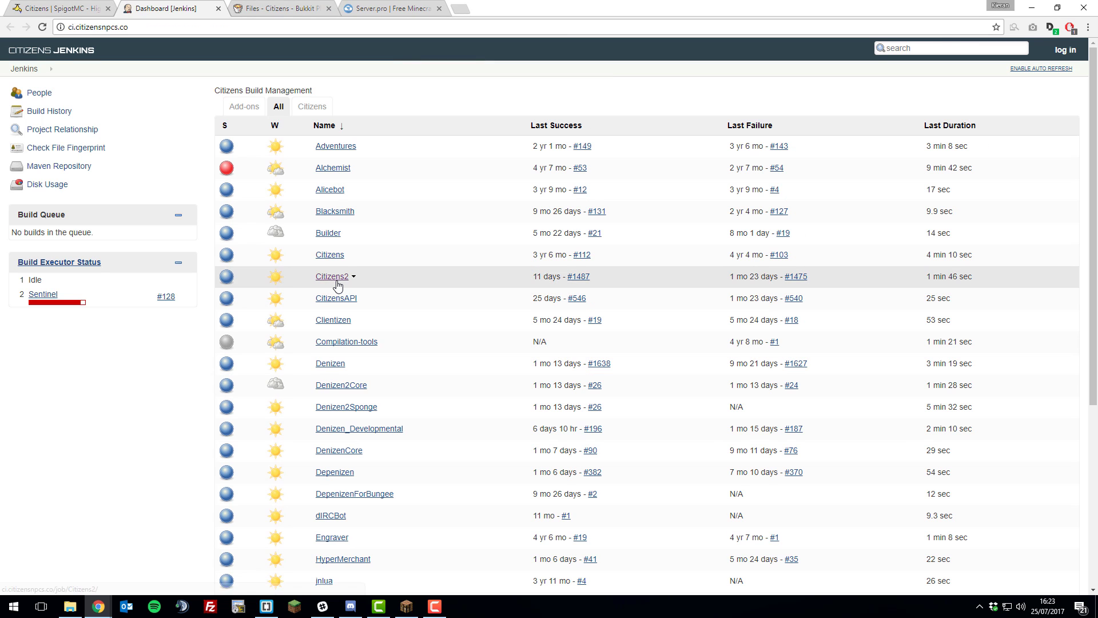
click(337, 280)
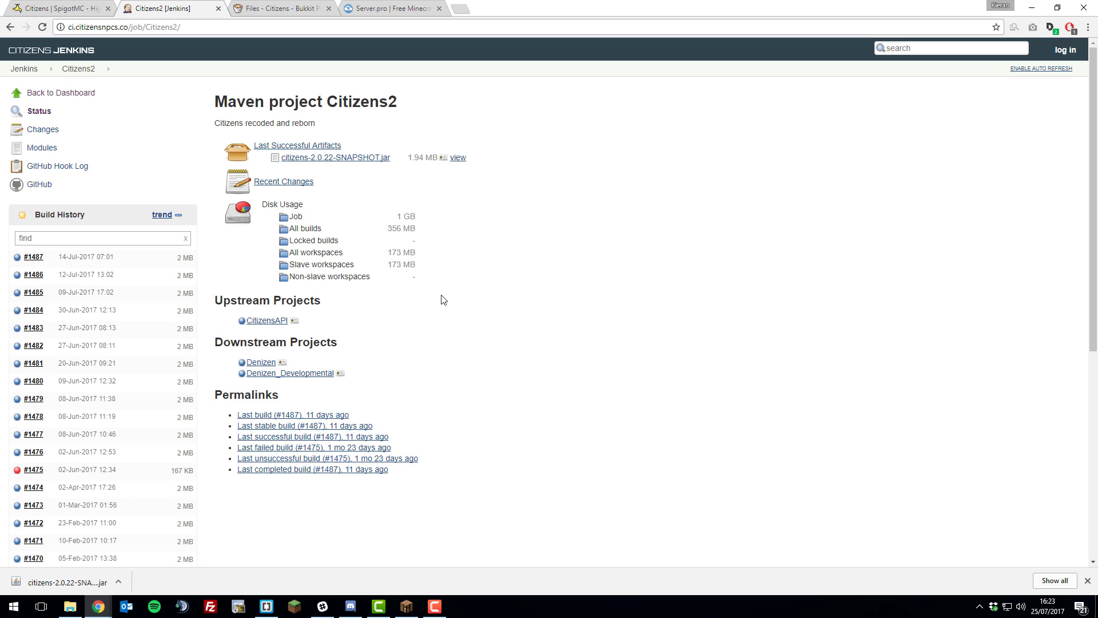
Upload citizens-2.0.22-SNAPSHOT.jar from Downloads into the server's plugins folder on Server.pro and restart the server
click(389, 10)
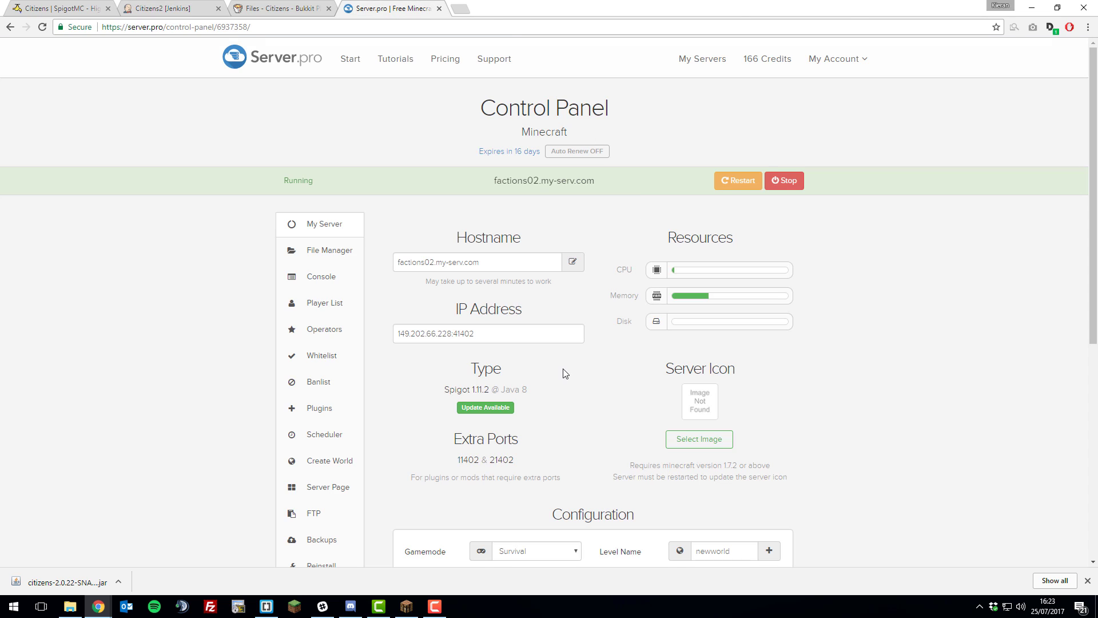
click(319, 251)
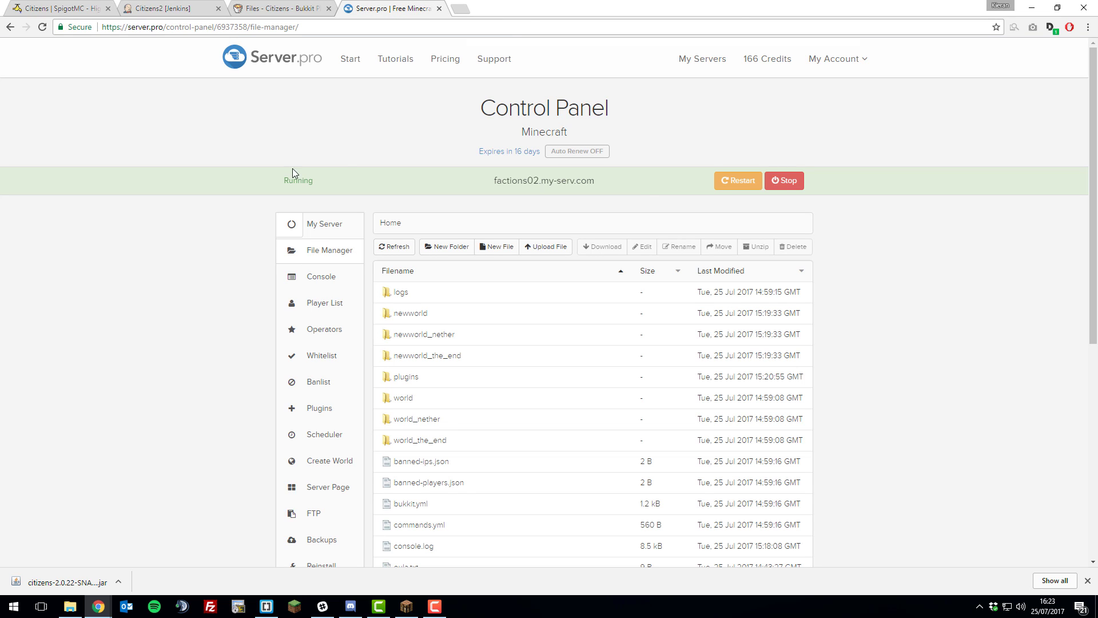
click(406, 378)
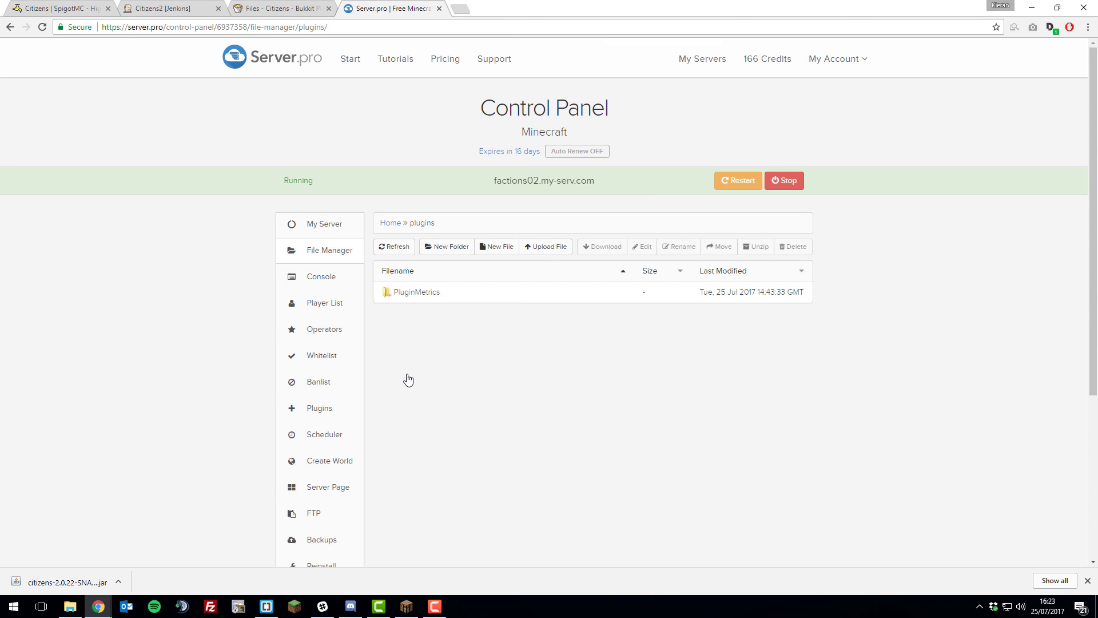
click(544, 249)
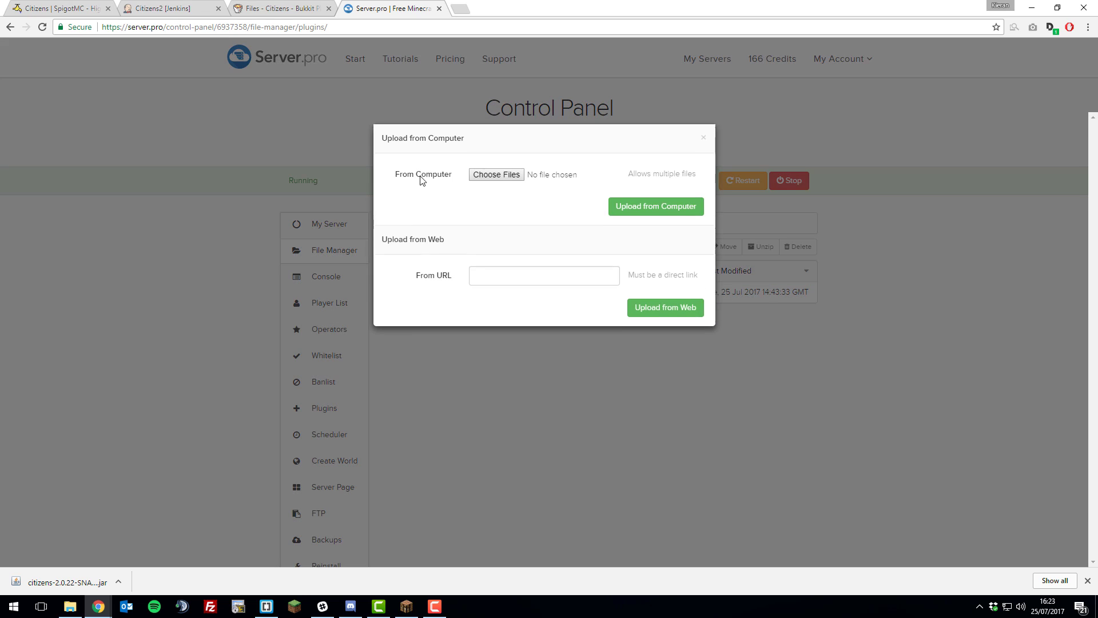
click(496, 180)
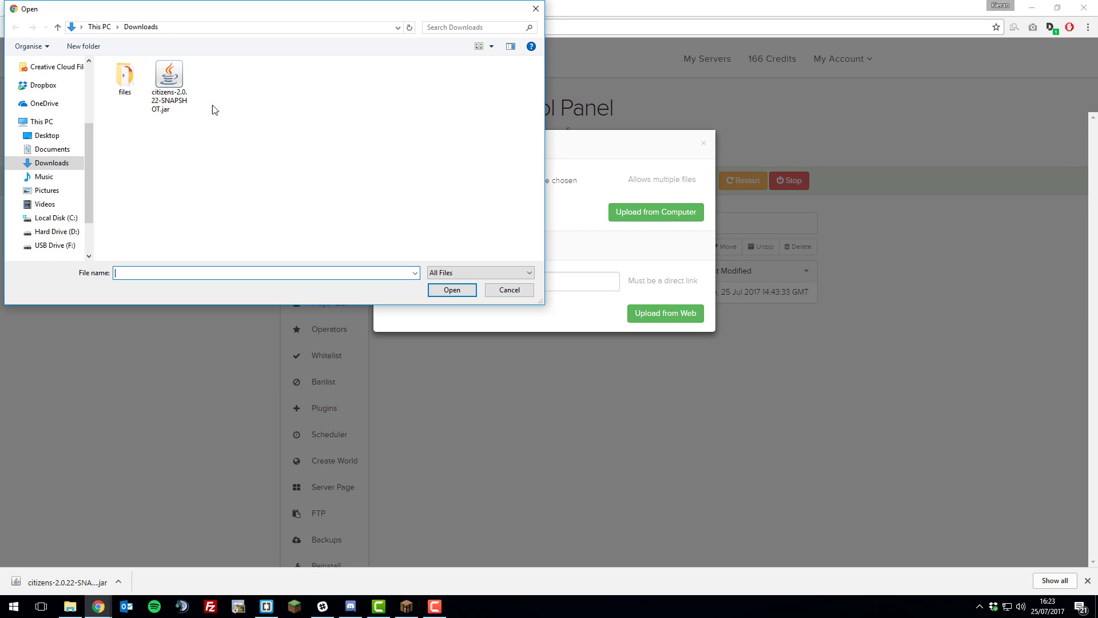
click(171, 105)
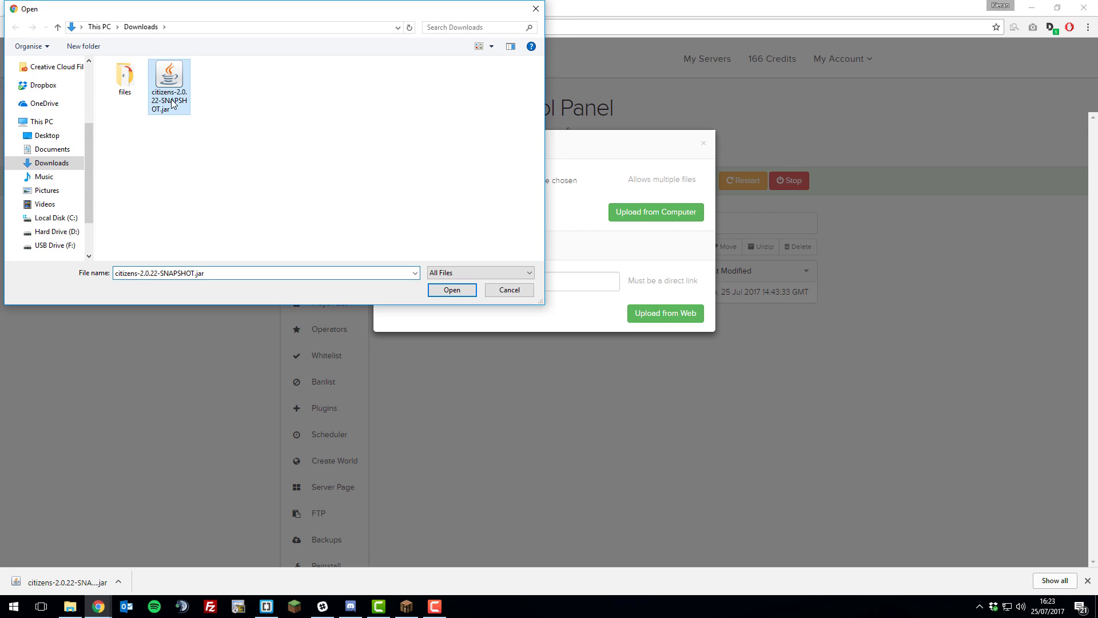
click(451, 290)
click(635, 221)
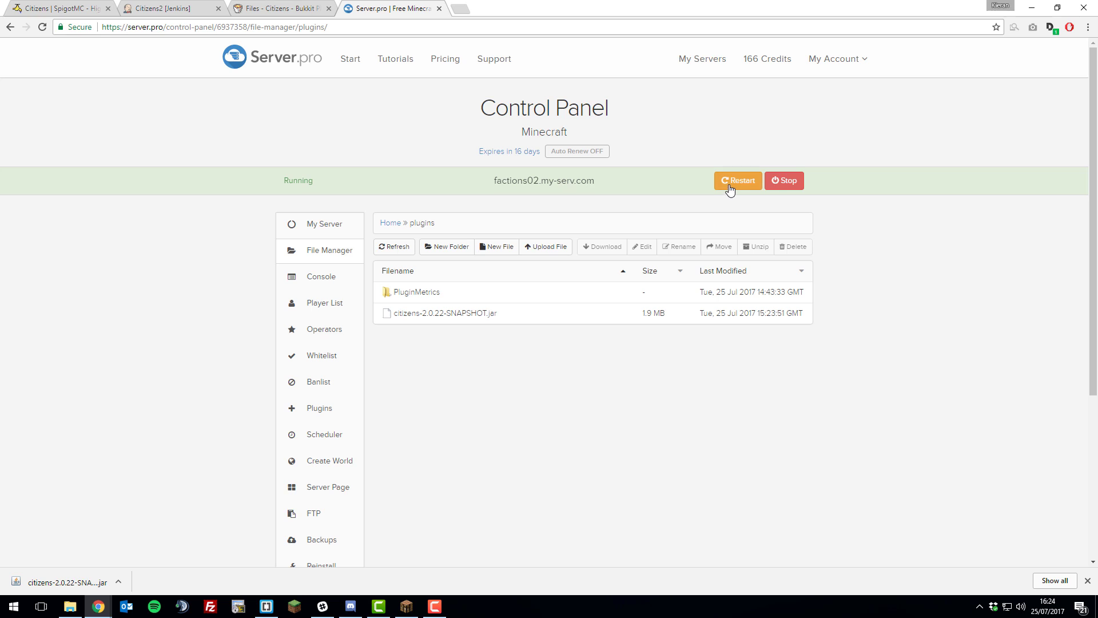
click(731, 187)
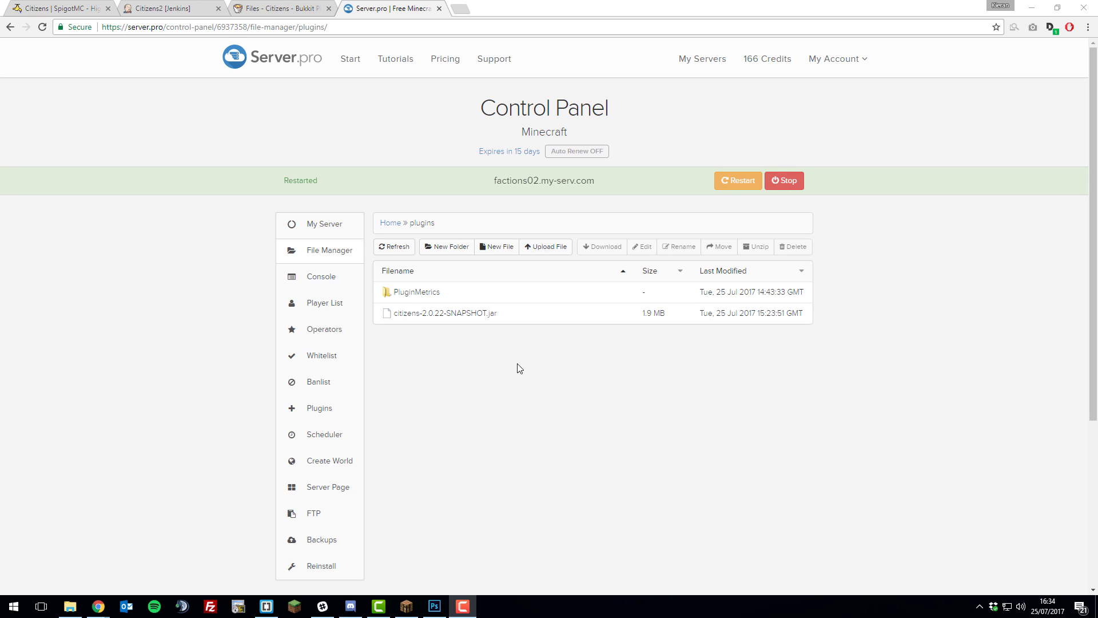
Switch to Minecraft 1.11.2 and begin the /npc create command in the chat
click(406, 606)
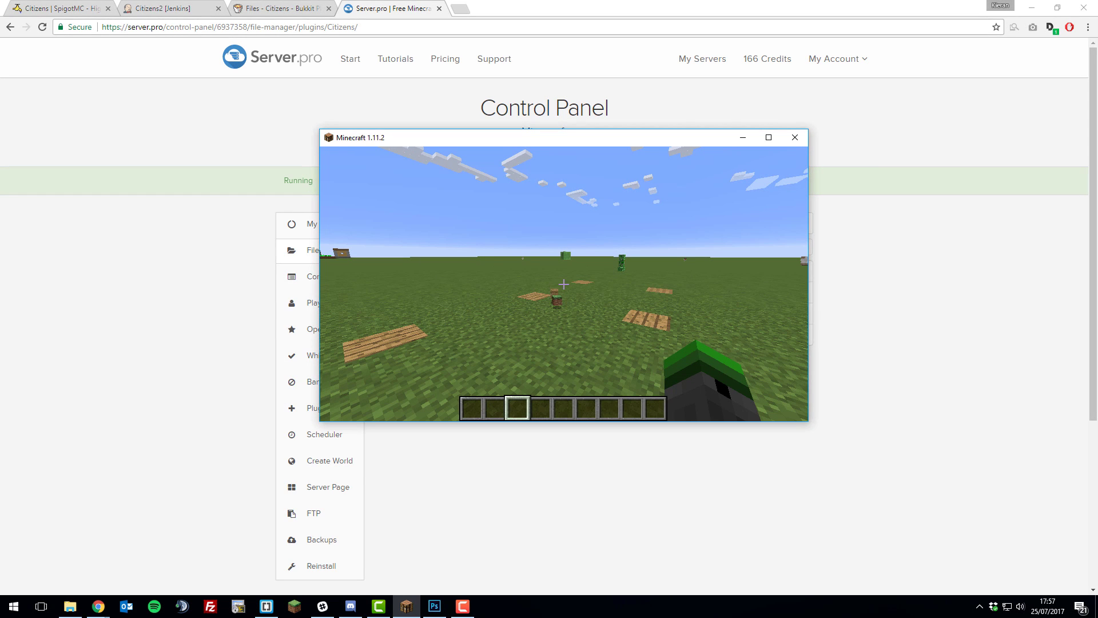
mouse_move(563, 284)
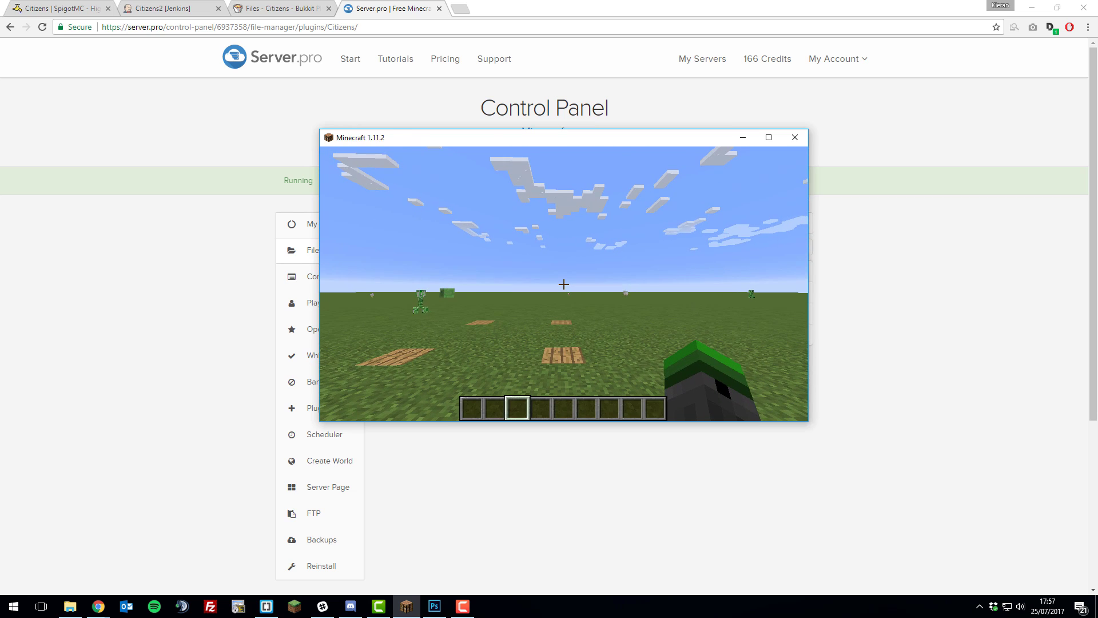
text(/npc create)
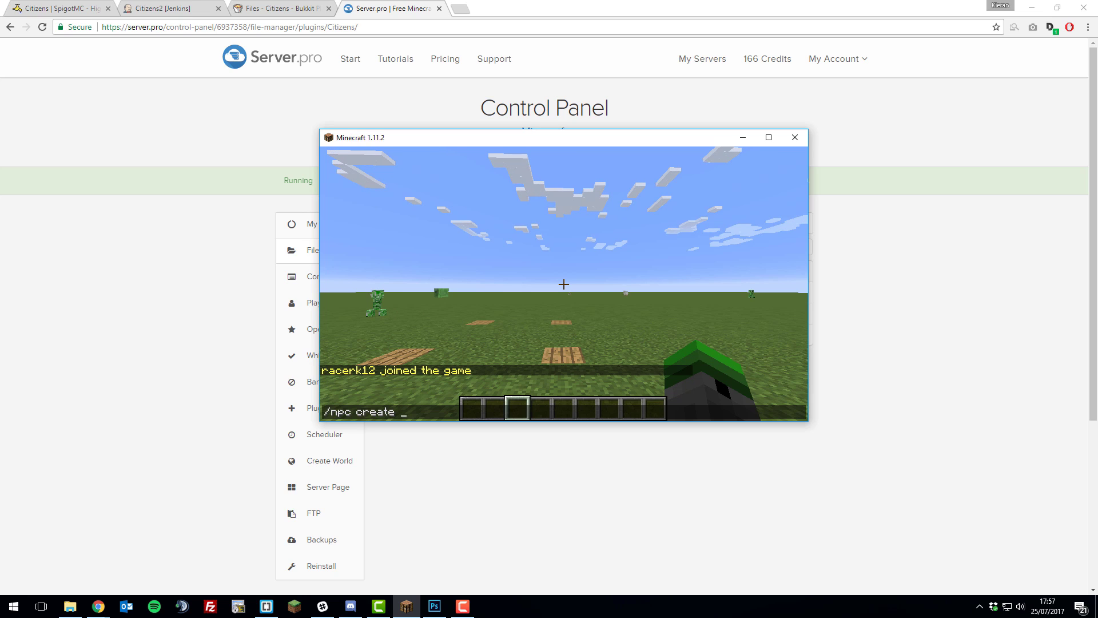
text( Bob H.)
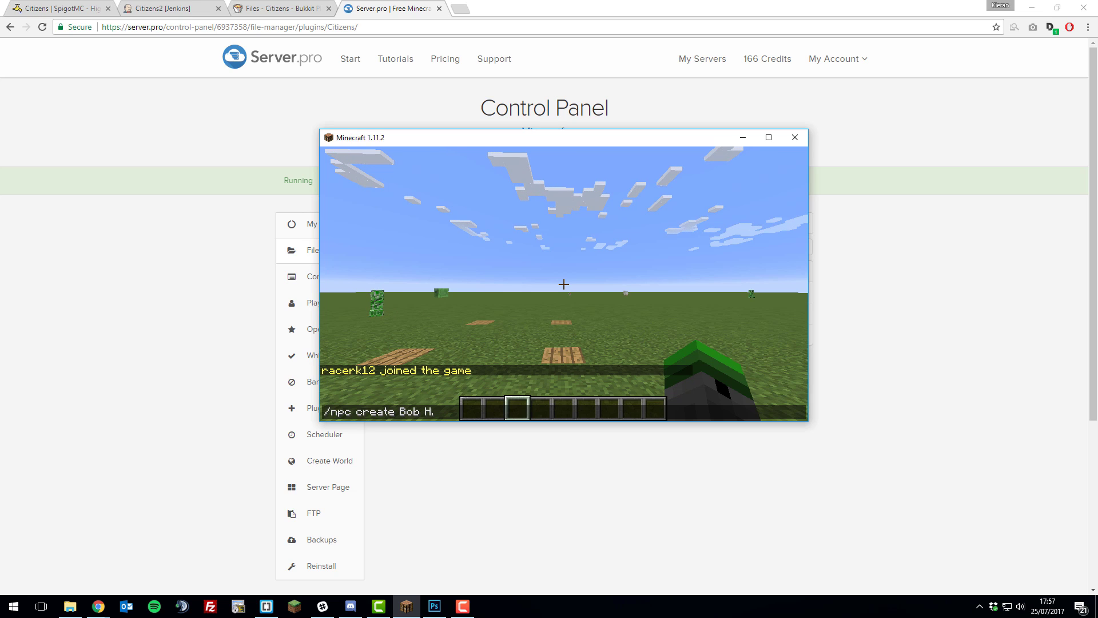
key(BackSpace)
key(BackSpace)
key(BackSpace)
key(BackSpace)
key(BackSpace)
key(BackSpace)
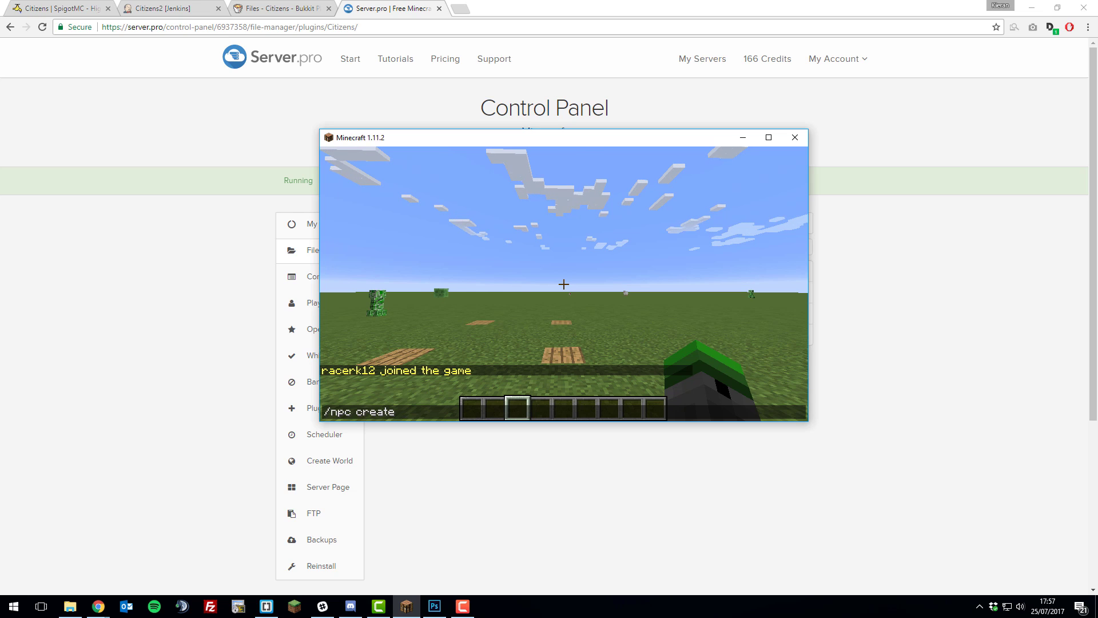
Complete the /npc create command with the player's own username as the NPC name and run it
text(racerk12)
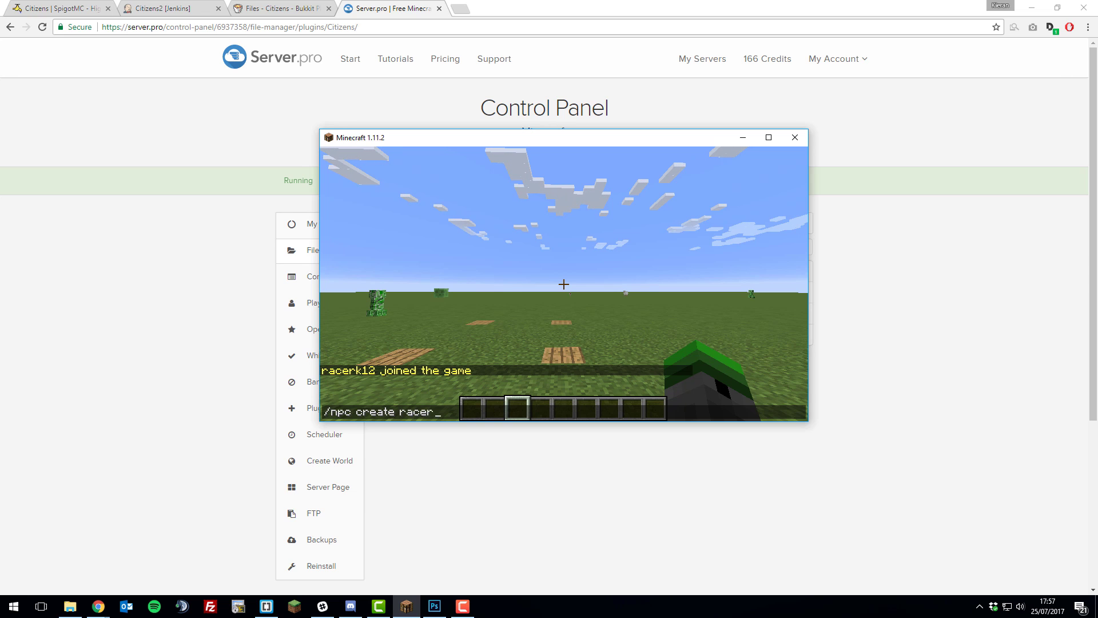
key(Return)
Examine the new NPC's skin and name tag from several distances and camera perspectives
key(s)
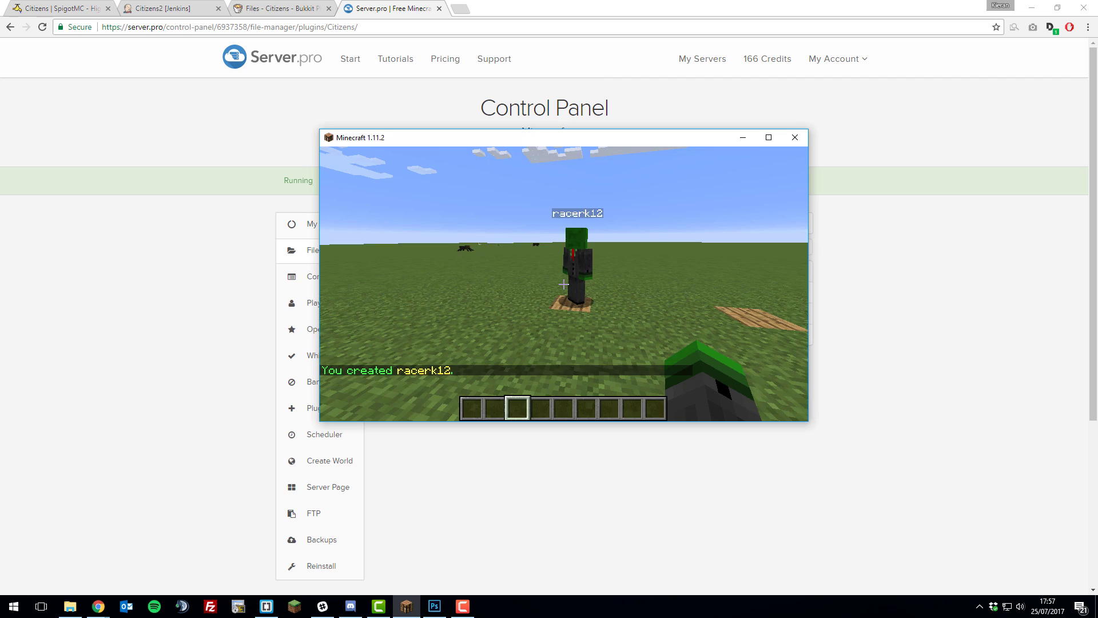
key(w)
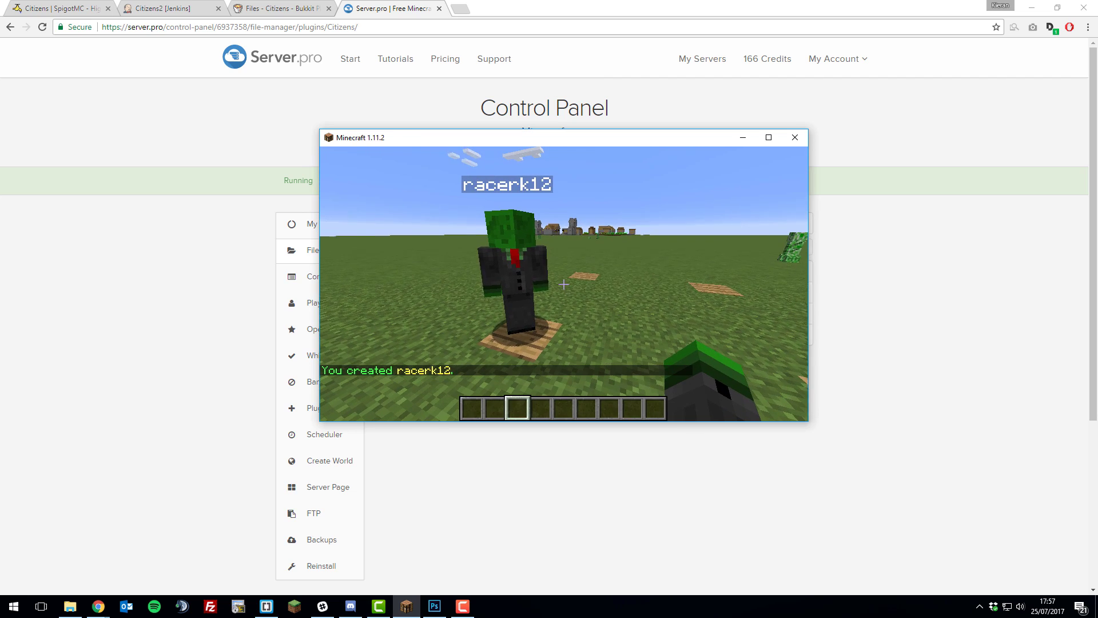
key(F5)
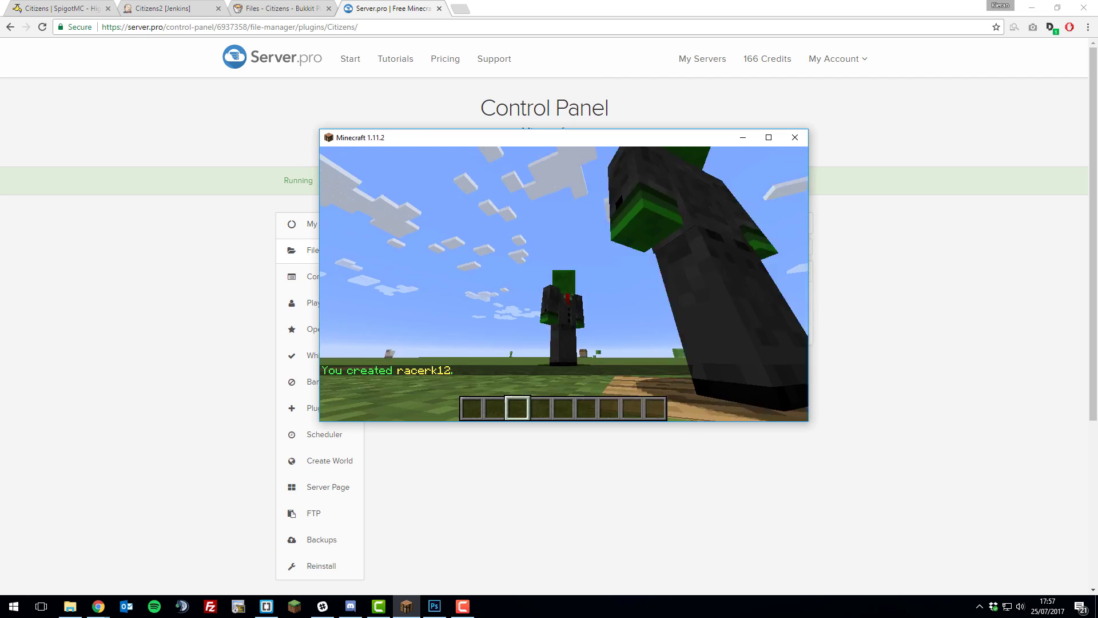
key(F5)
key(F5)
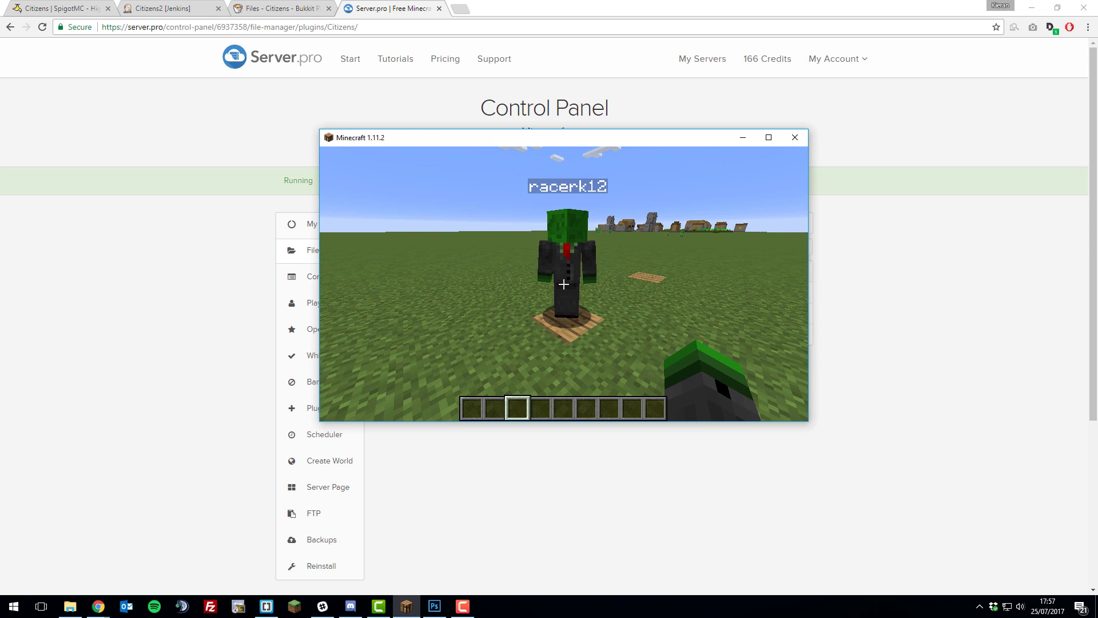
key(s)
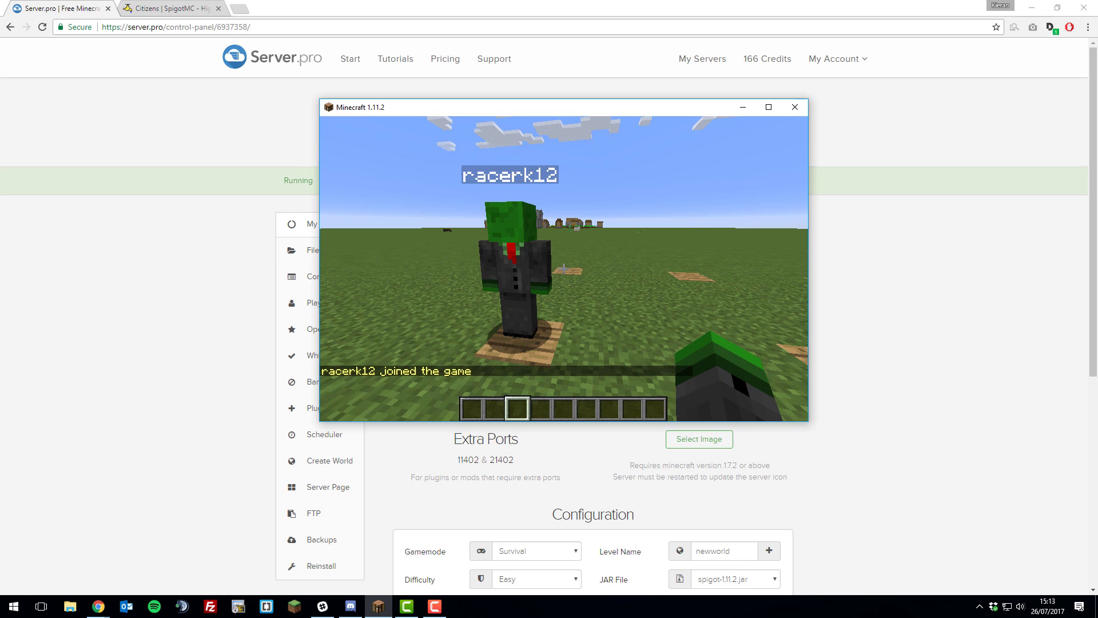
key(w)
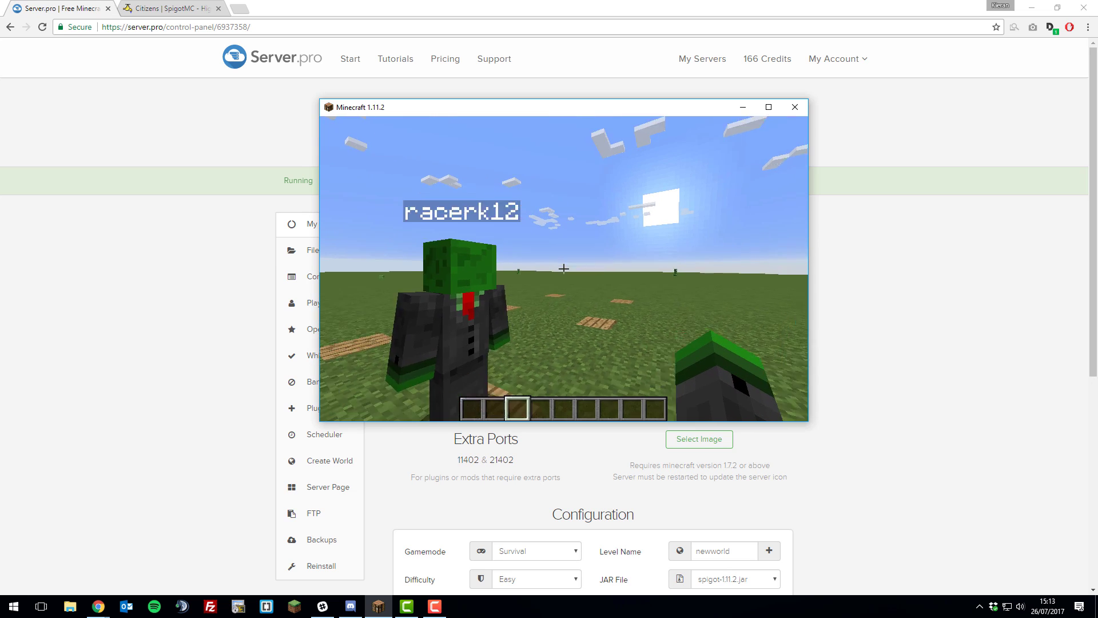
key(s)
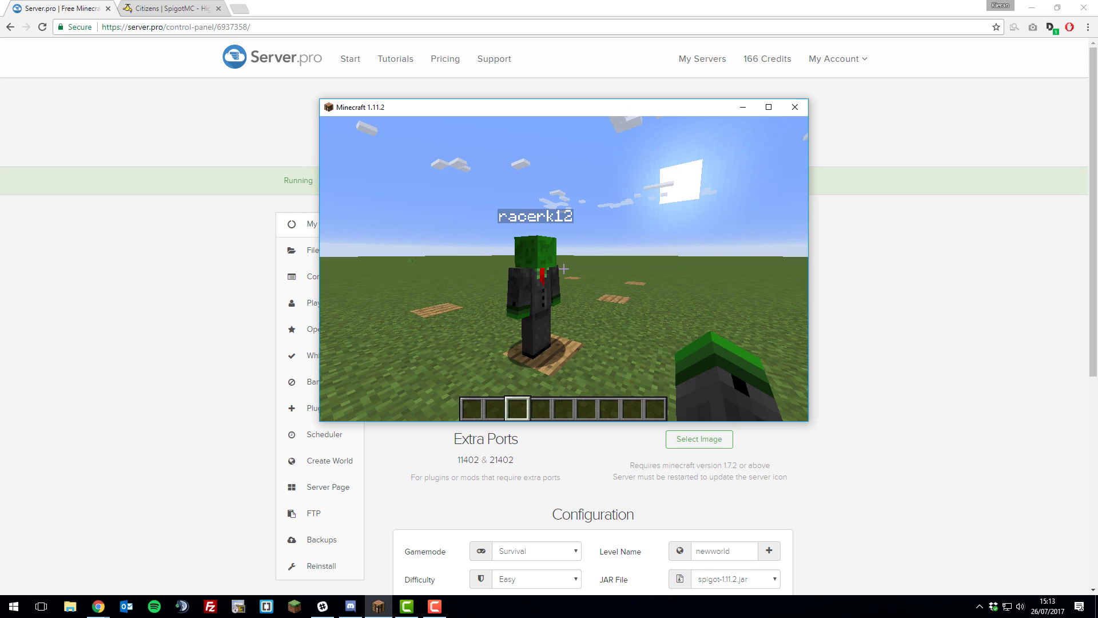
key(w)
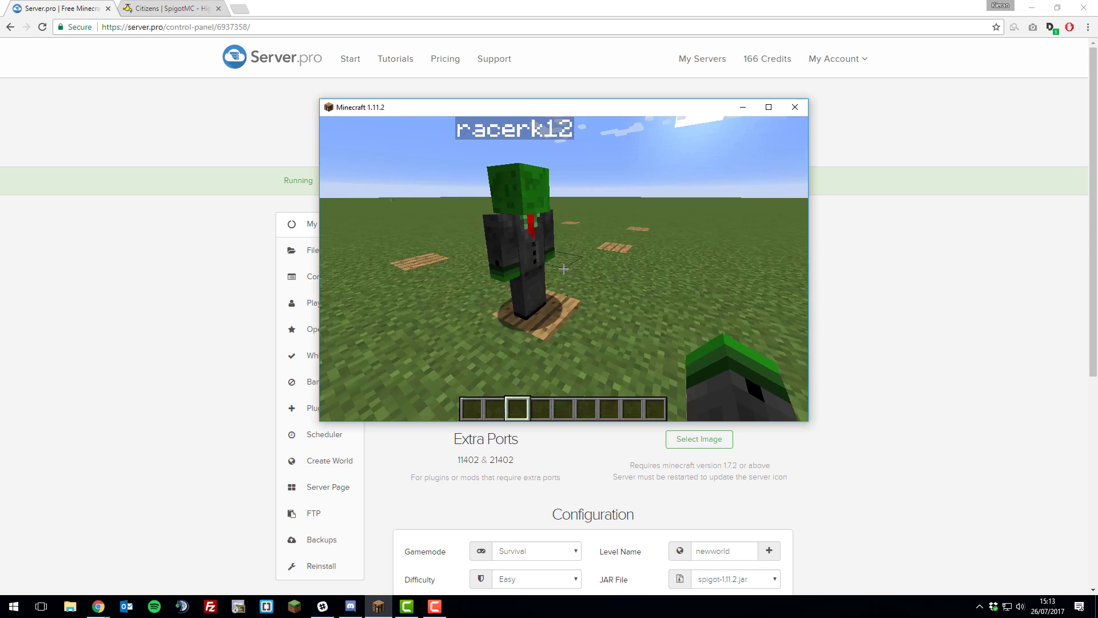
key(s)
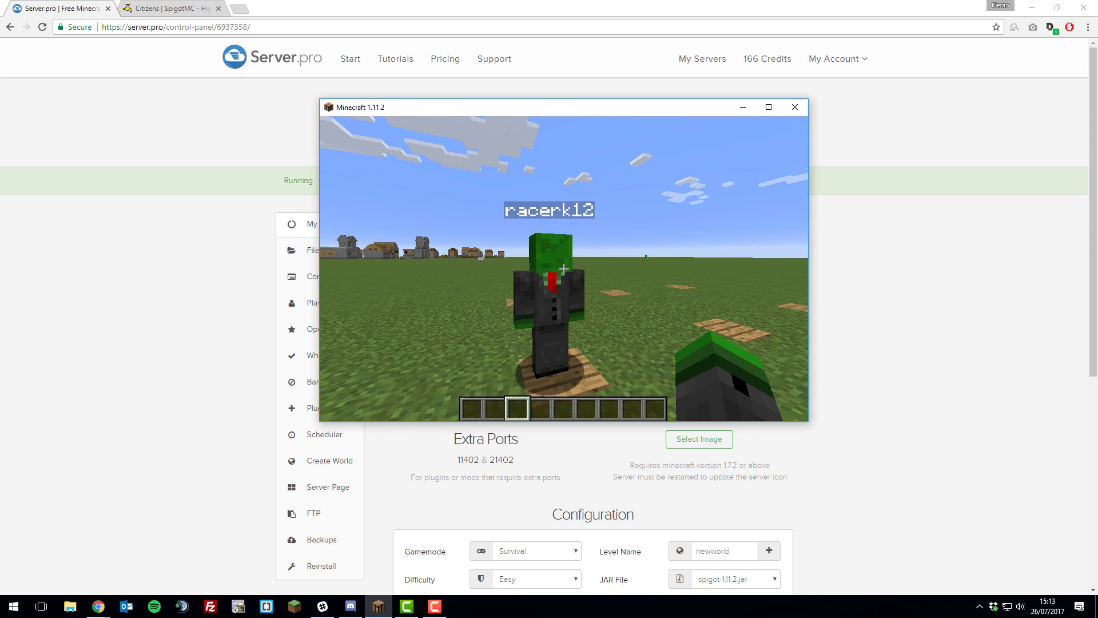
Make the NPC rotate towards nearby players with an /npc chat command, and walk around it to test the behaviour
key(t)
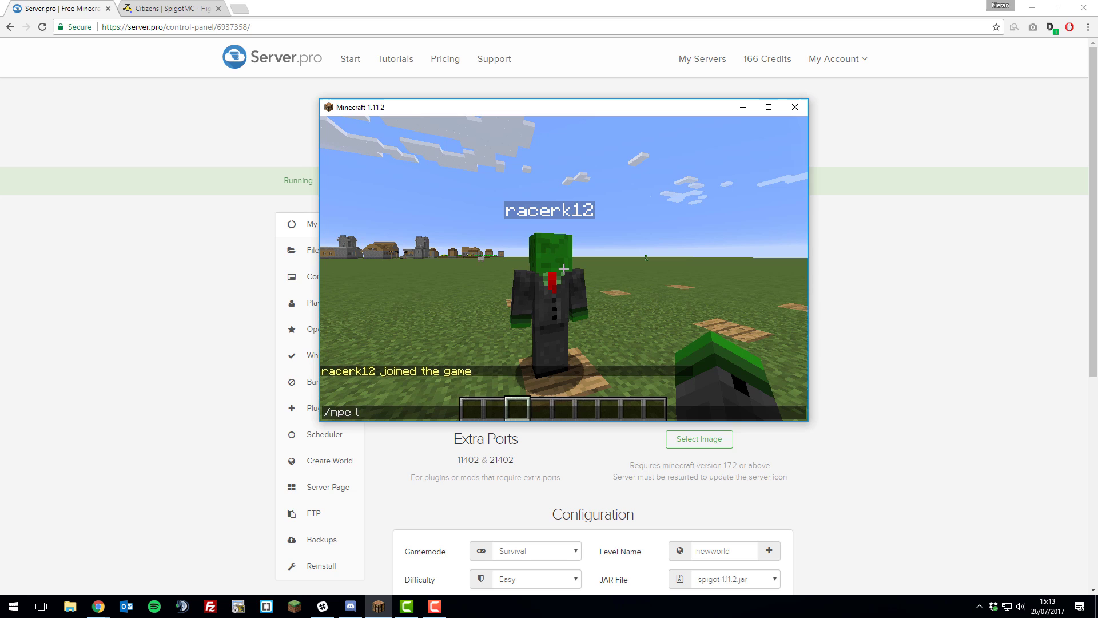
key(Return)
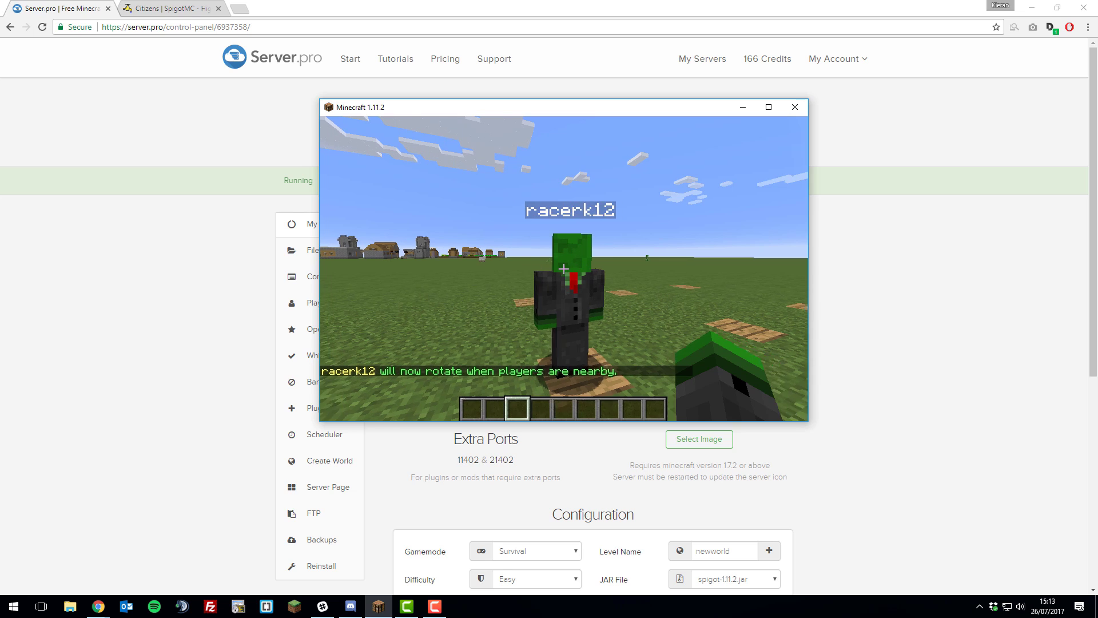
key(w)
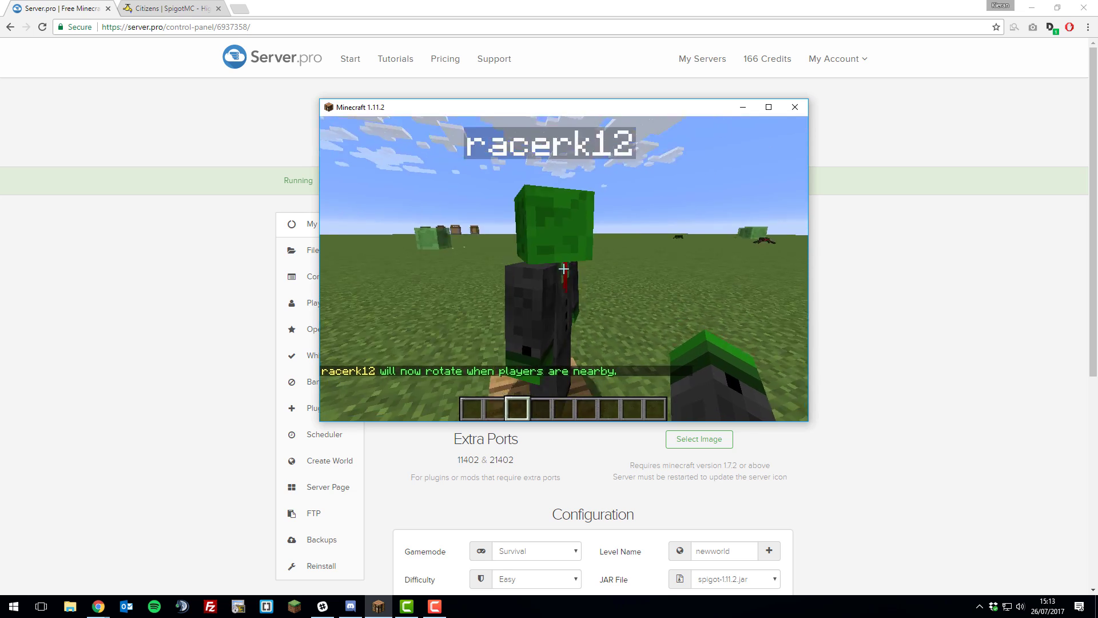
Back away from the NPC and circle it to check how it turns from different sides
key(s)
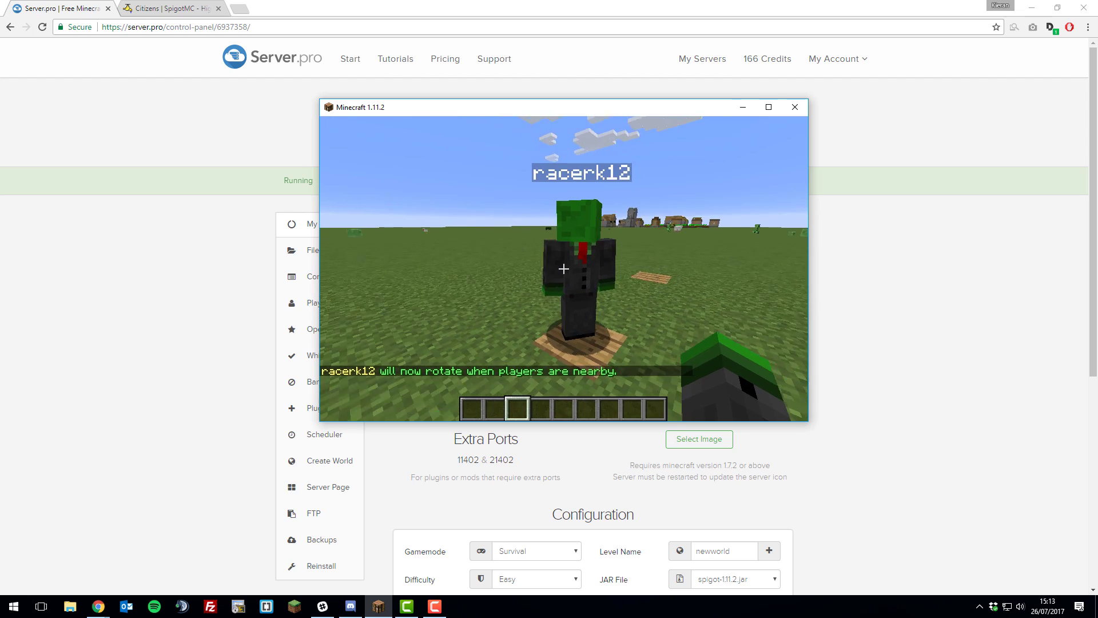
key(a)
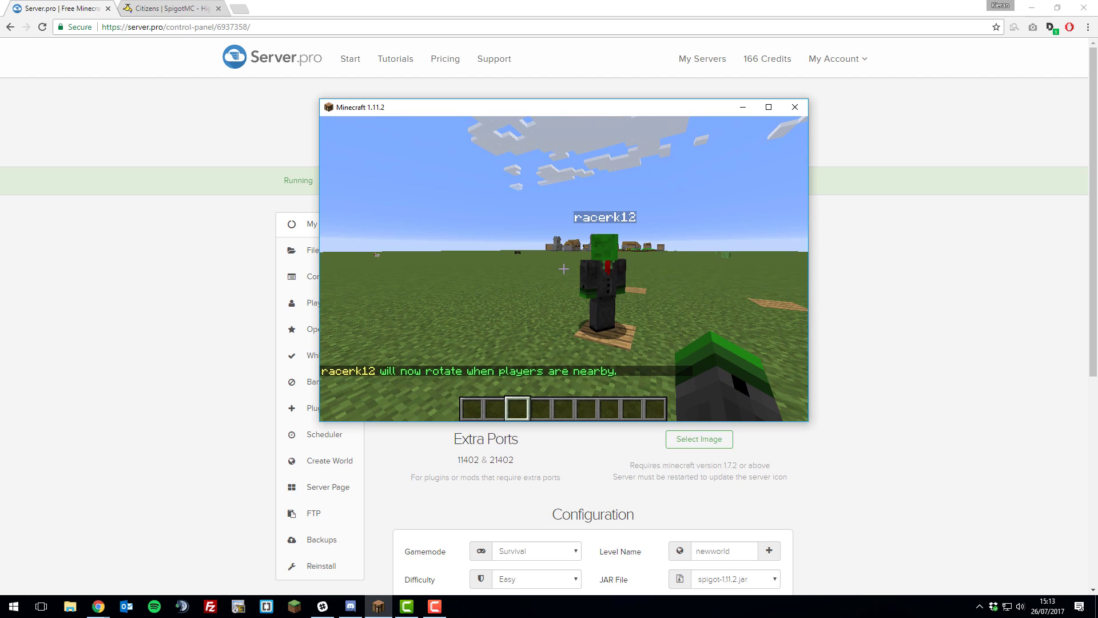
key(w)
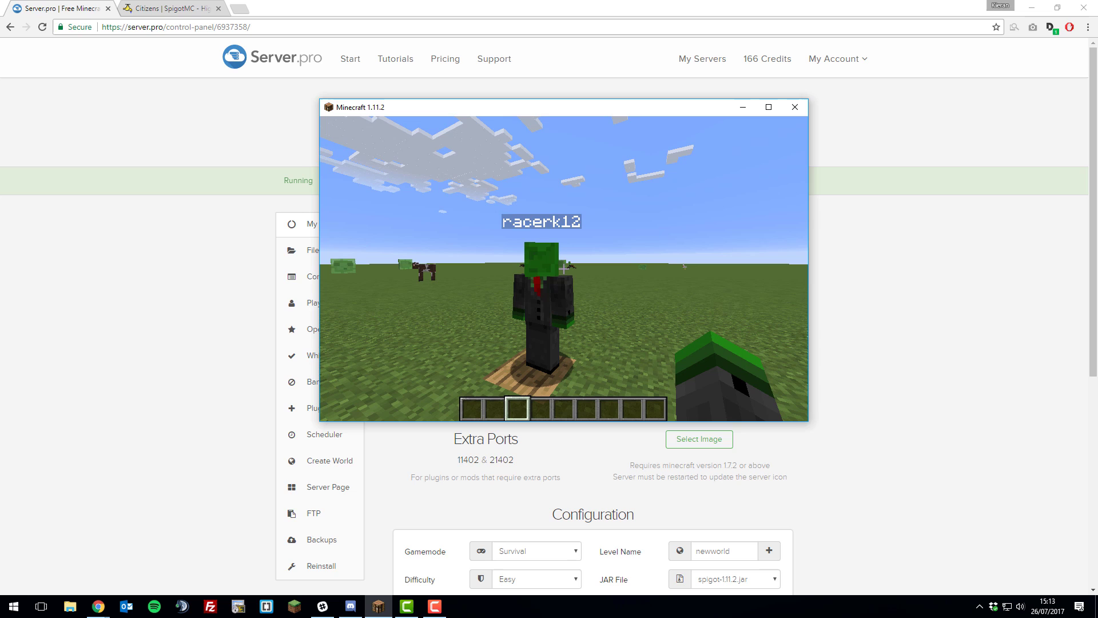
Open the NPC's text editor with the chat command /npc text
key(t)
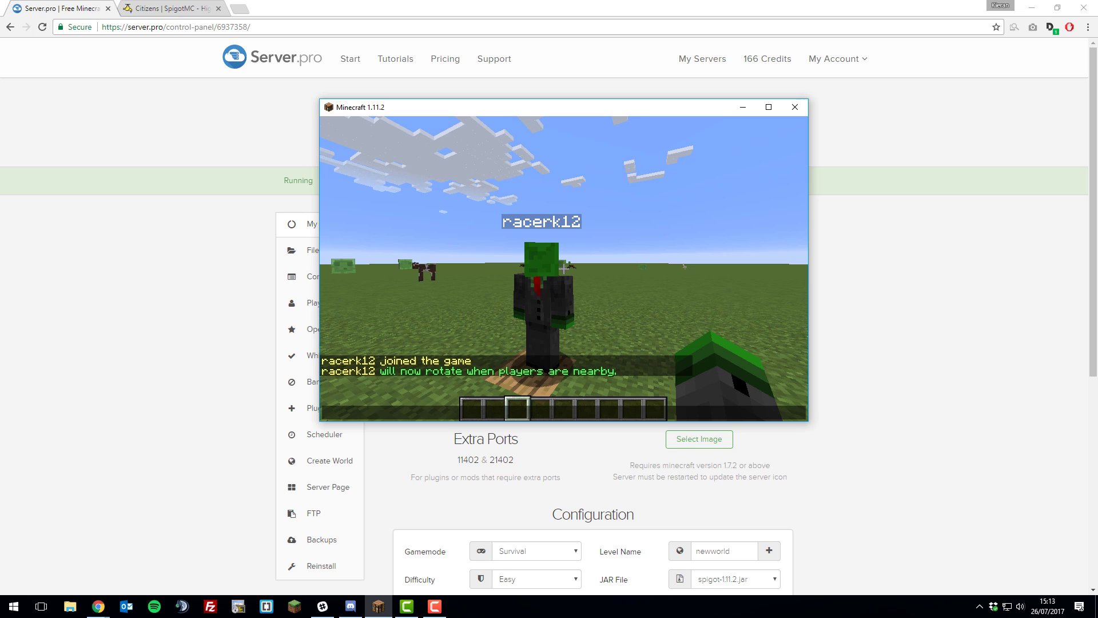
text(/npc text)
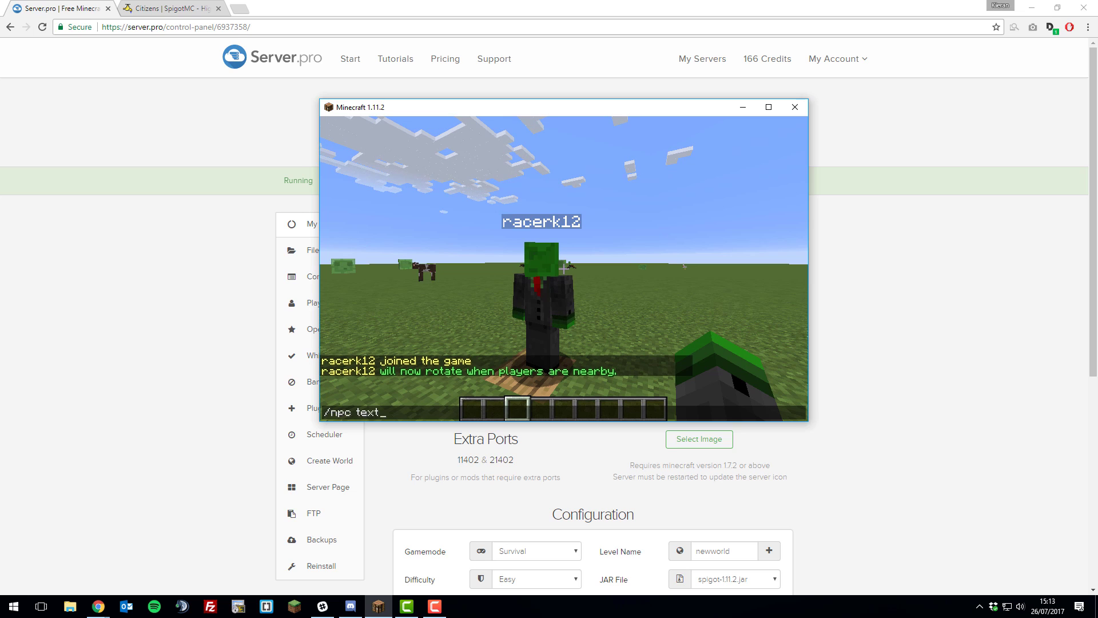
key(Return)
Add the NPC text entry "Hey, I'm the owner of the server! I hope you're having a great day."
key(t)
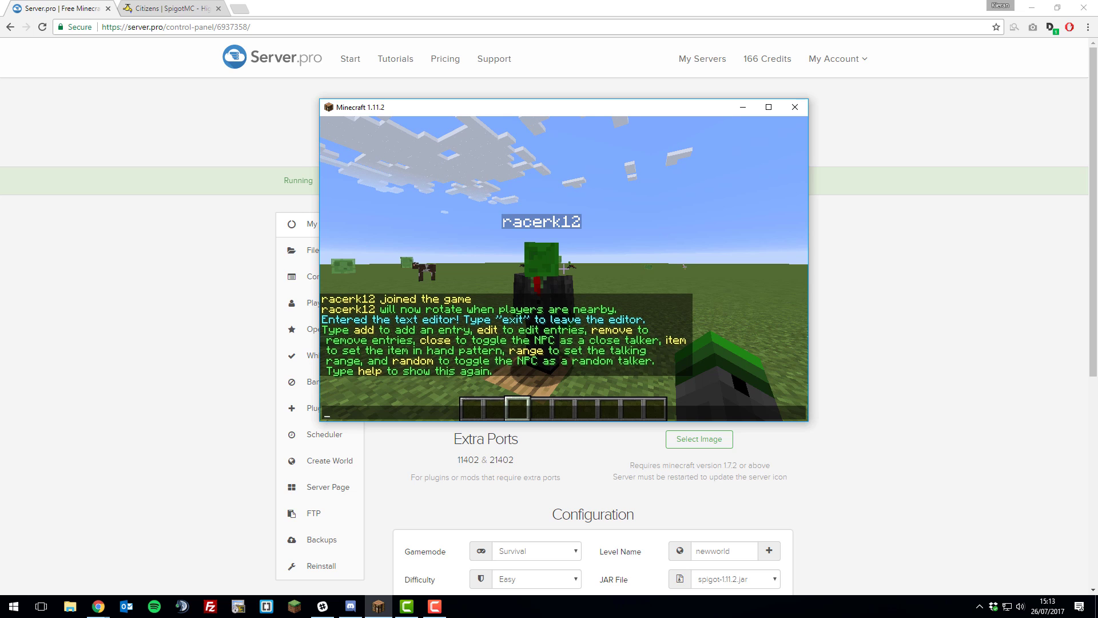
text(add)
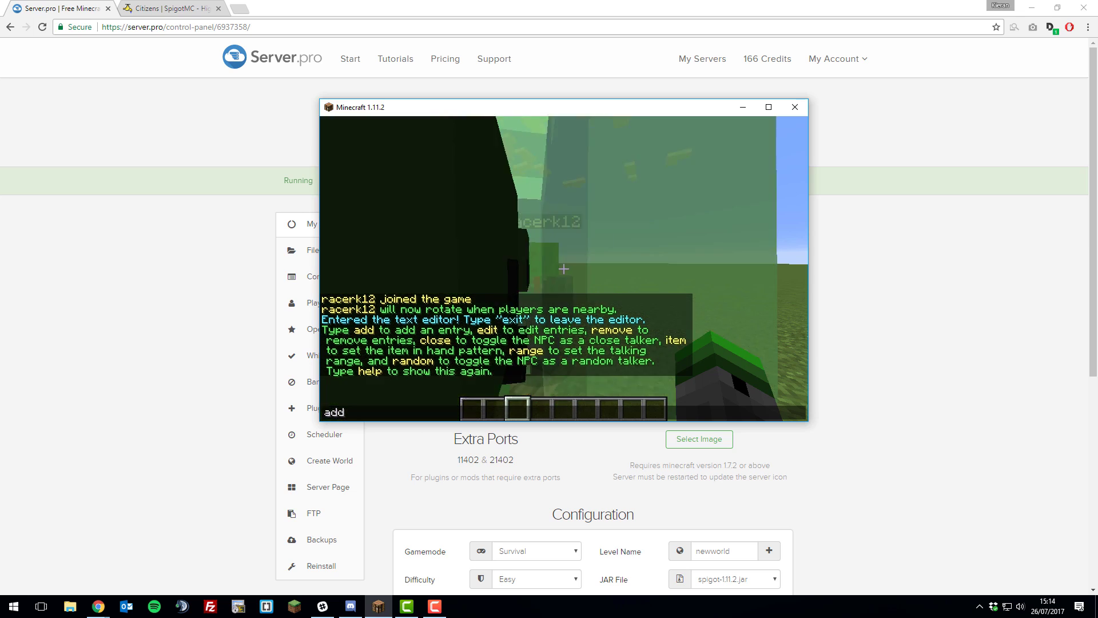
key(Return)
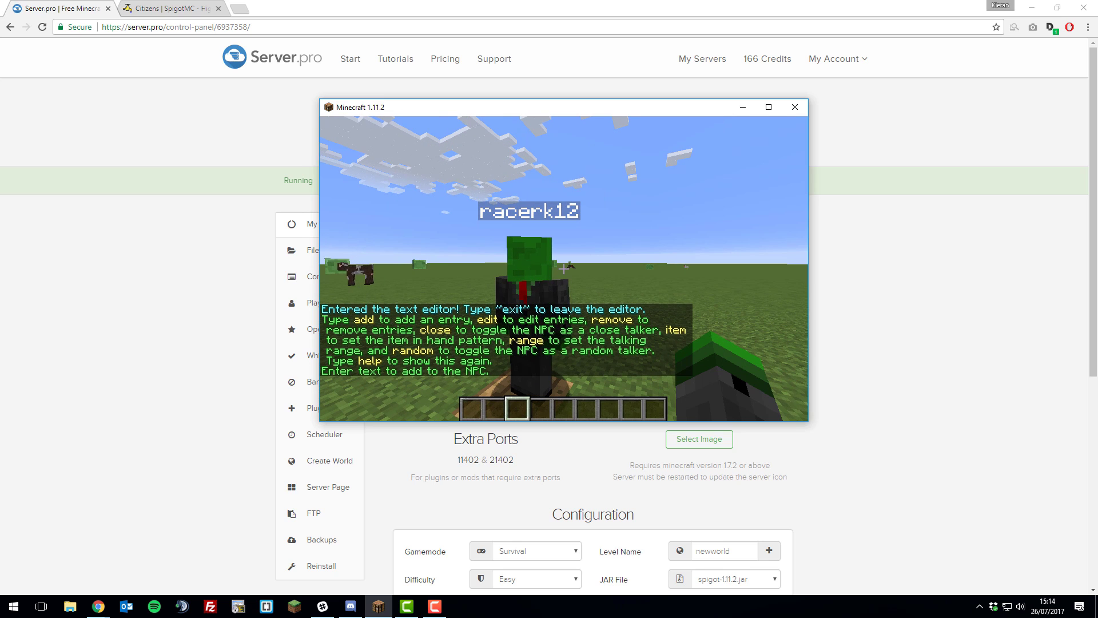
key(t)
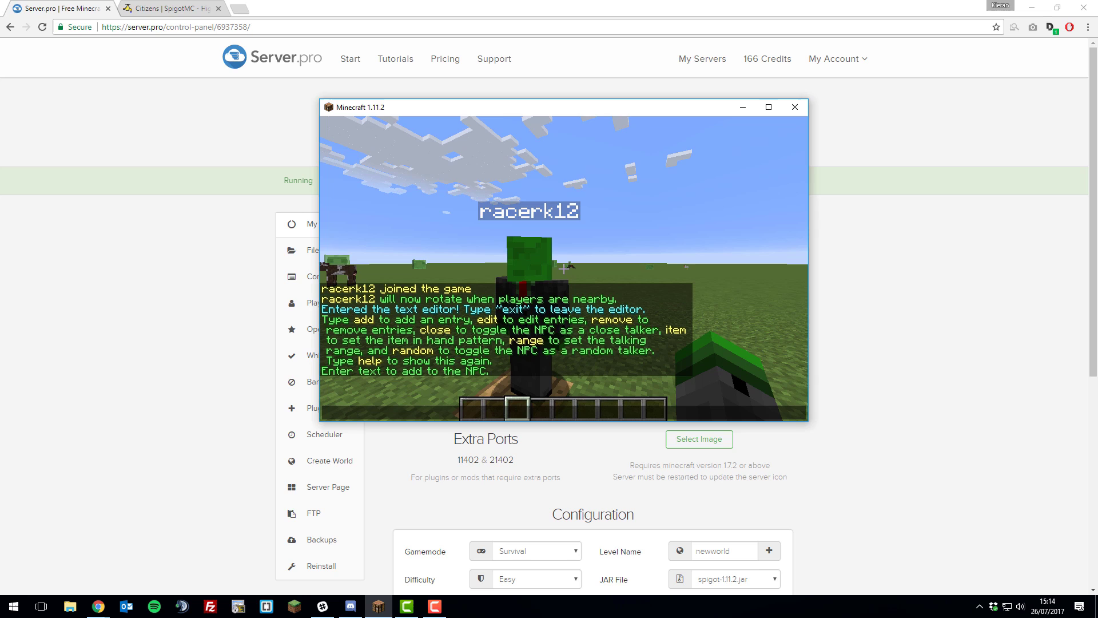
text(Hey, I'm the o)
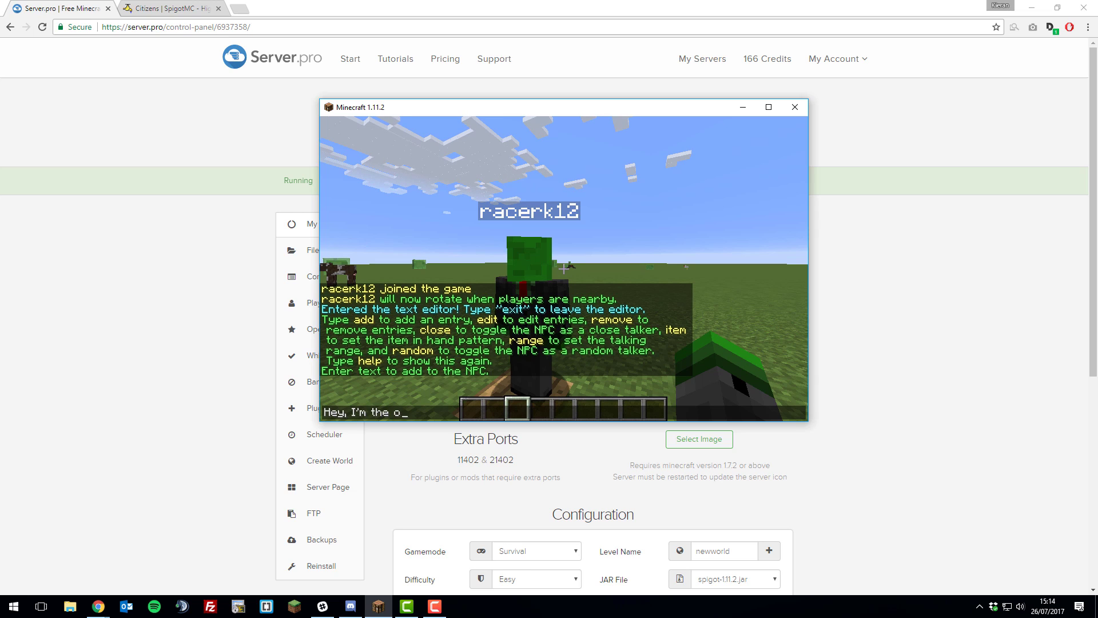
text(wner of the server!)
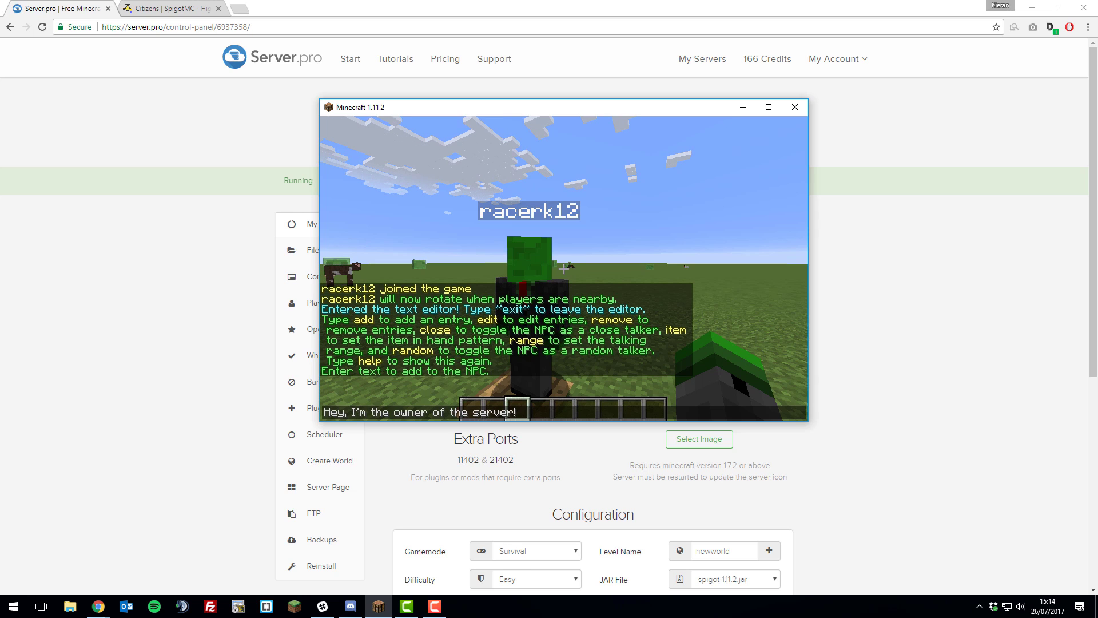
text( I hope you're)
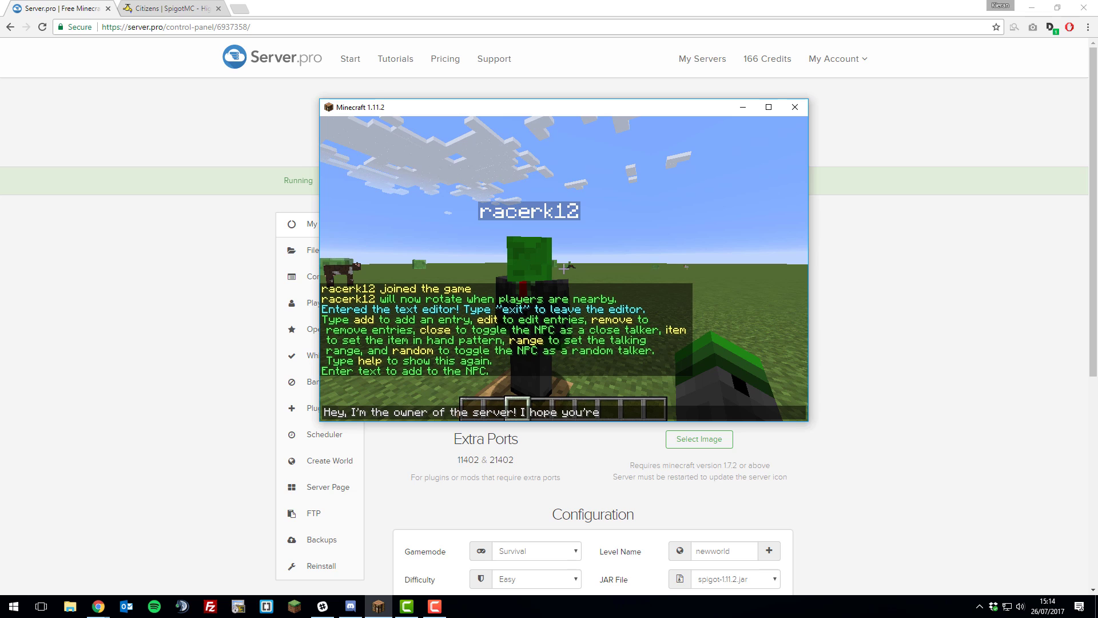
text( having a great day.)
key(Return)
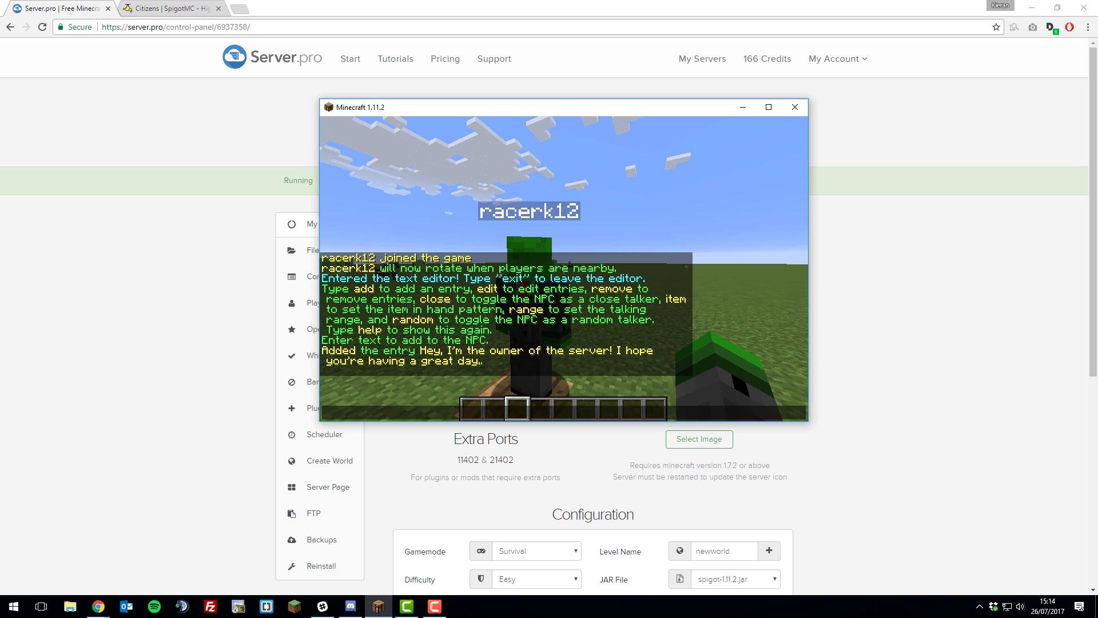
text(add)
key(Return)
key(t)
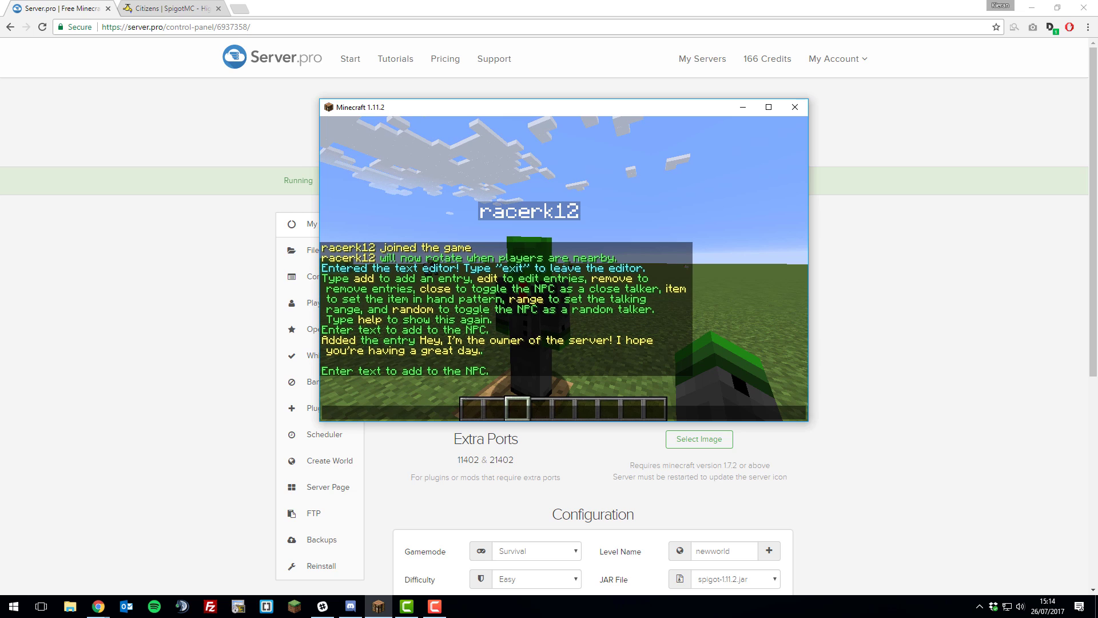
text(Make sure )
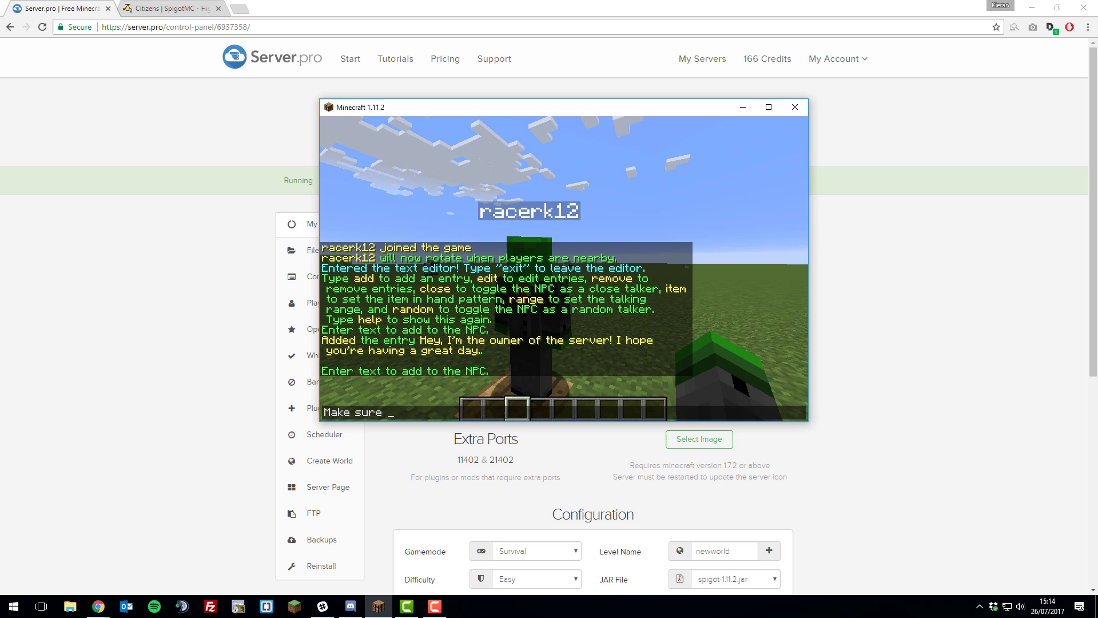
text(you checkout our w)
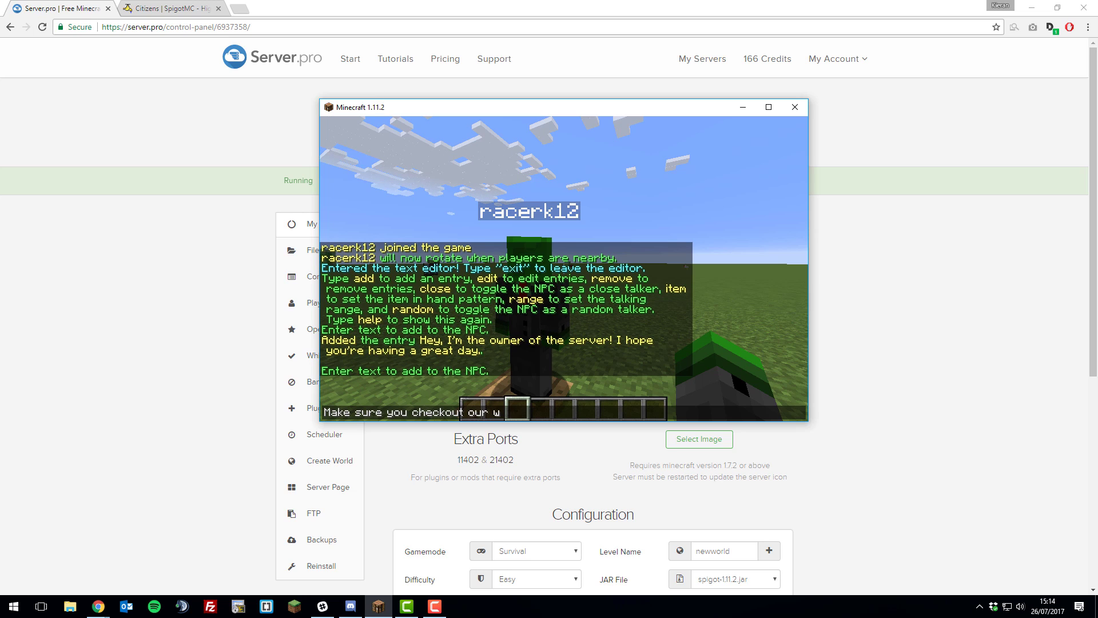
text(ebsite: h)
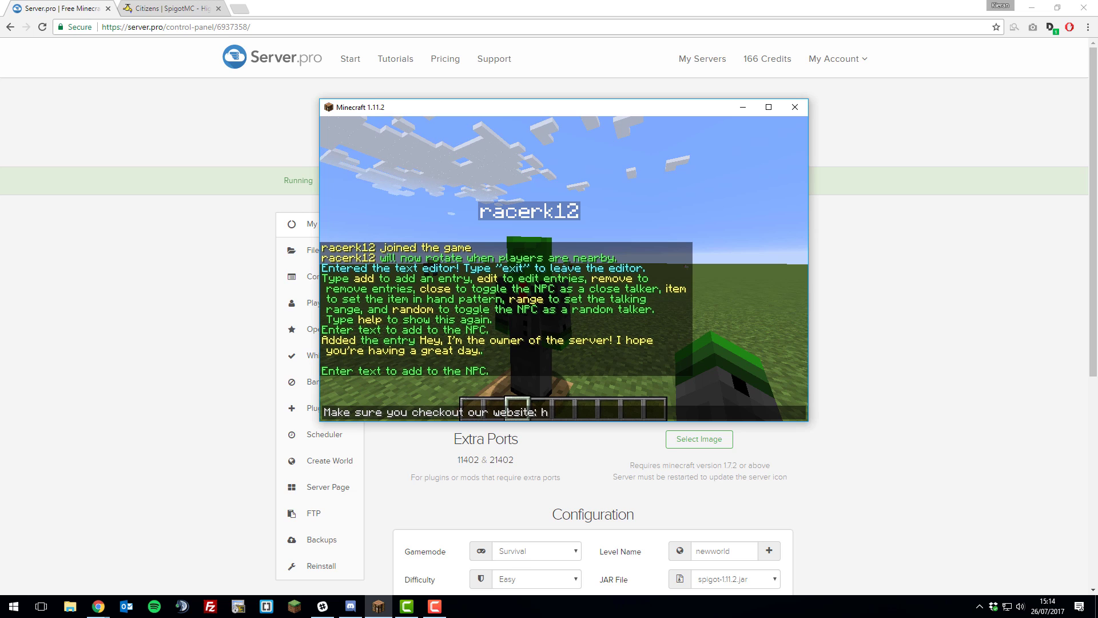
text(ttps://server.pro)
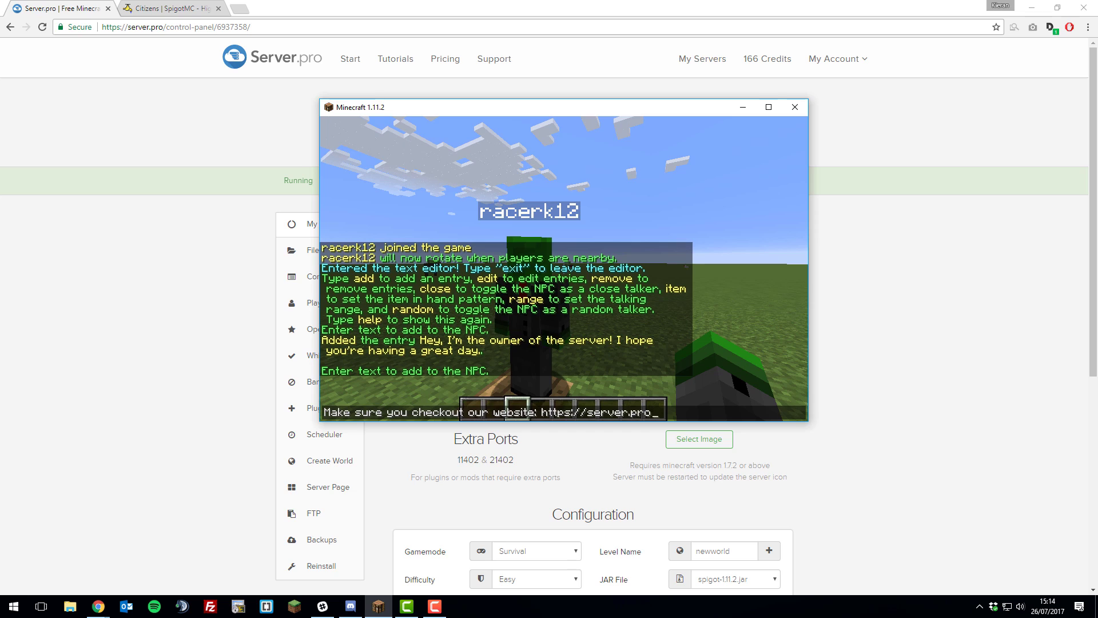
key(Return)
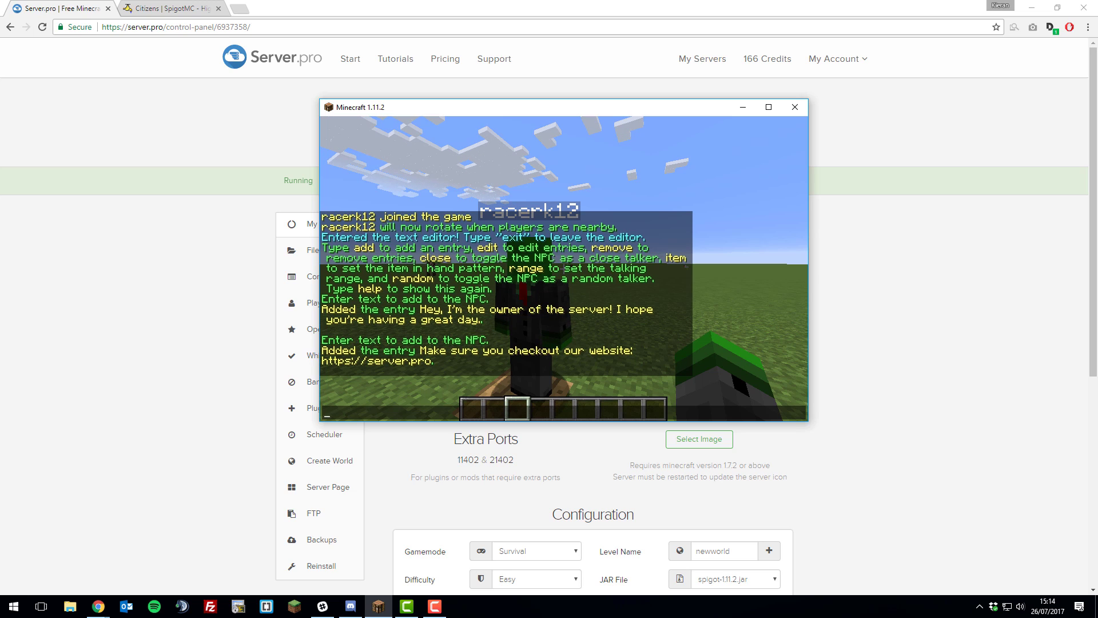
Toggle the NPC as a close talker in the text editor and review the chat messages
text(close)
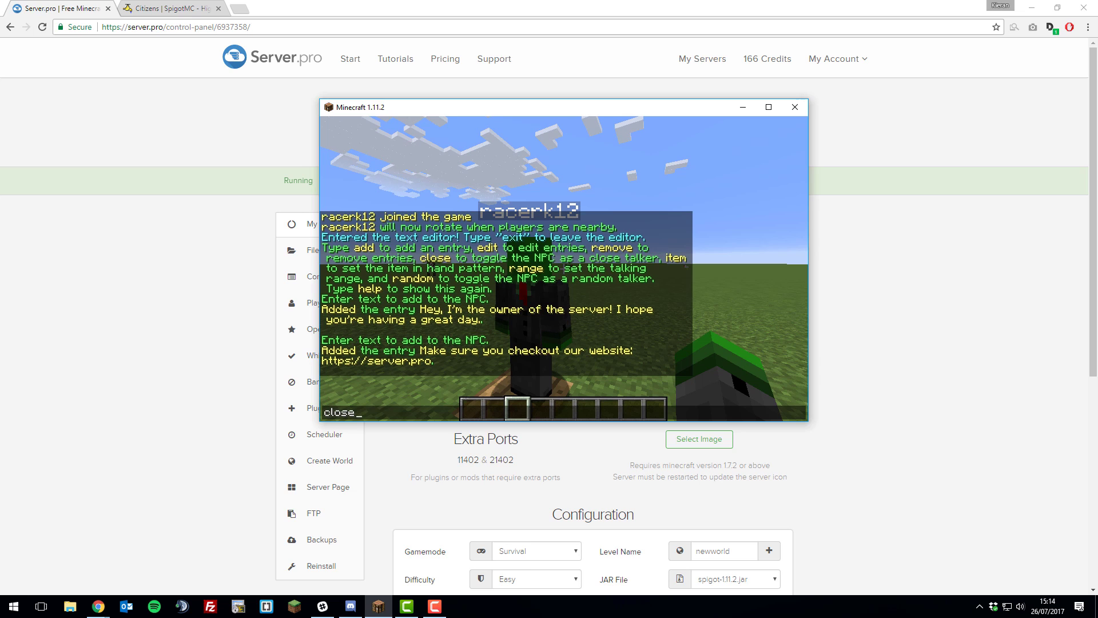
key(Return)
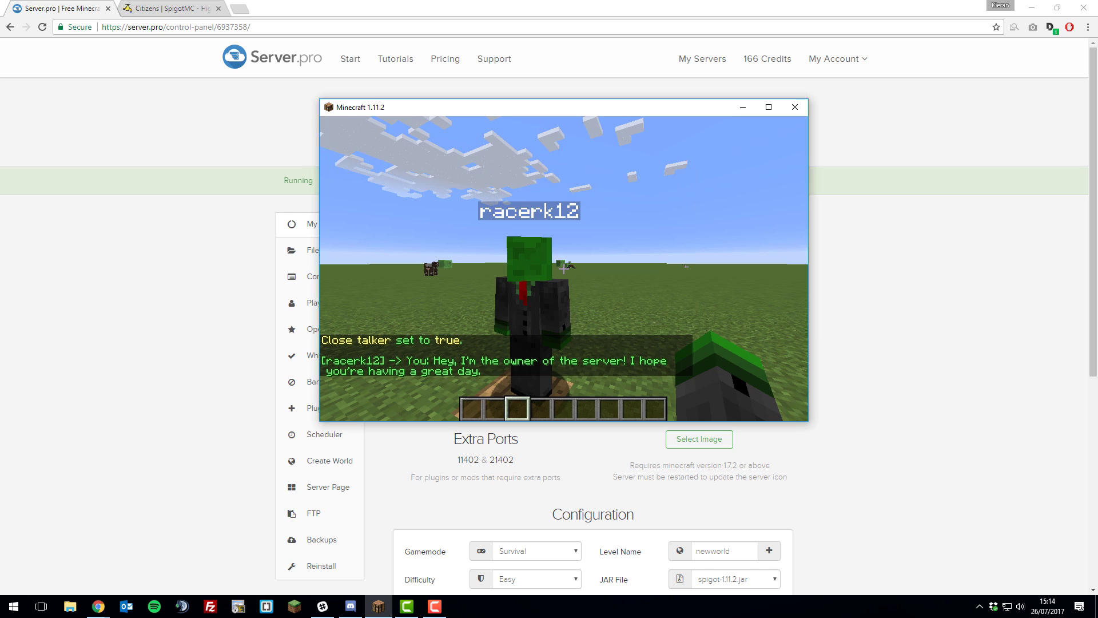
key(t)
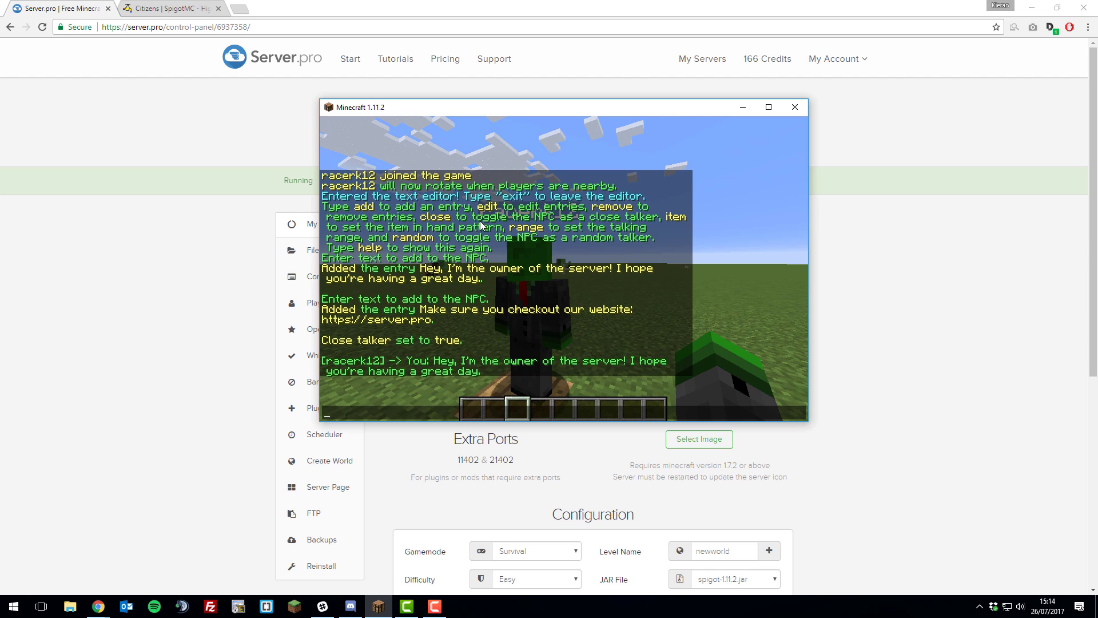
key(Escape)
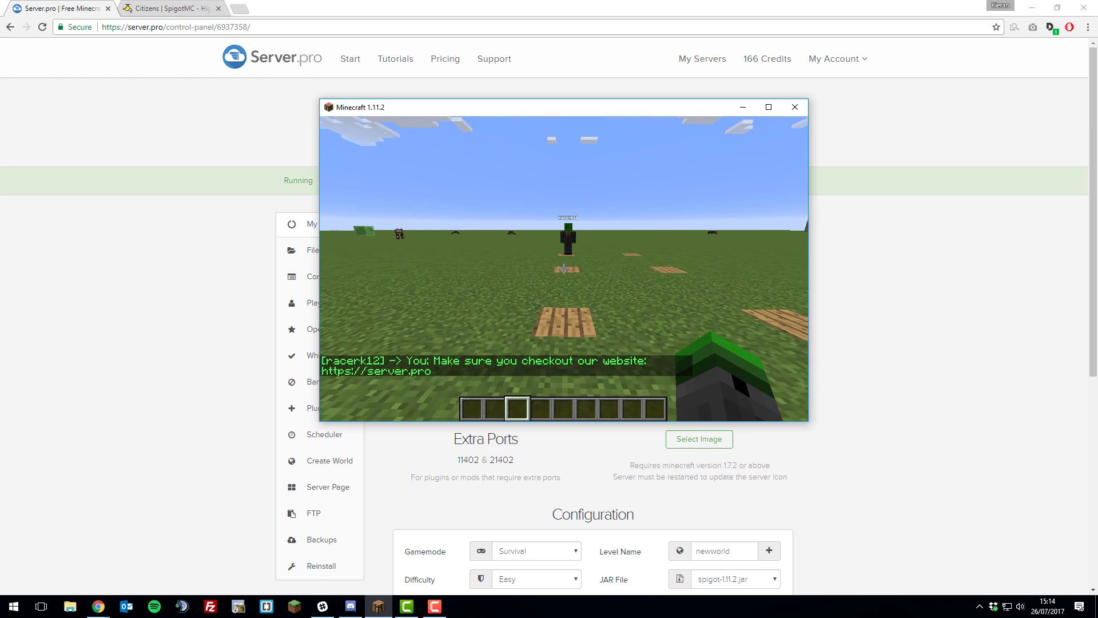
Review the chat history, then walk back to the NPC to test its close-range talking
key(t)
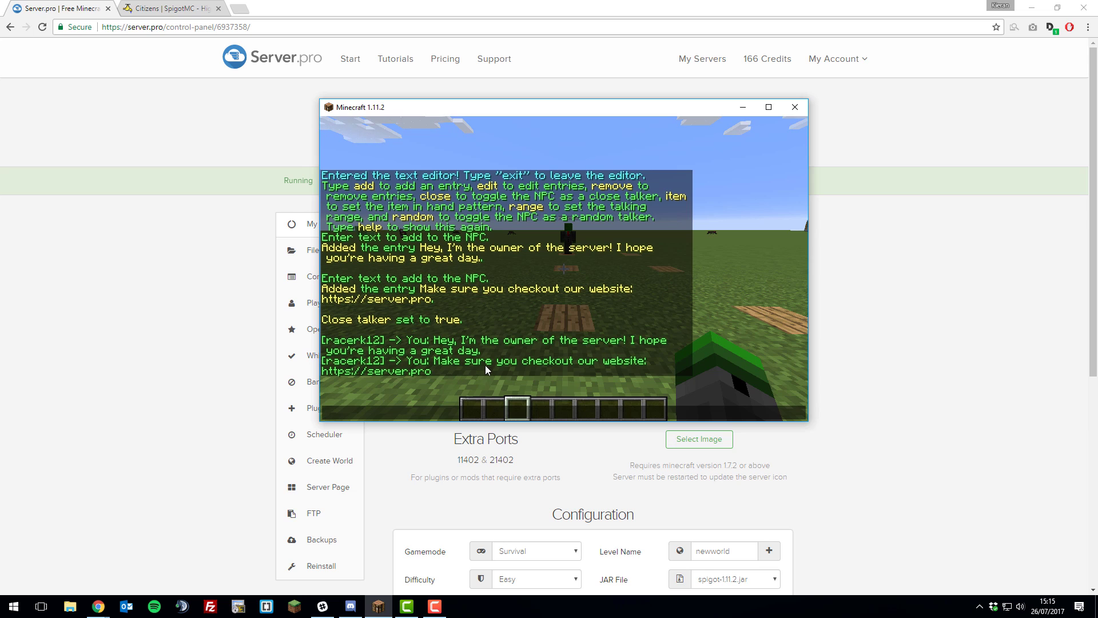
key(Escape)
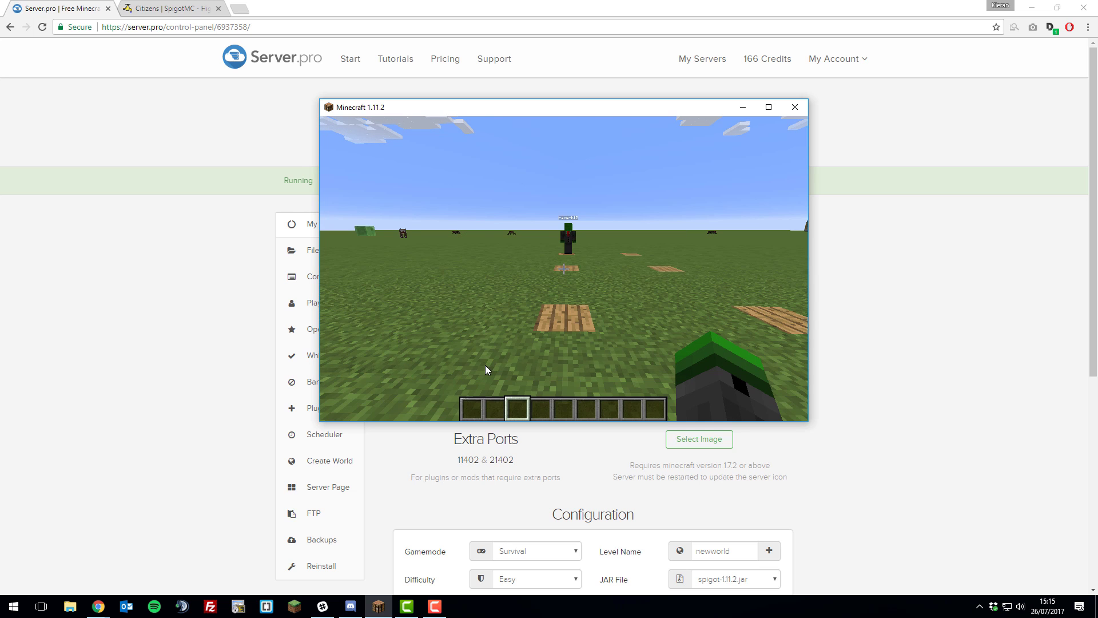
key(w)
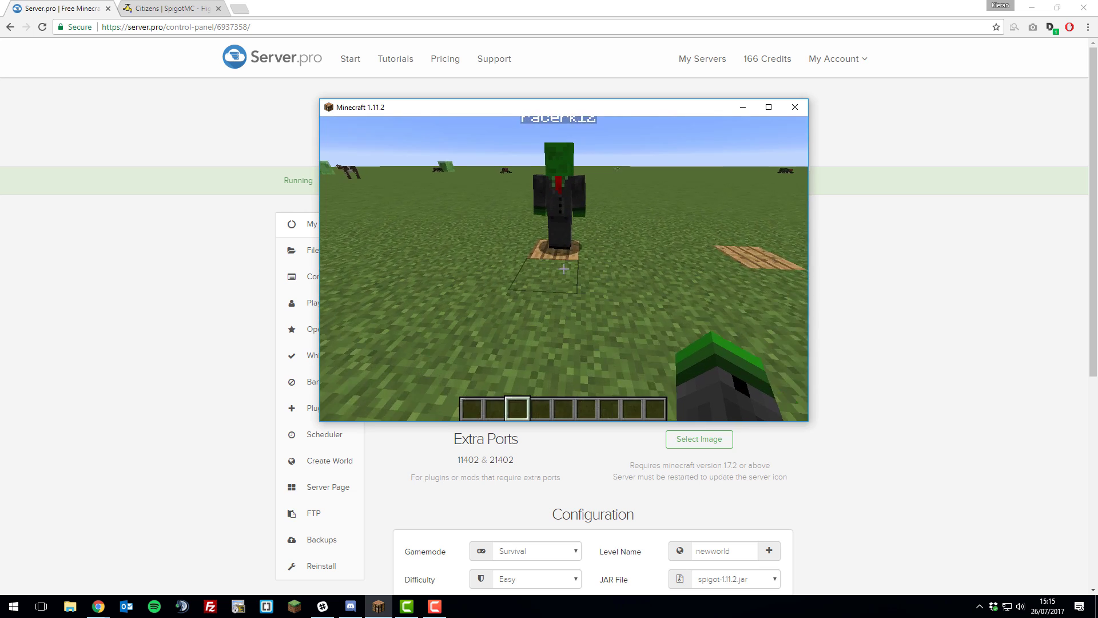
right_click(564, 268)
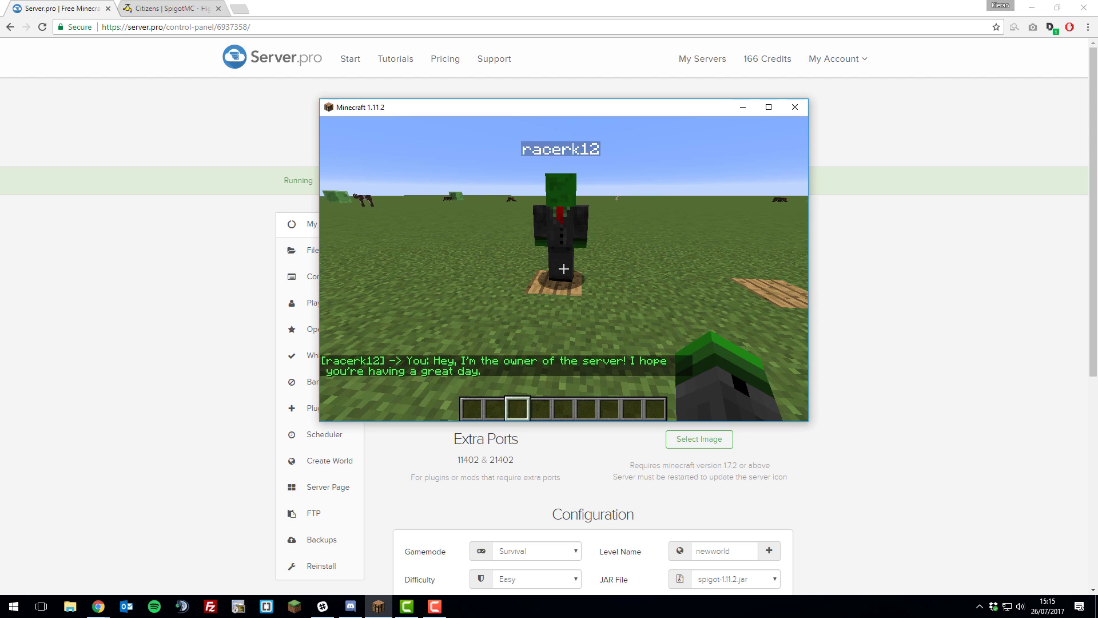
Set the NPC's talking range to 10 in the text editor
key(t)
key(Up)
key(Return)
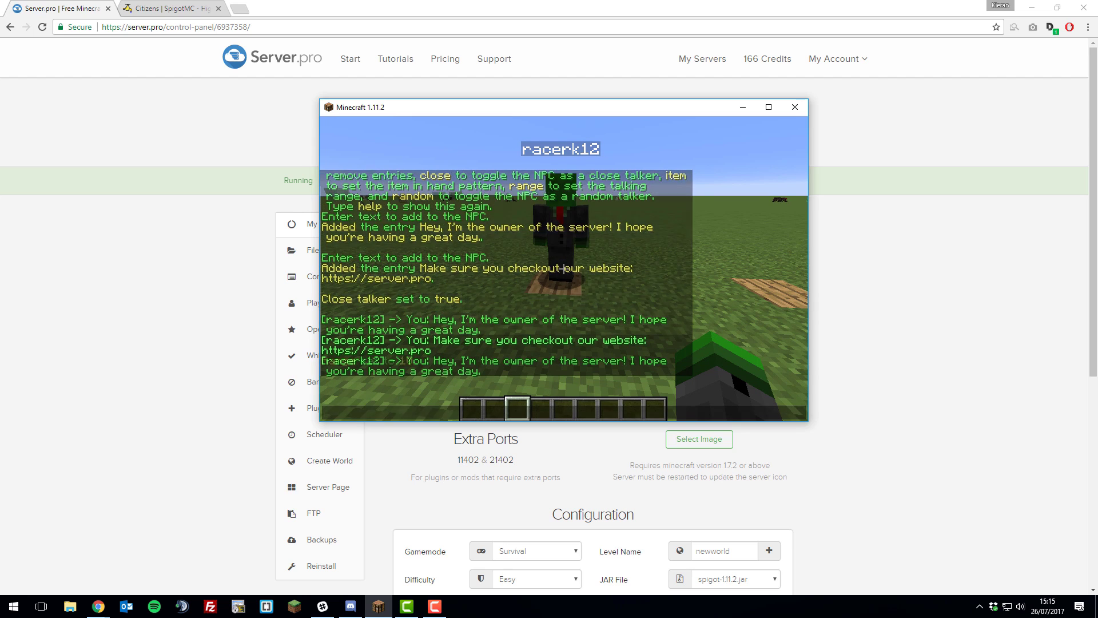
Set the NPC's talking range to 7 with the editor's range command
key(t)
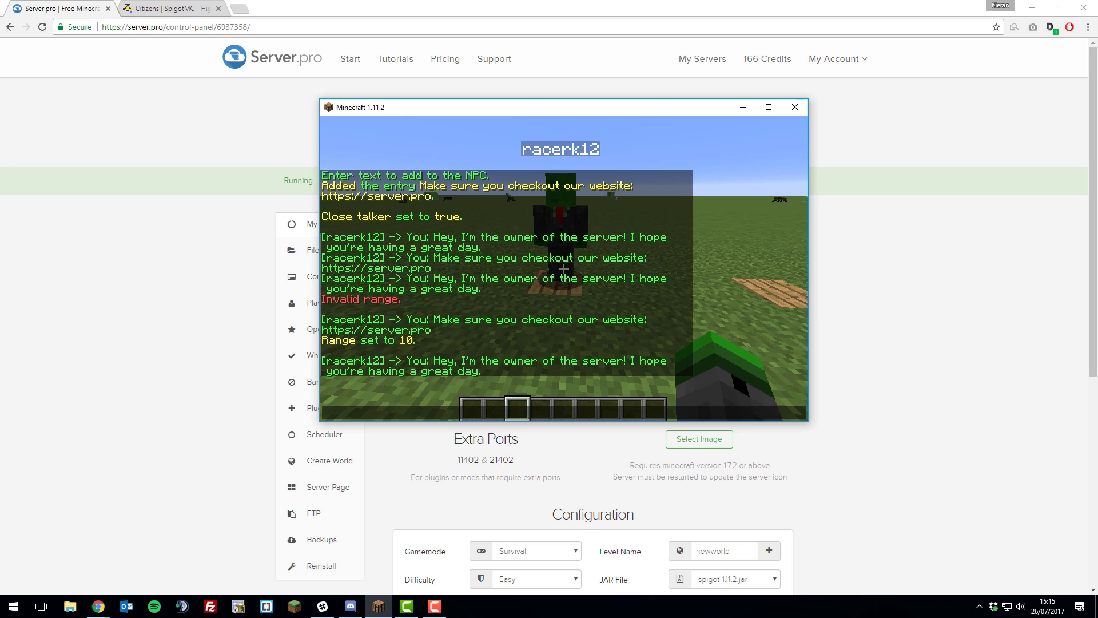
text(range 7)
key(Return)
key(t)
key(Escape)
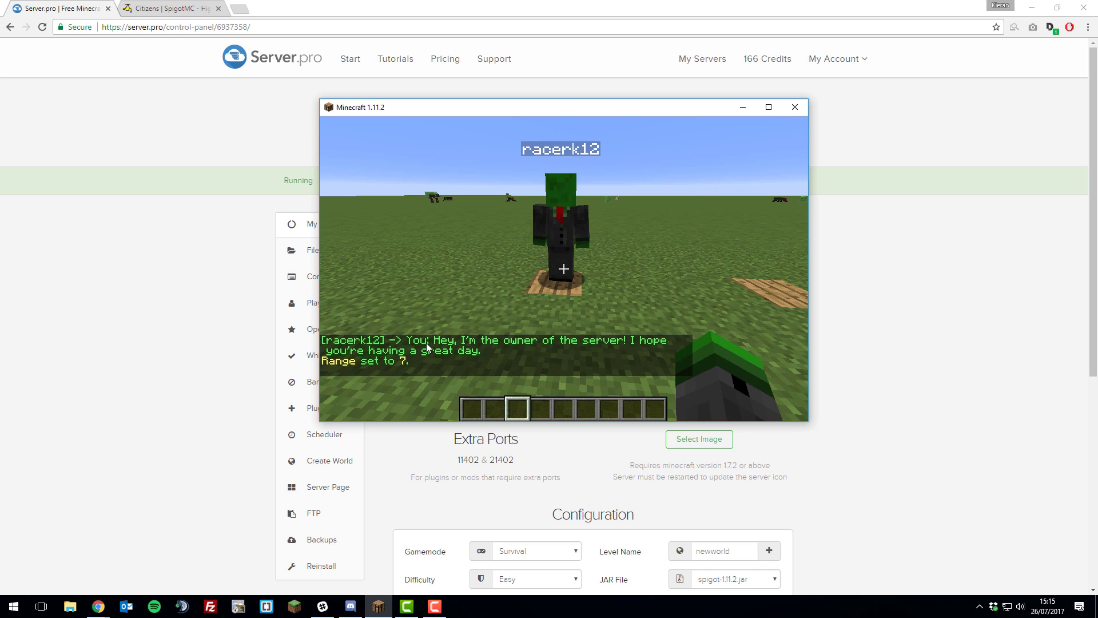
Walk away from the NPC and back towards it to test the talking range, and check the chat messages
key(w)
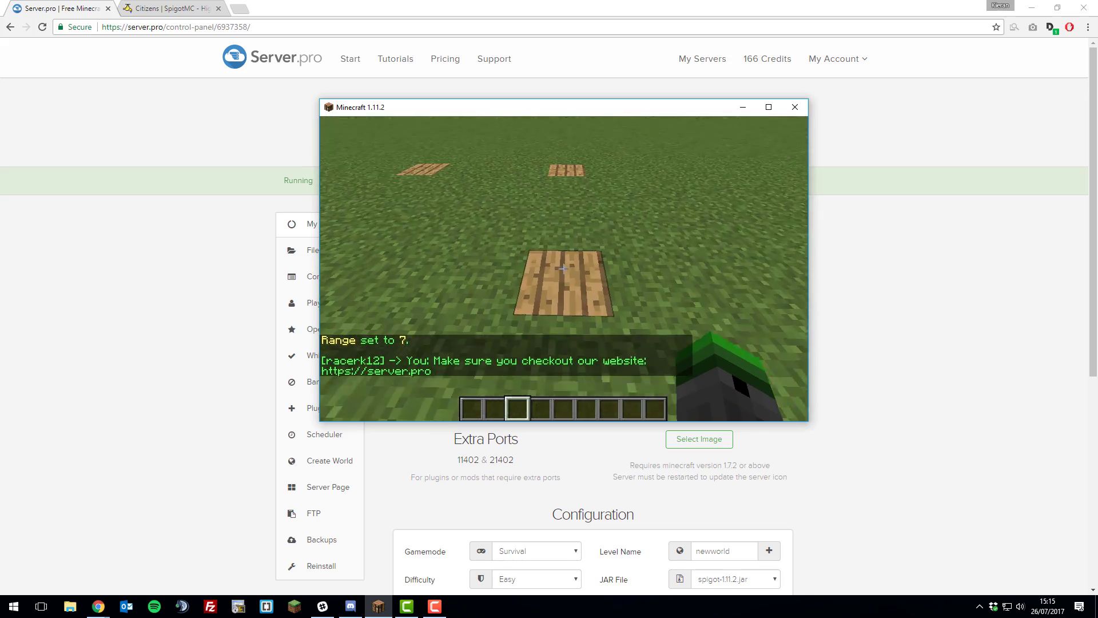
key(w)
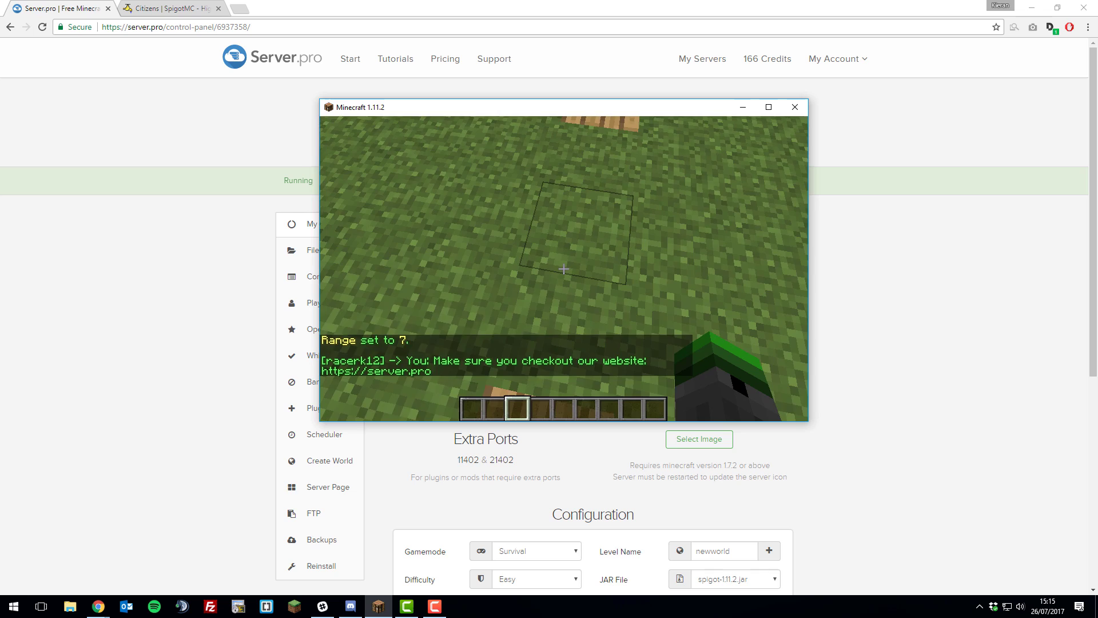
key(w)
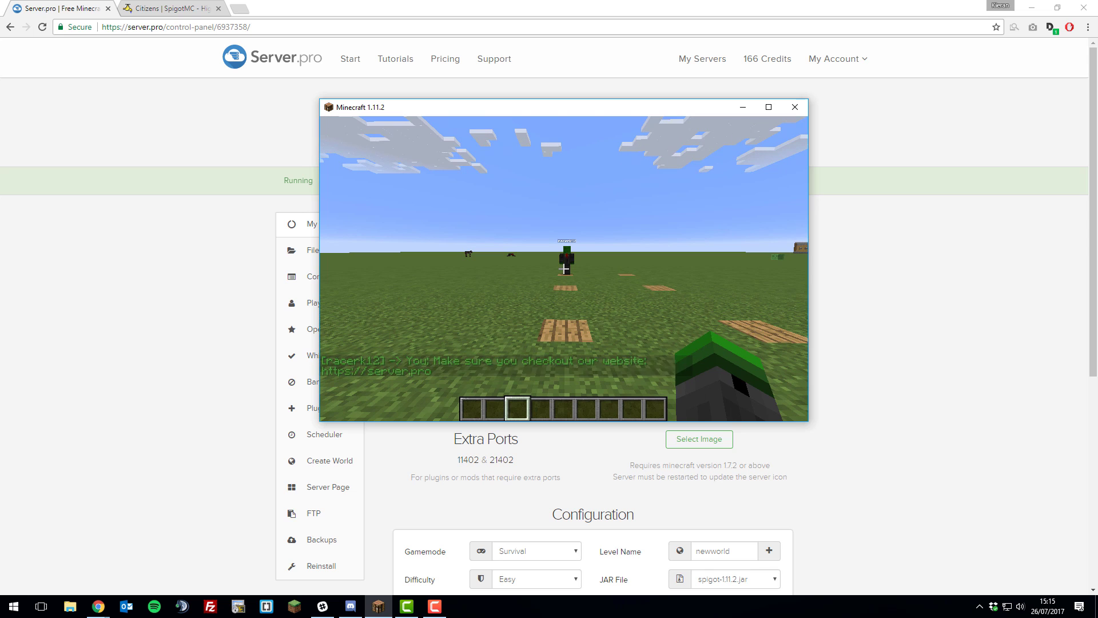
key(w)
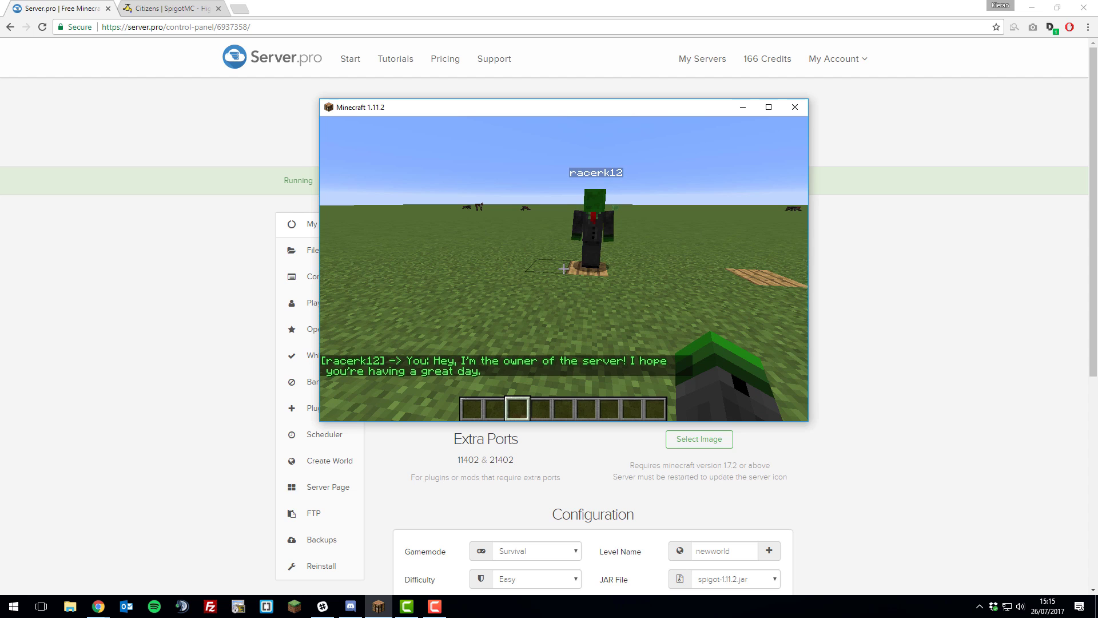
key(t)
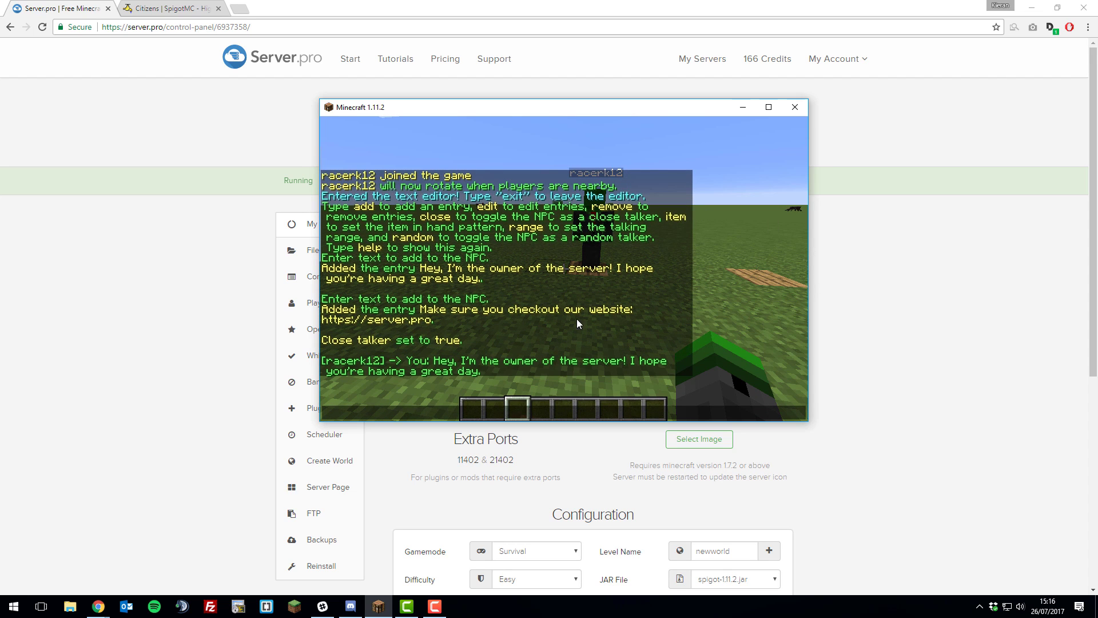
Turn on random talking for the NPC with the text editor's random command
scroll(577, 324, down, 18)
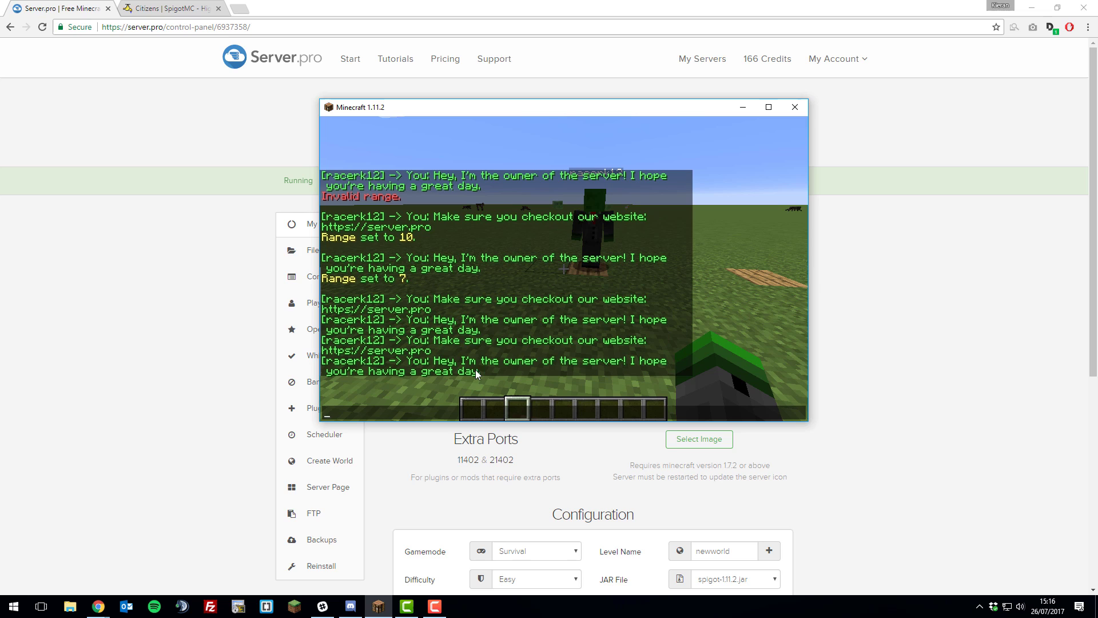
text(random)
key(Return)
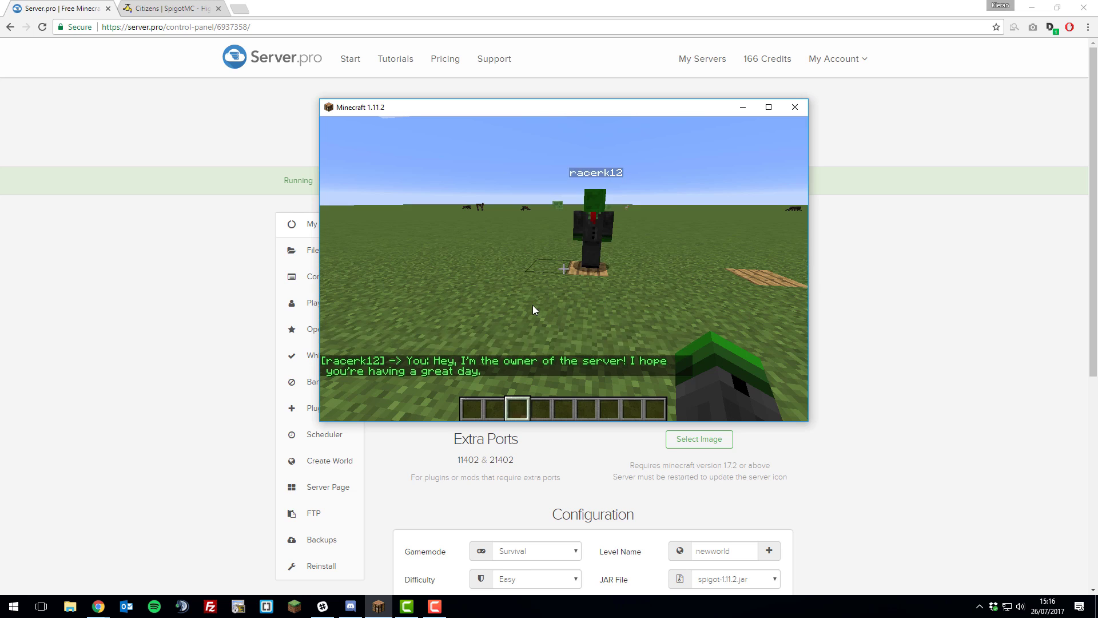
key(t)
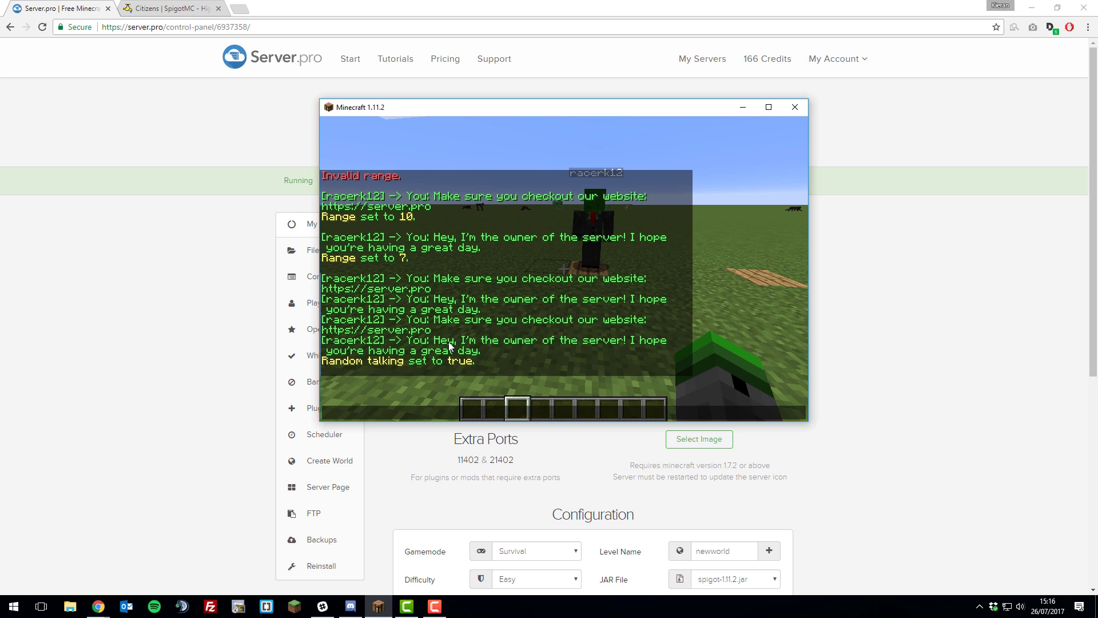
Turn the NPC's random talking back off in the text editor
text(random)
key(Return)
key(t)
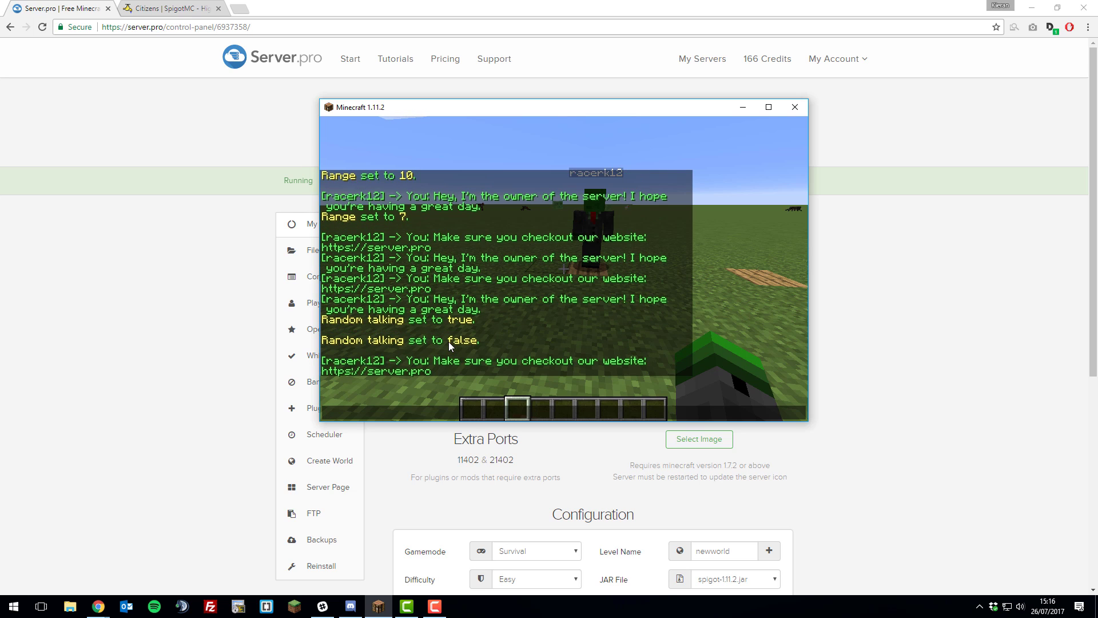
key(Escape)
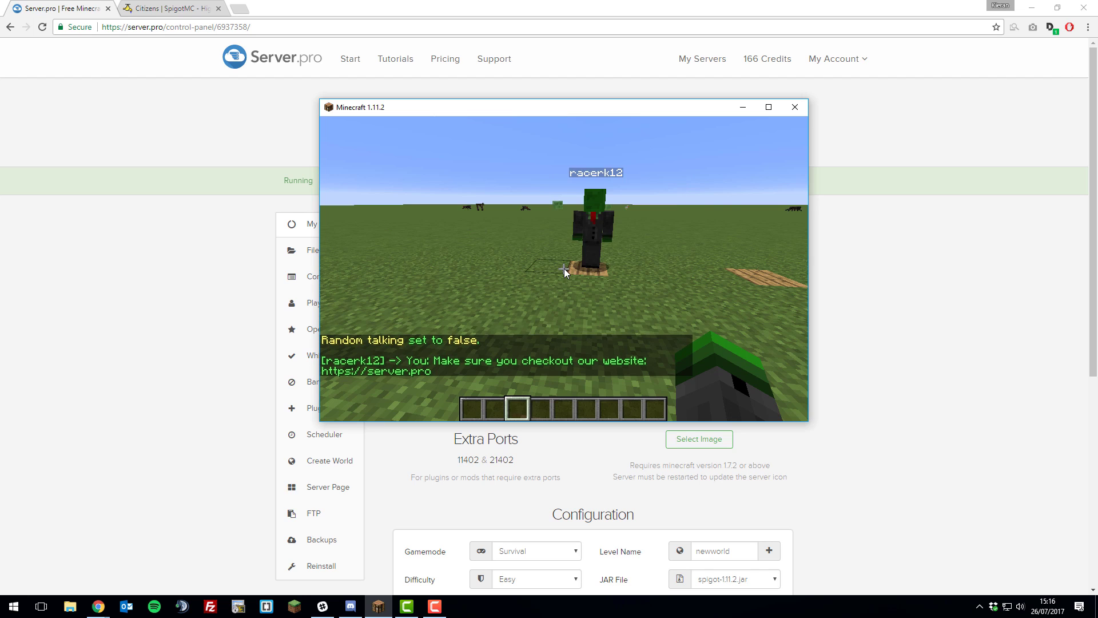
Change the NPC's text entry 0 to "Hey, I'm the owner of the server! &4I hope you're having a great day."
key(w)
text(t)
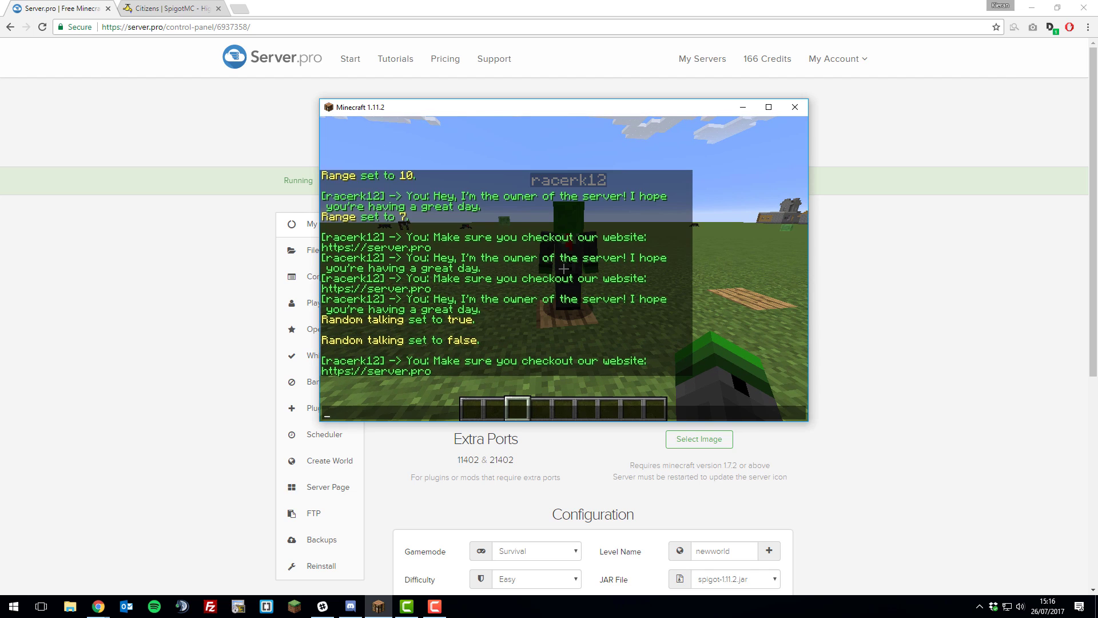
text(edit)
key(Return)
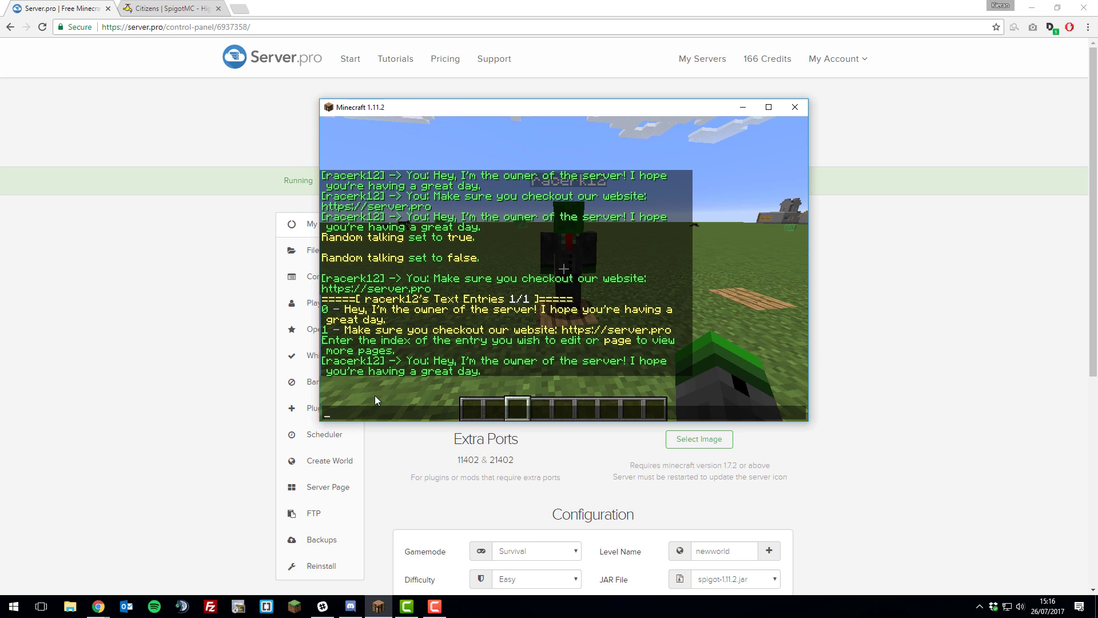
text(0)
key(Return)
key(t)
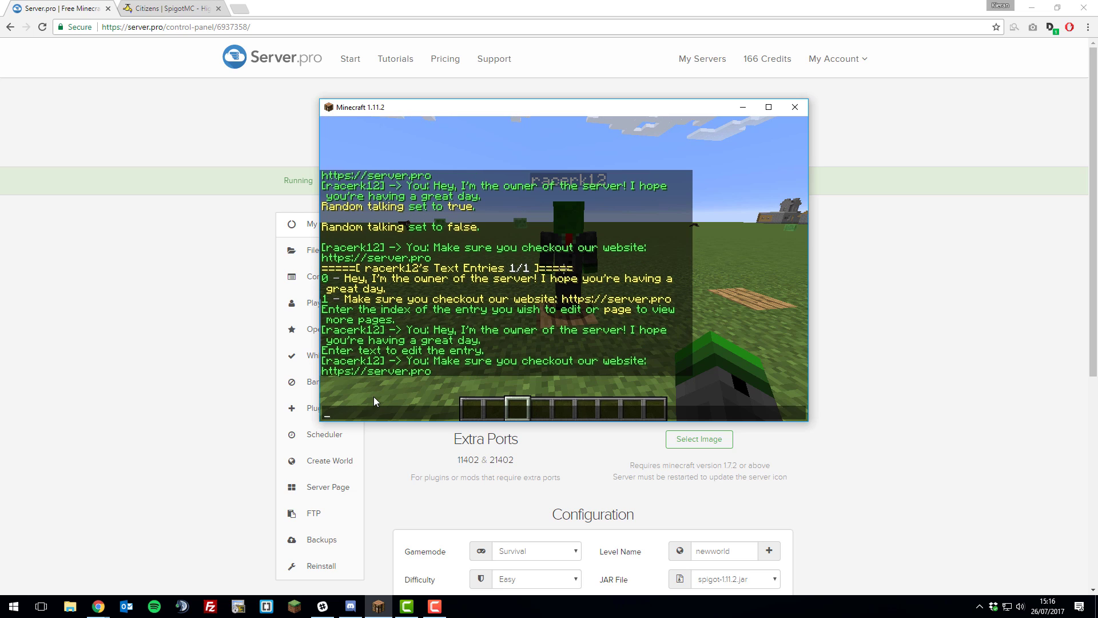
text(Hey, I'm the owner of the server! I)
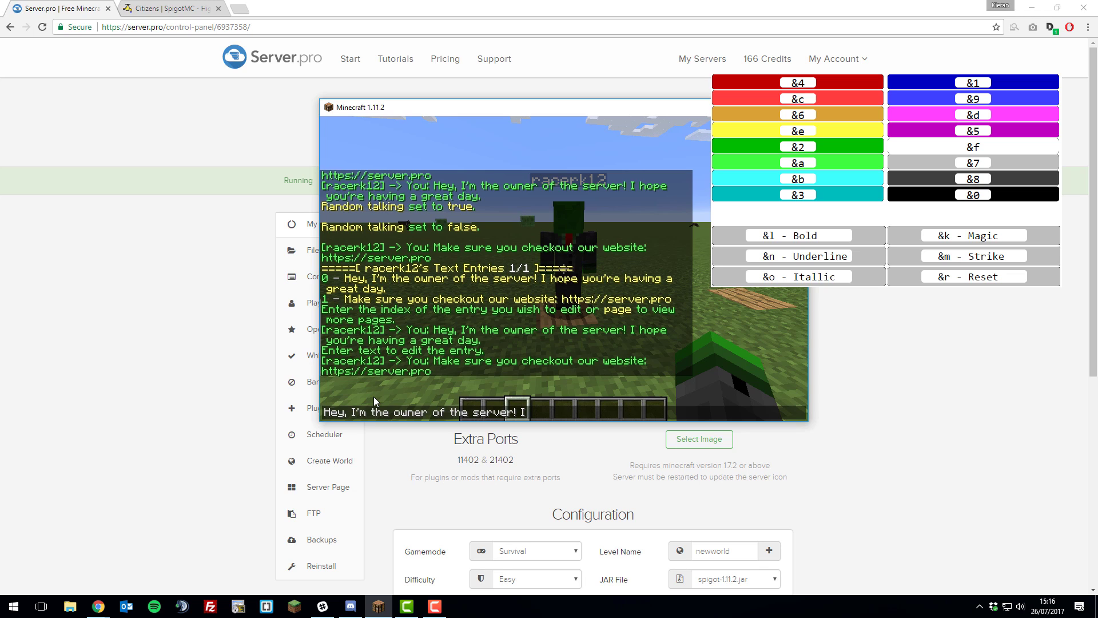
key(BackSpace)
text(&4I hope you're h)
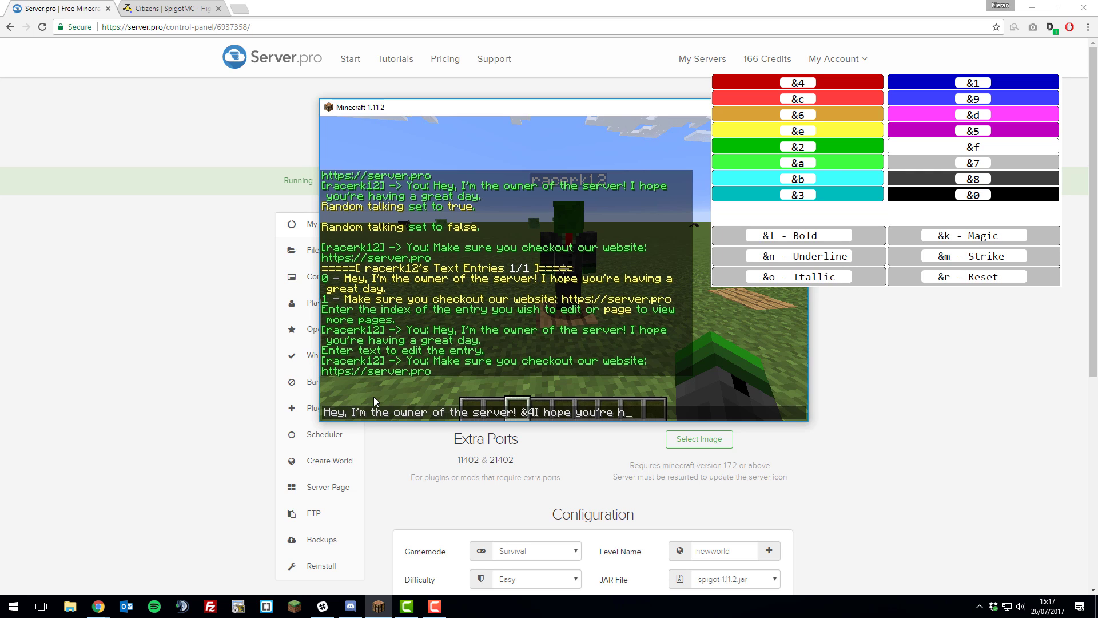
text(aving a great day.)
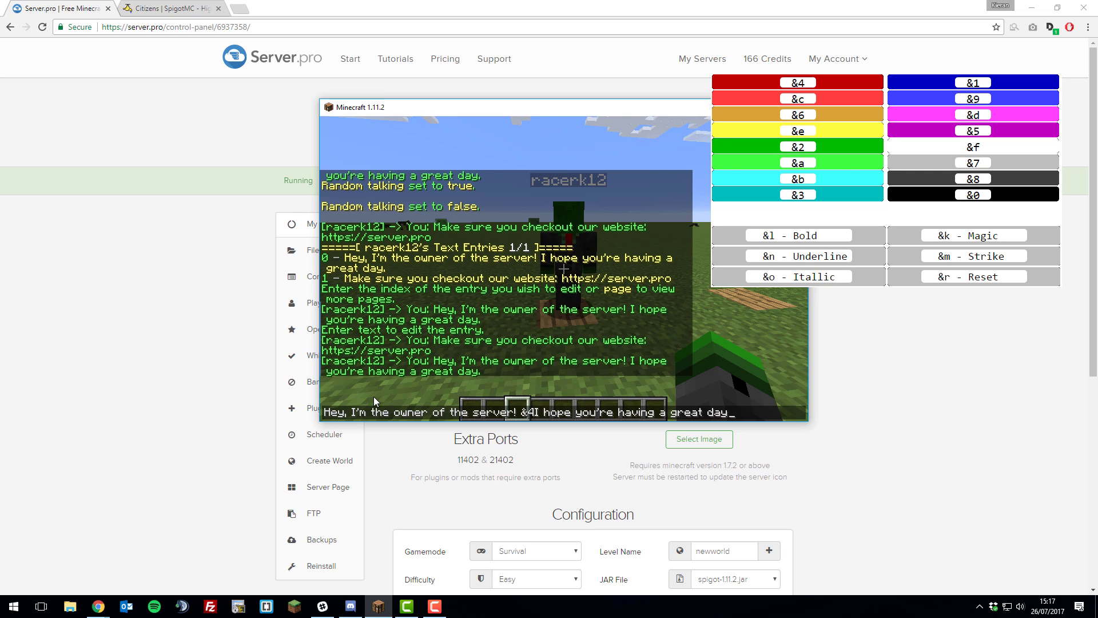
key(Return)
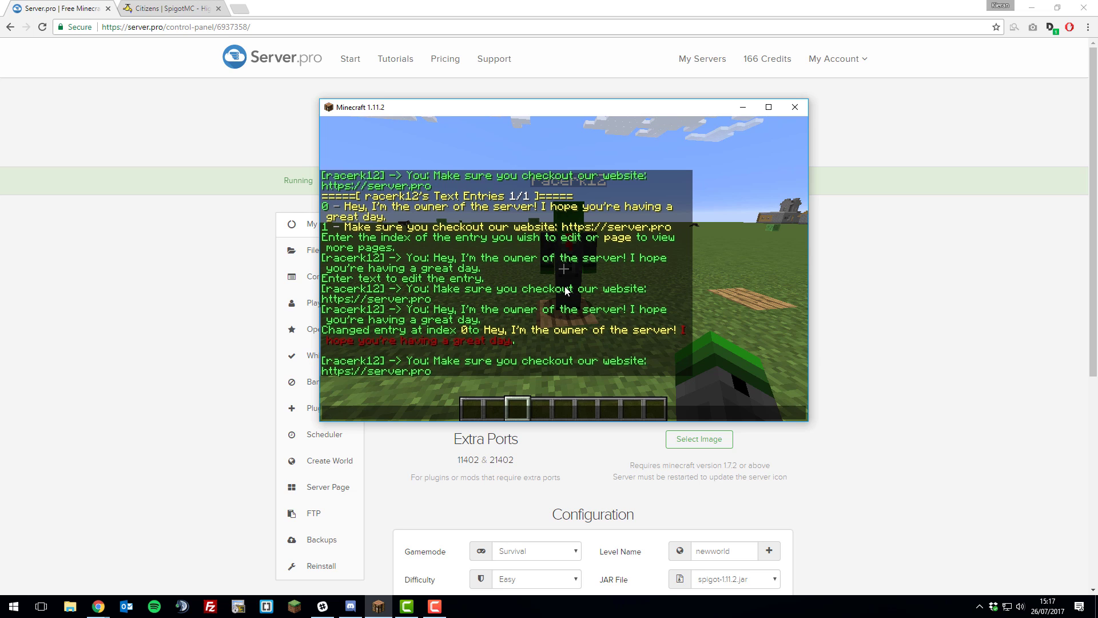
Remove text entry 1, the website message, from the NPC
text(remove)
key(Return)
key(t)
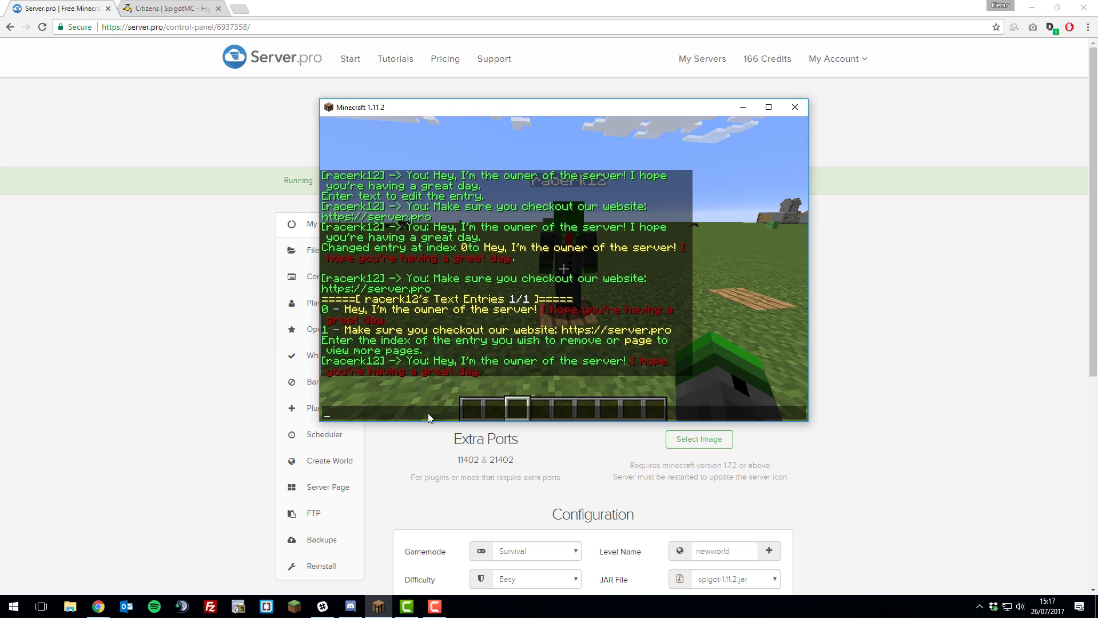
text(1)
key(Return)
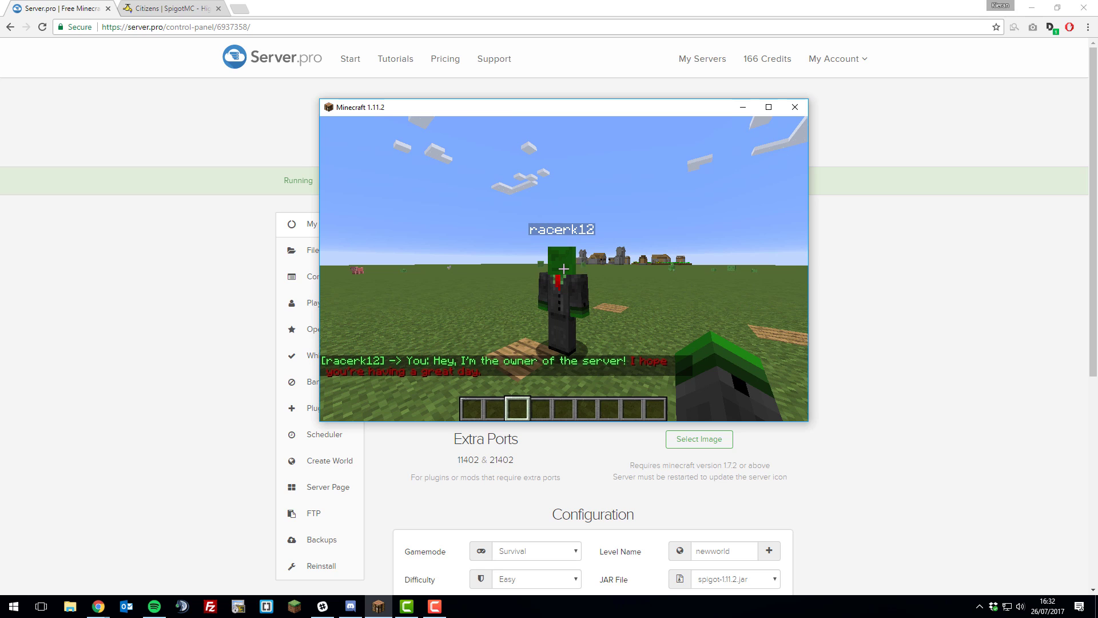
Turn off the NPC's close talking and exit the text editor
key(t)
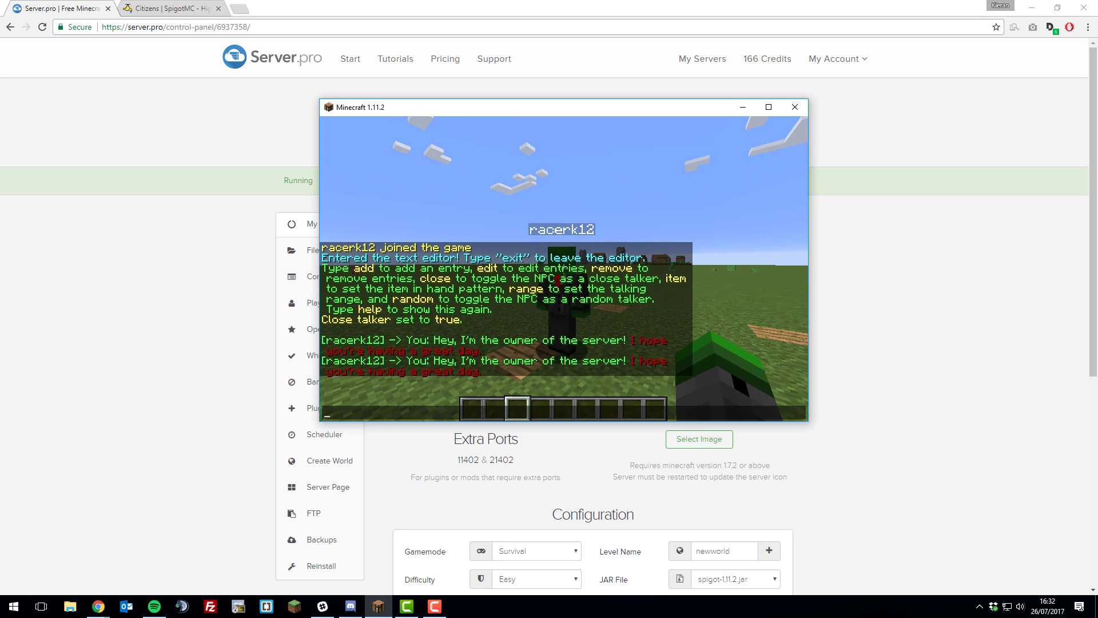
text(close)
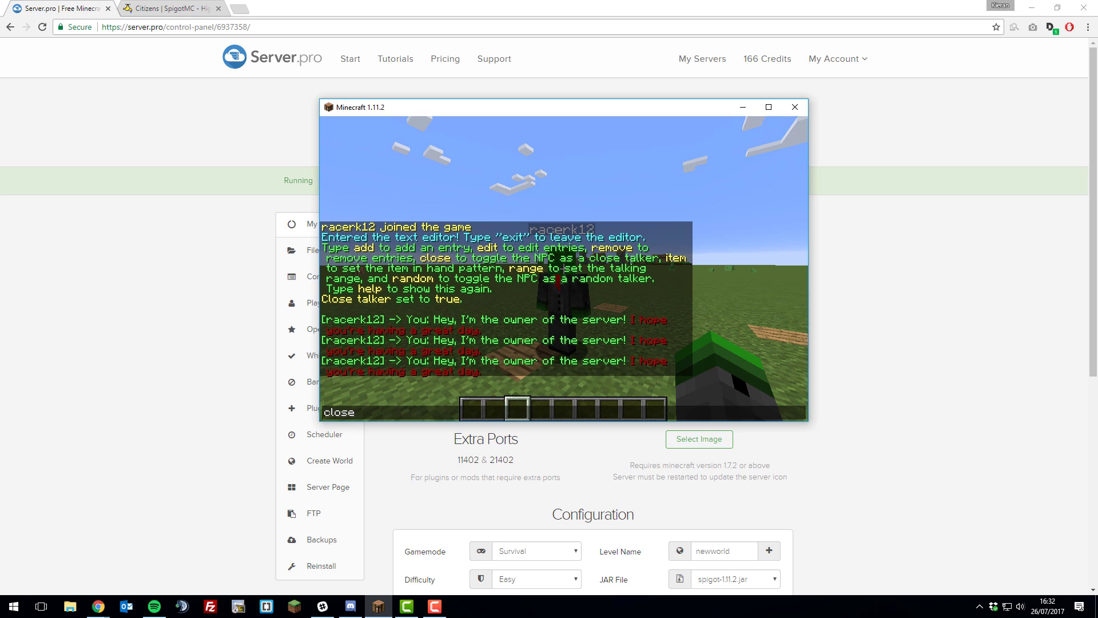
key(Return)
key(t)
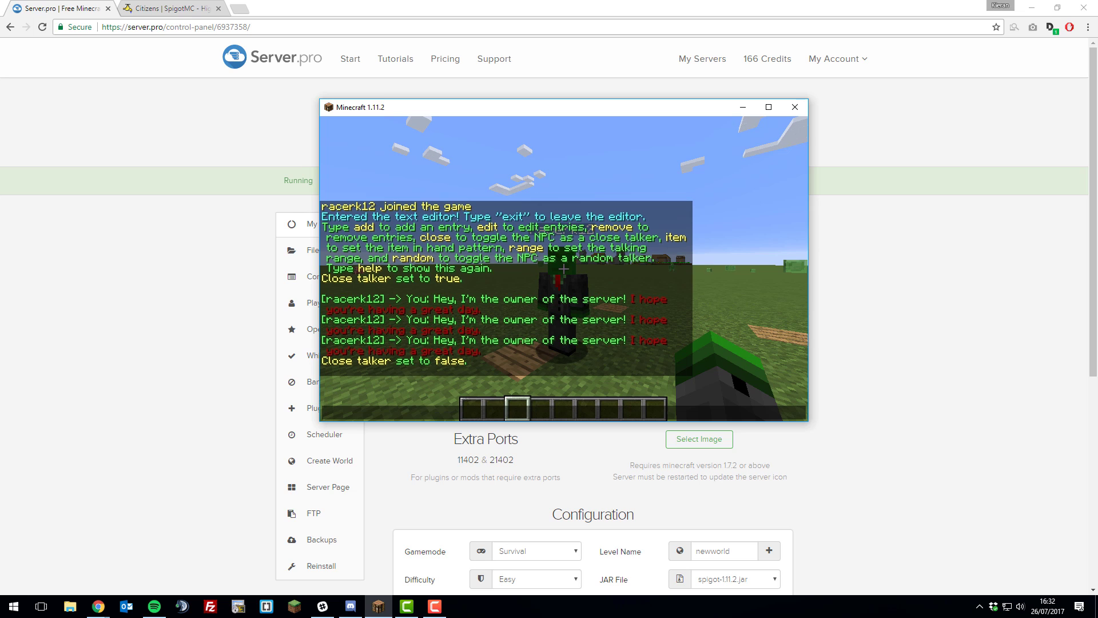
text(exit)
key(Return)
Send "hi" in the chat and list the server's plugins with the /pl command
text(t)
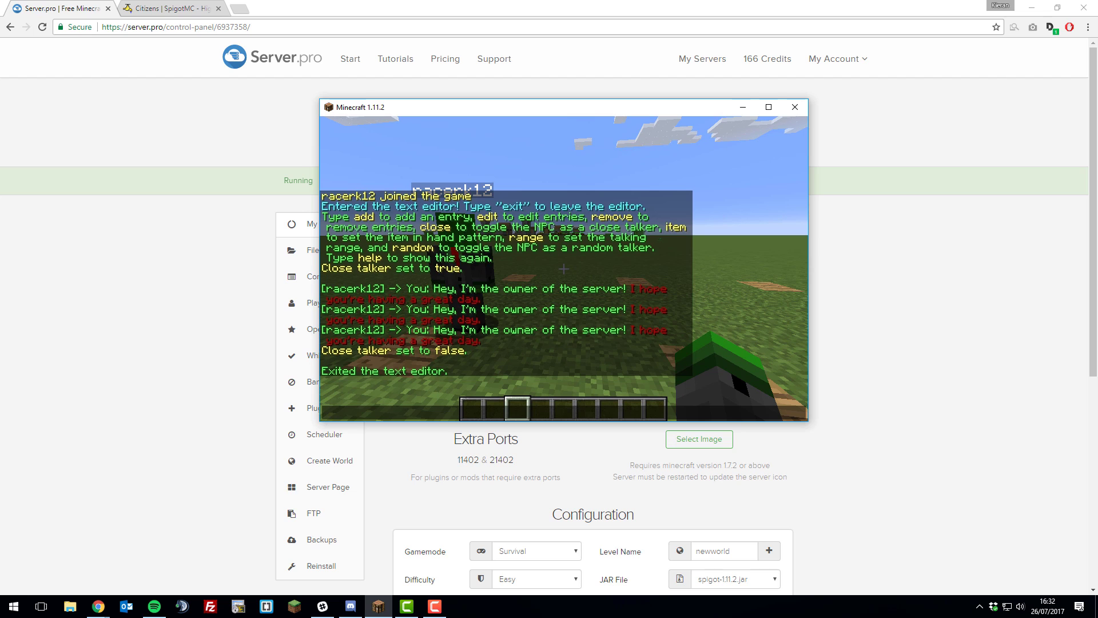
text(hi)
key(Return)
text(t/pl)
key(Return)
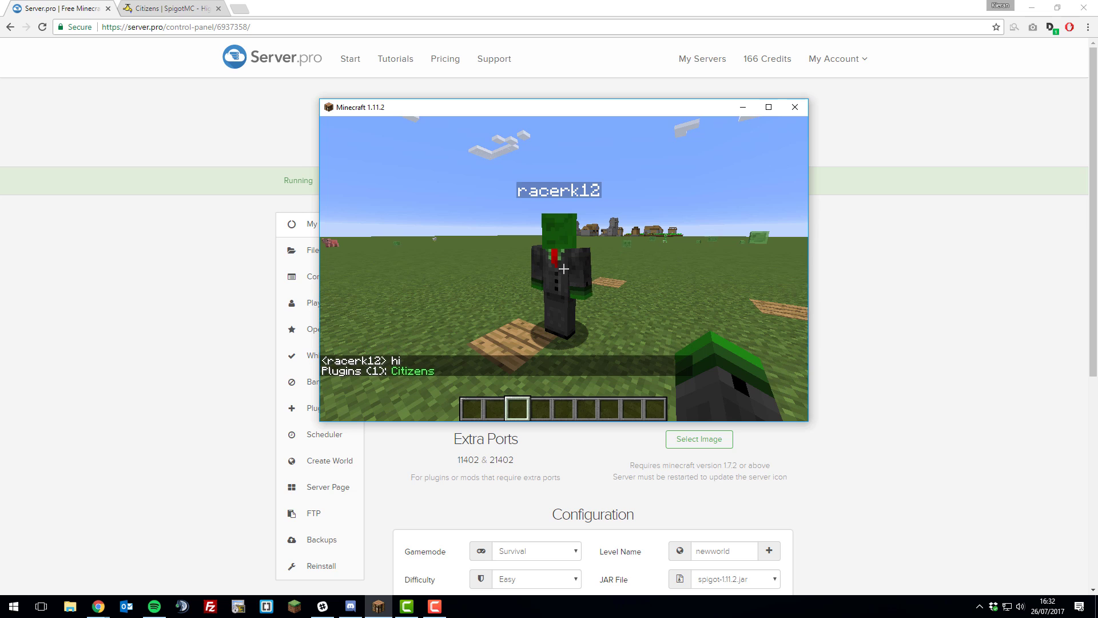
Enter the NPC's waypoint editor with the /npc path command
key(a)
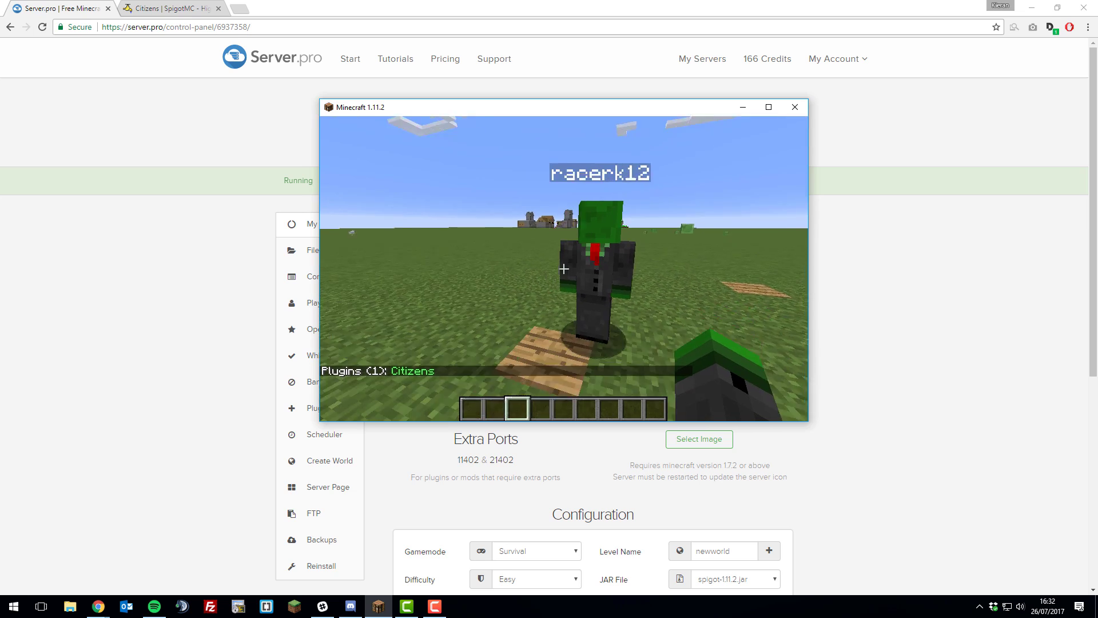
key(s)
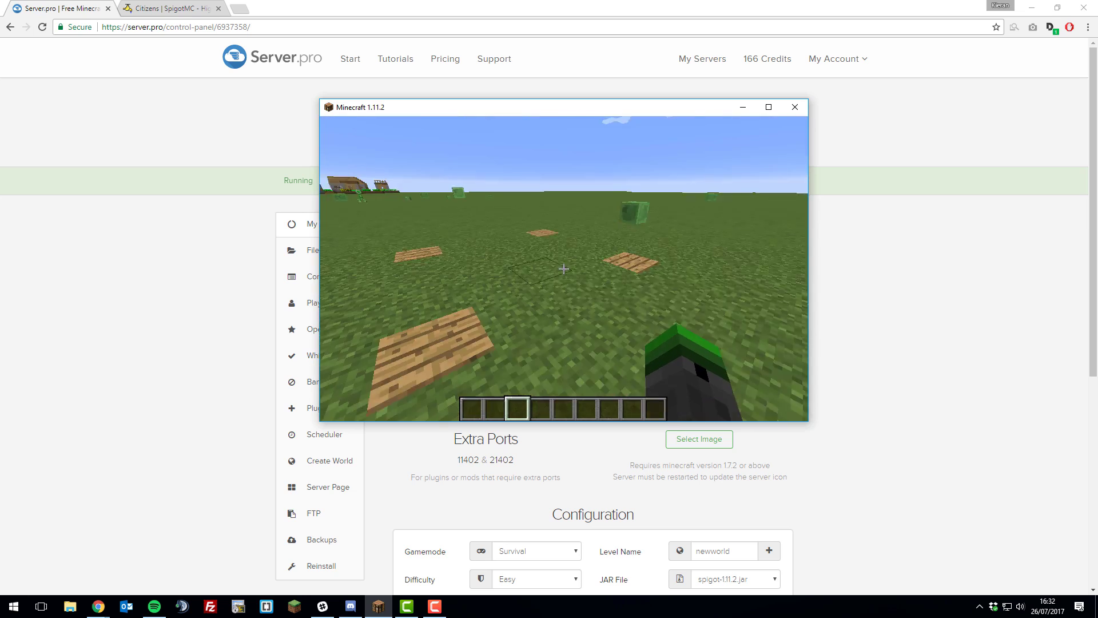
key(t)
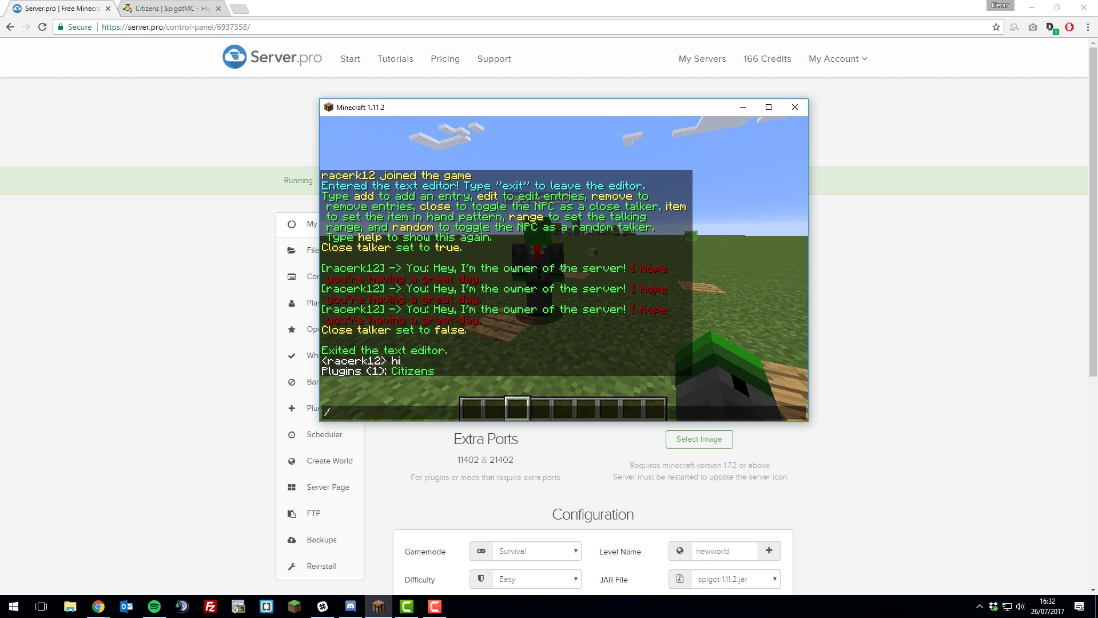
text(/npc path)
key(Return)
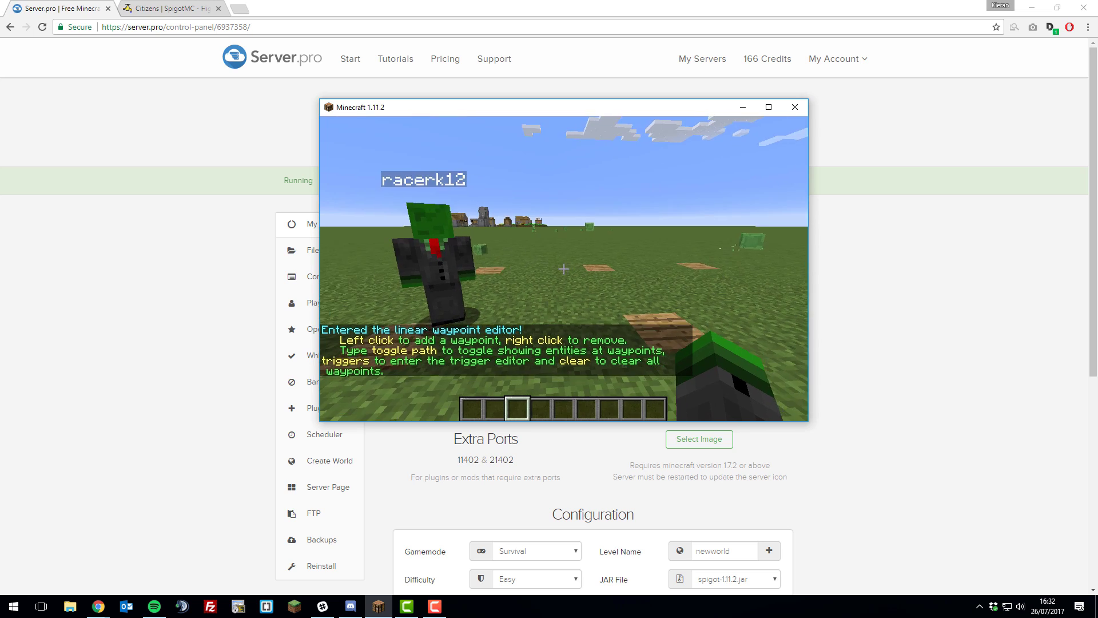
Add six waypoints on the wooden plank tiles to form a walking path for the NPC
click(564, 268)
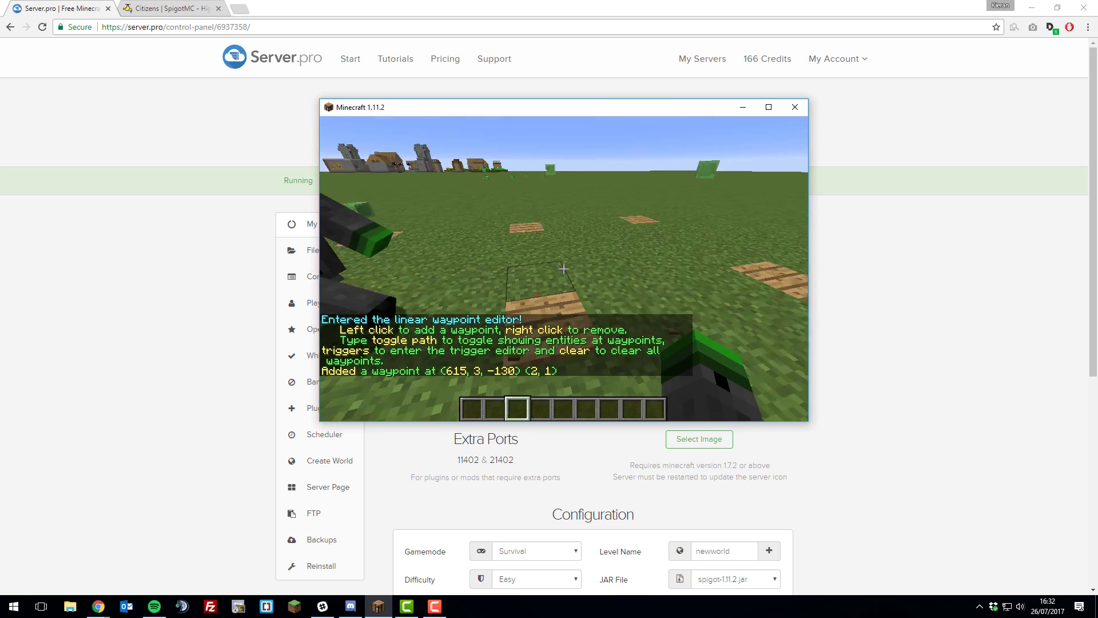
click(563, 268)
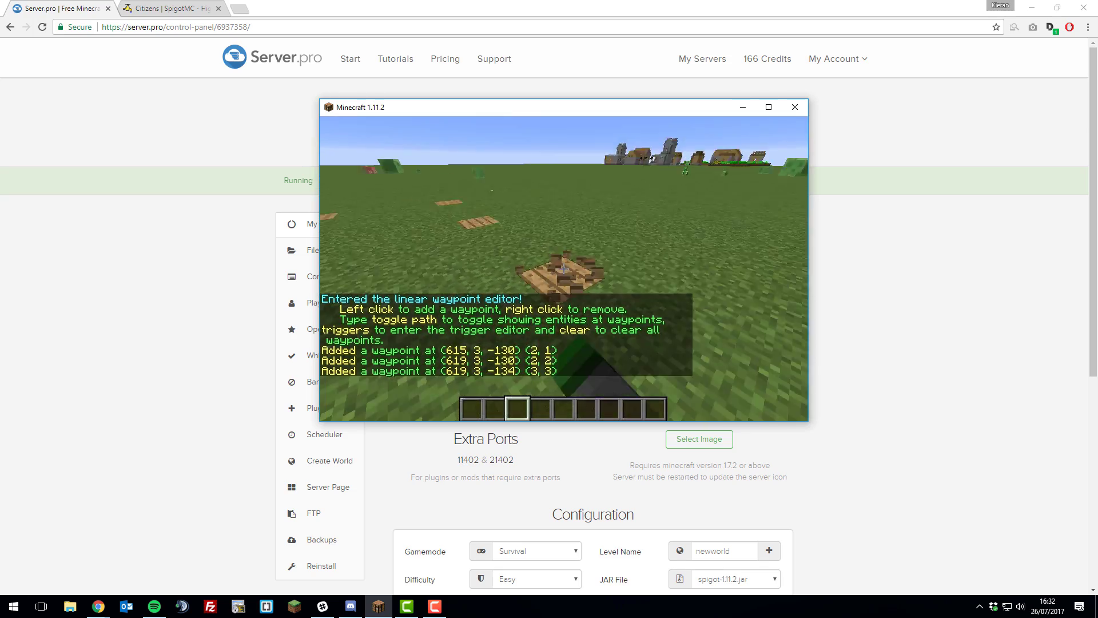
click(564, 268)
click(563, 268)
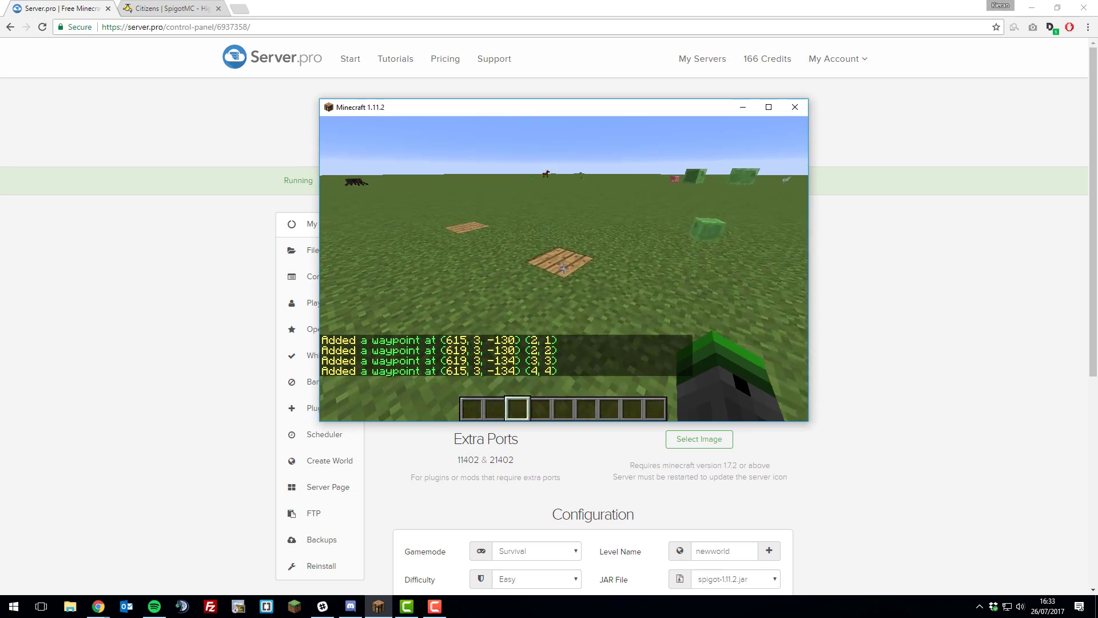
click(563, 268)
click(563, 268)
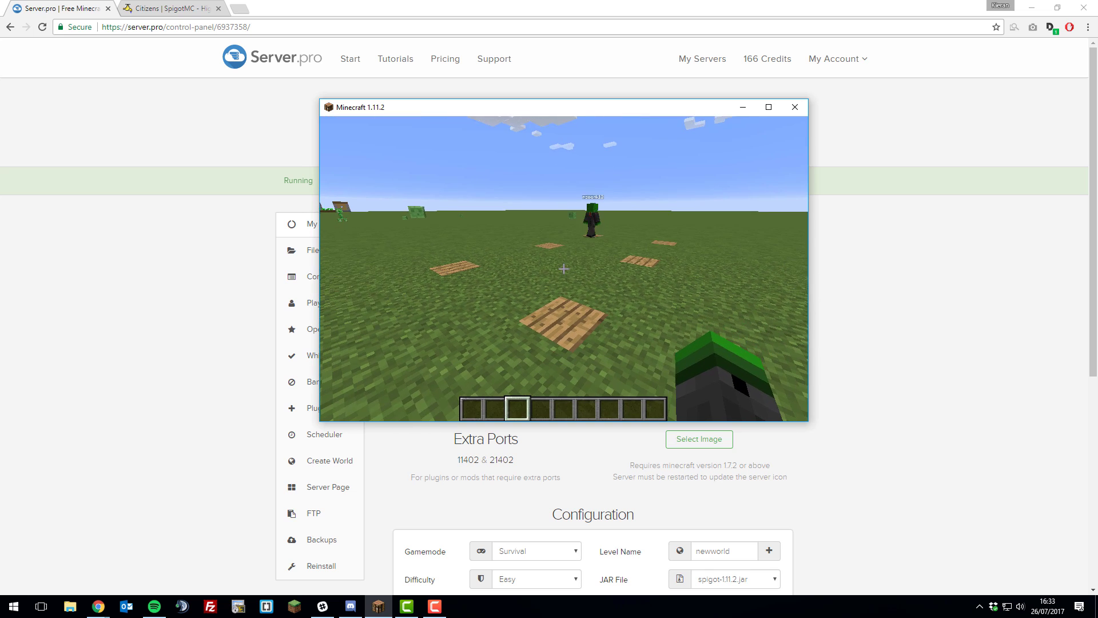
Remove all of the NPC's waypoints and add six new ones on the wooden plank tiles
right_click(564, 268)
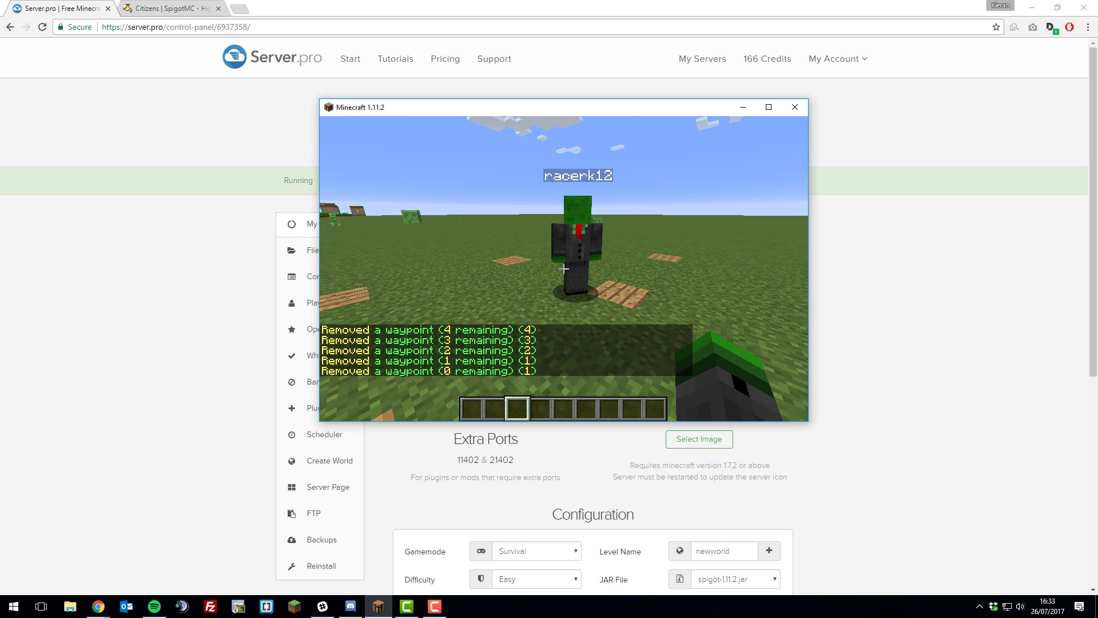
click(564, 268)
click(564, 269)
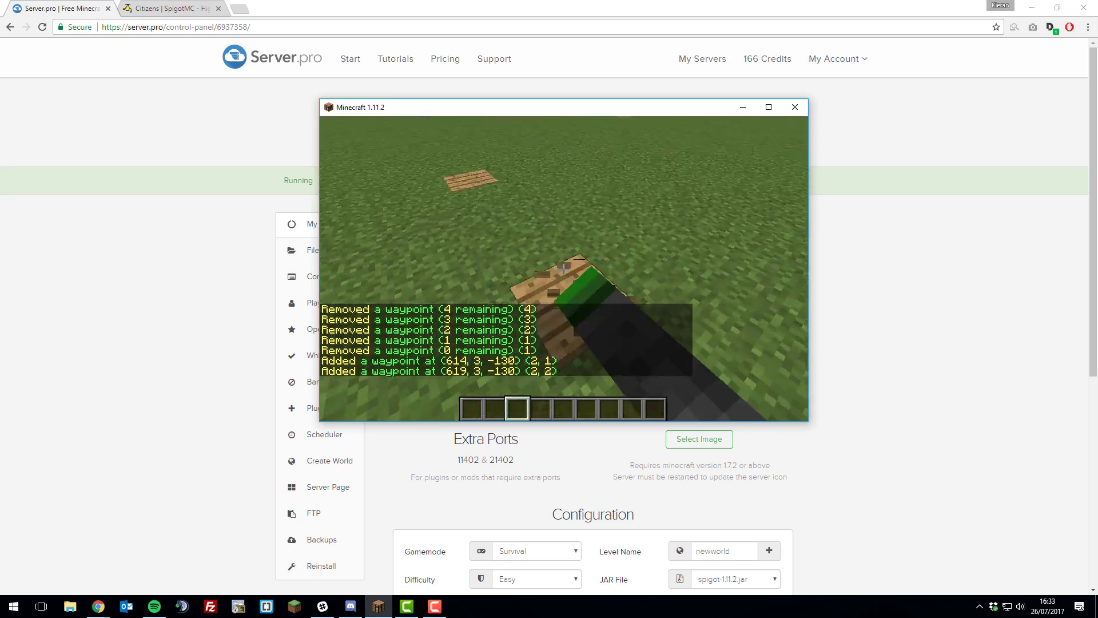
click(563, 269)
click(564, 269)
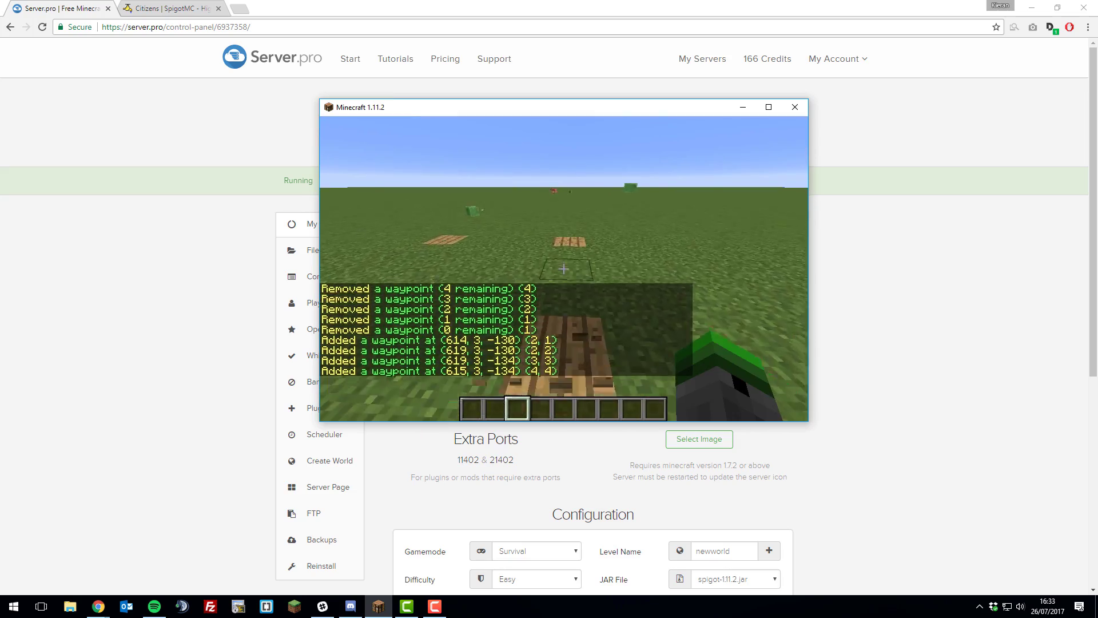
click(564, 268)
click(564, 269)
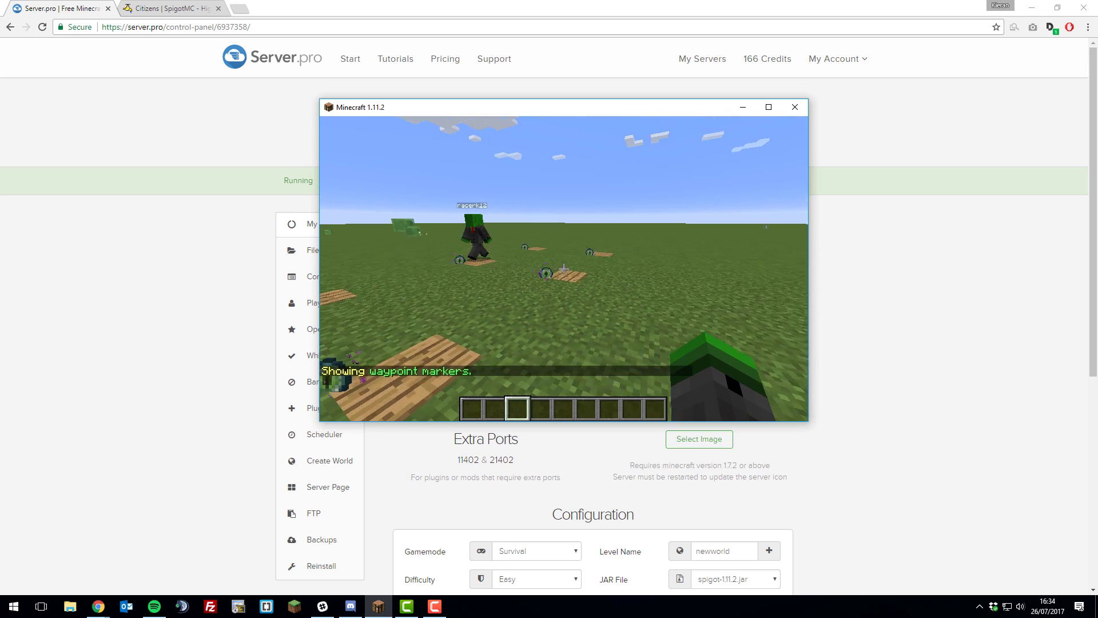
Hide the NPC's waypoint markers with the toggle path command
key(t)
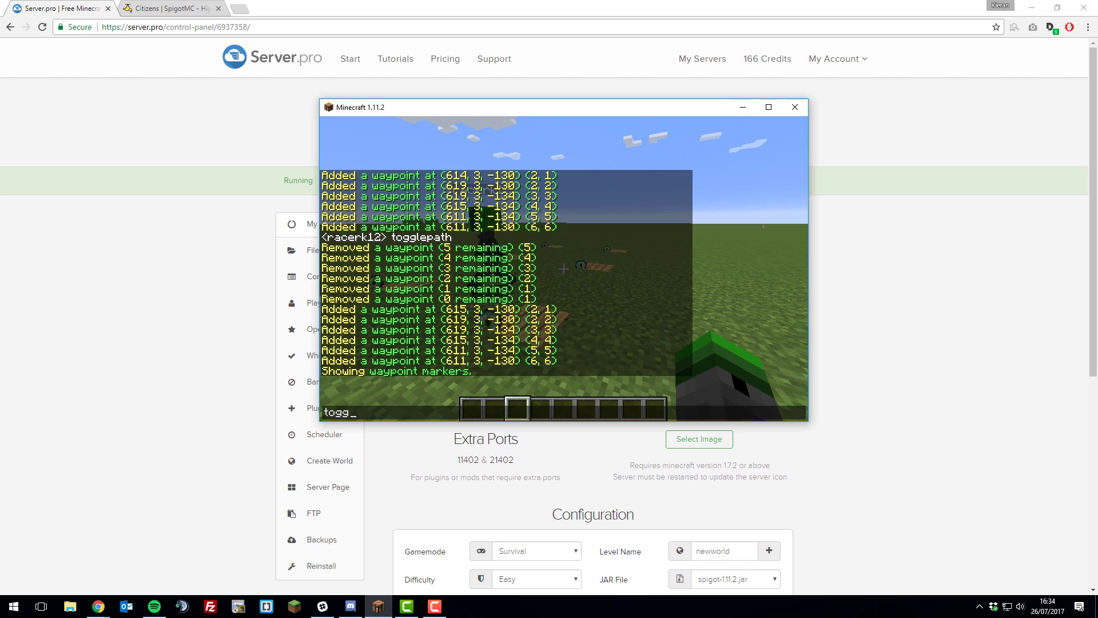
text(toggle path)
key(Return)
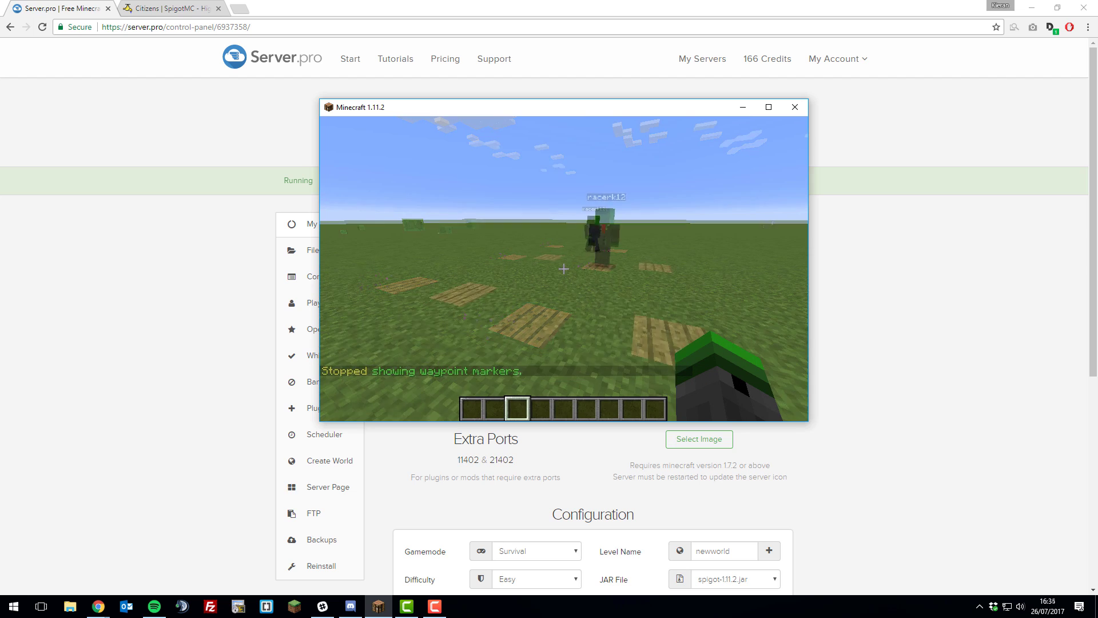
Exit the NPC's linear waypoint editor with the /npc path command
key(w)
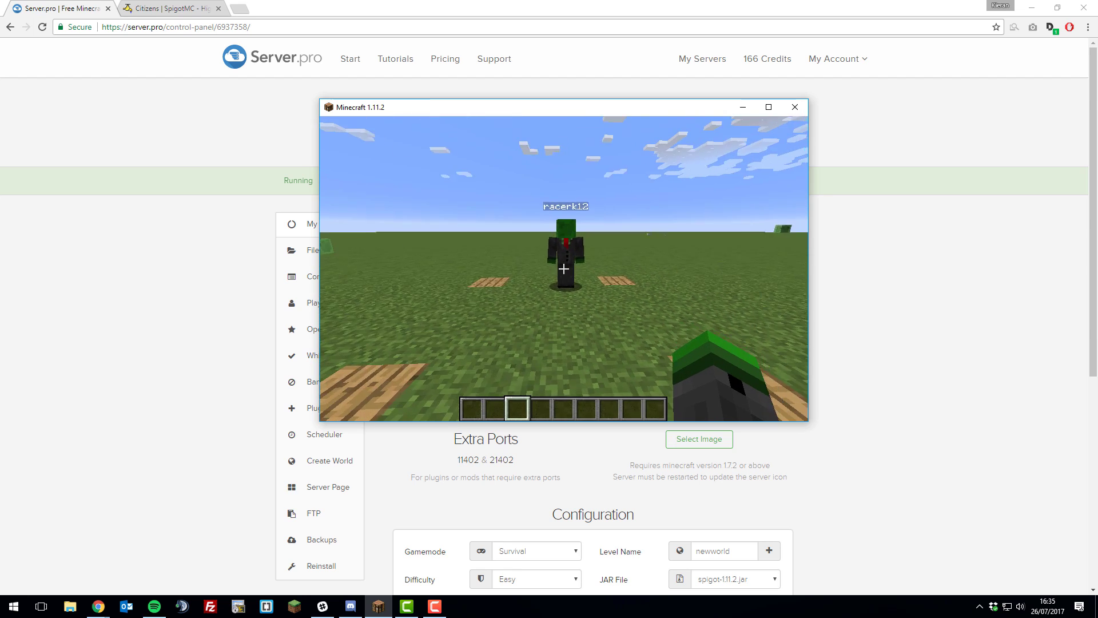
key(slash)
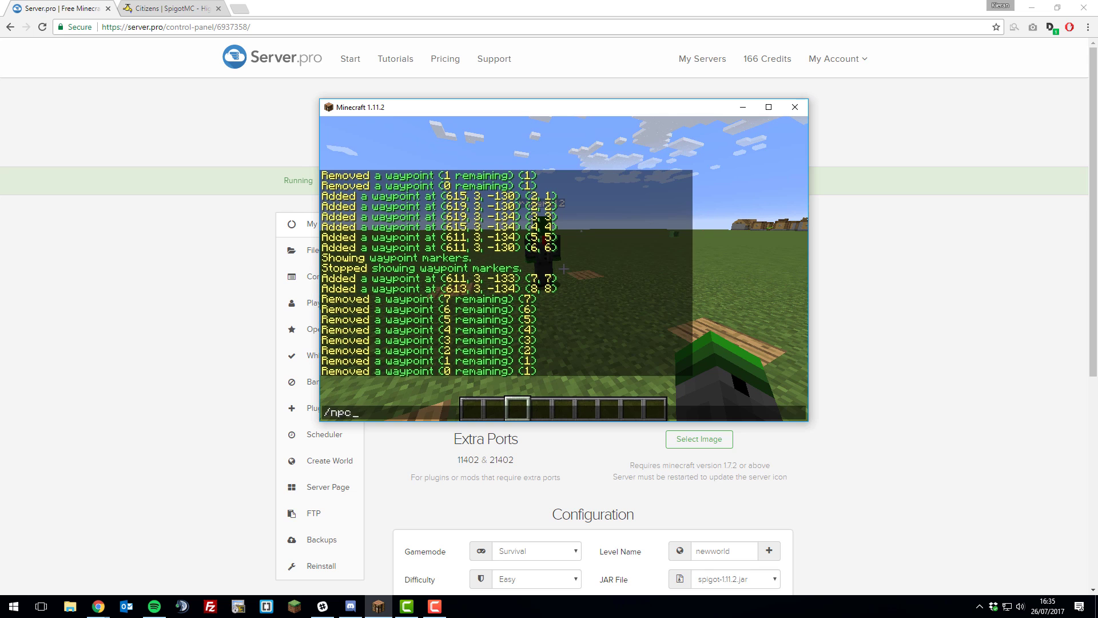
text(npc path)
key(Return)
key(t)
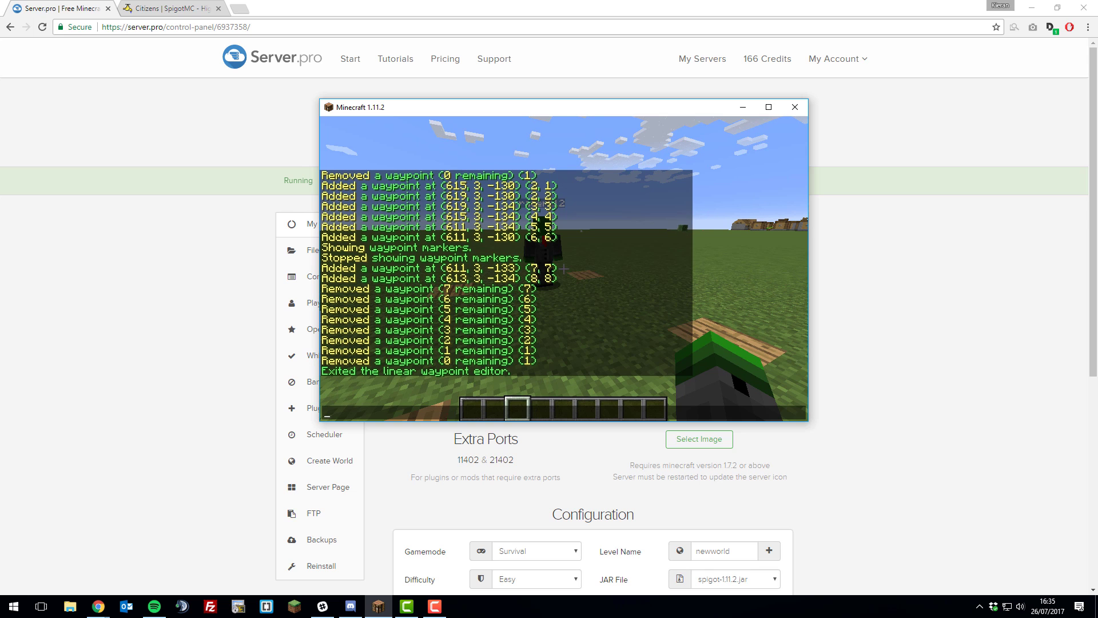
key(Escape)
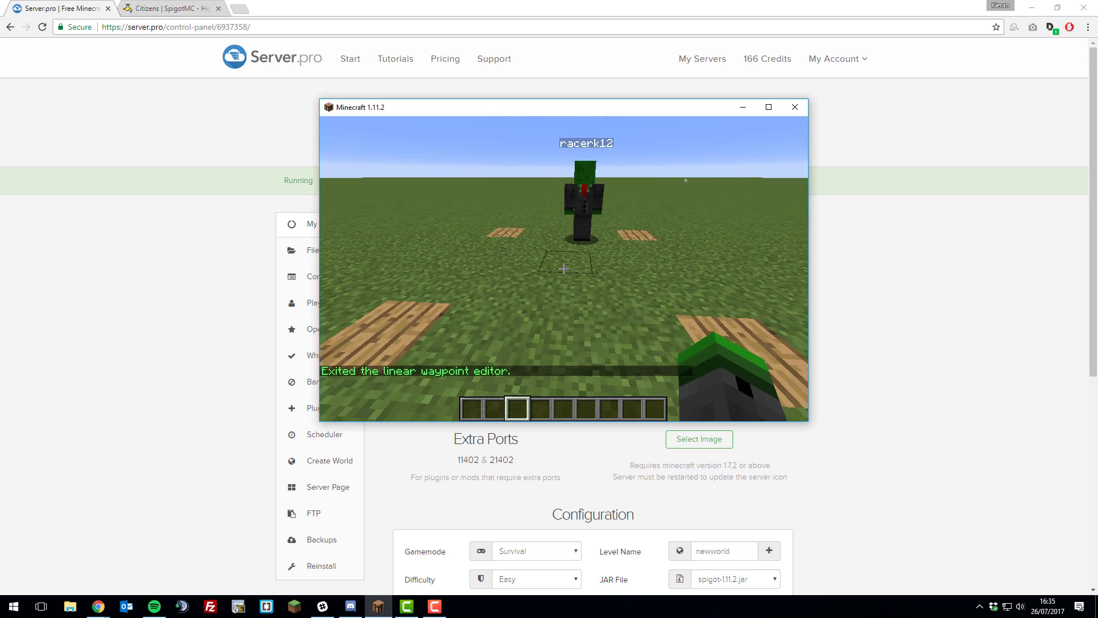
Teleport to the currently selected NPC with the /npc tp command
key(w)
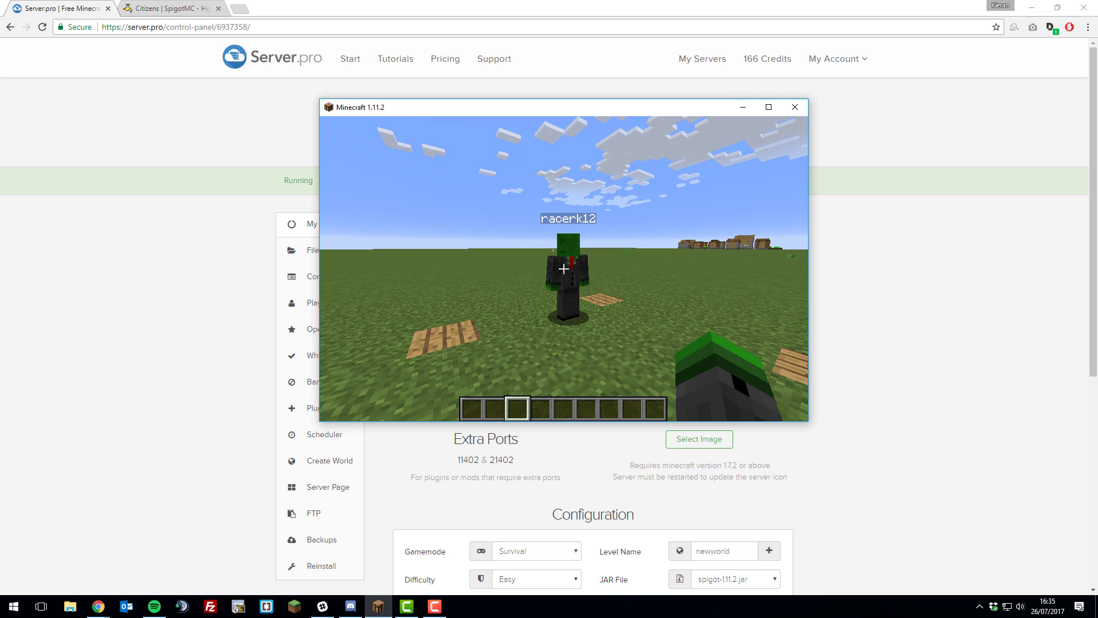
key(slash)
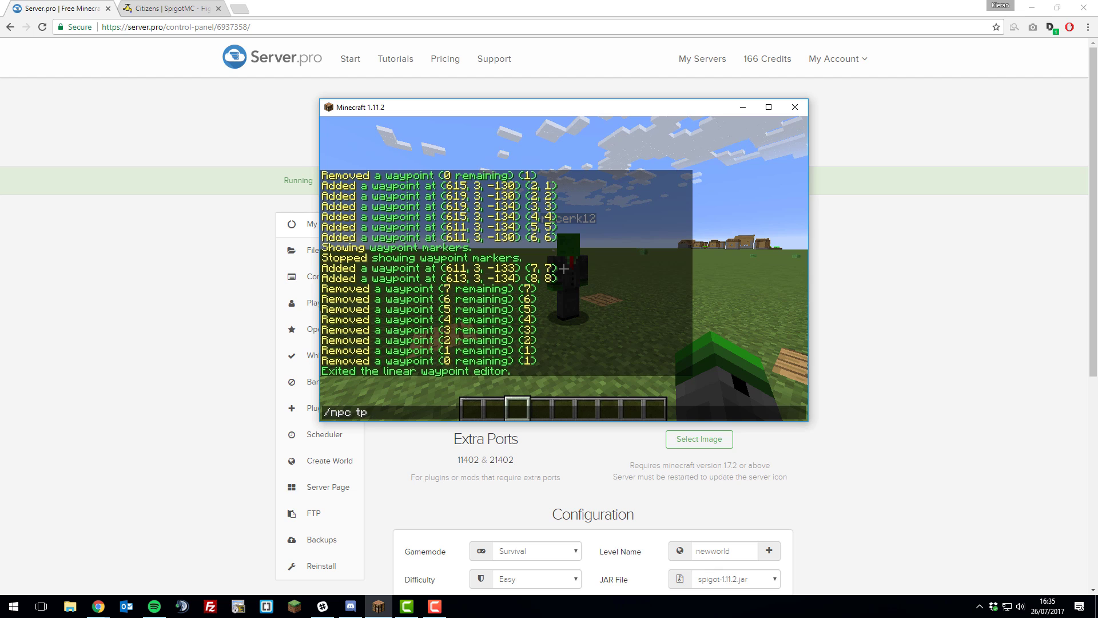
text(npc tp)
key(Return)
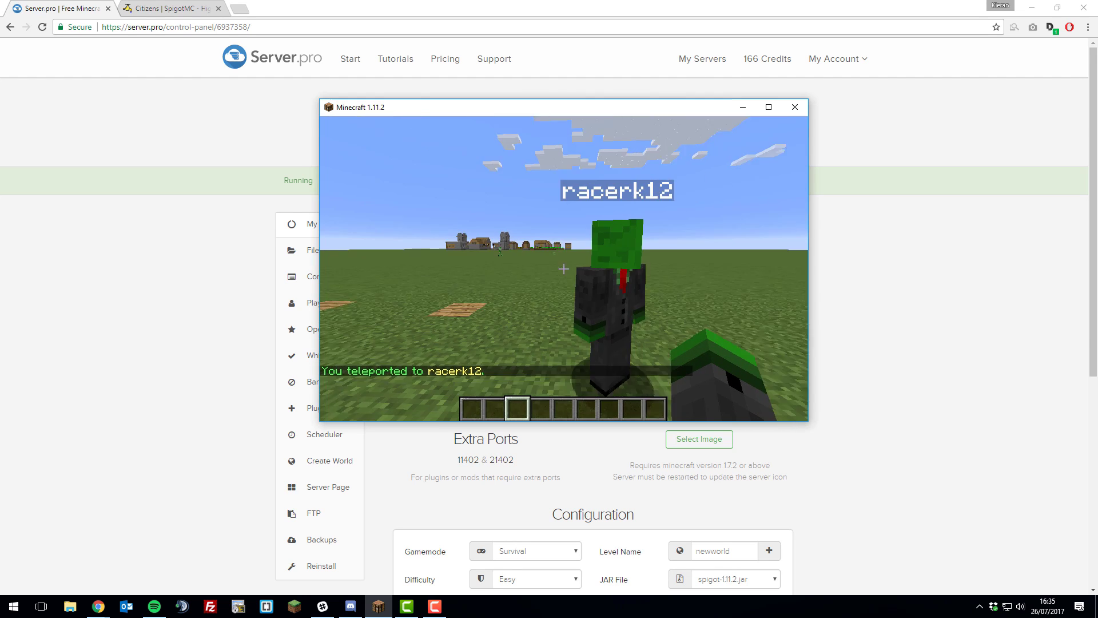
Create two more NPCs named james and bob with the /npc create command
key(s)
key(slash)
text(npc)
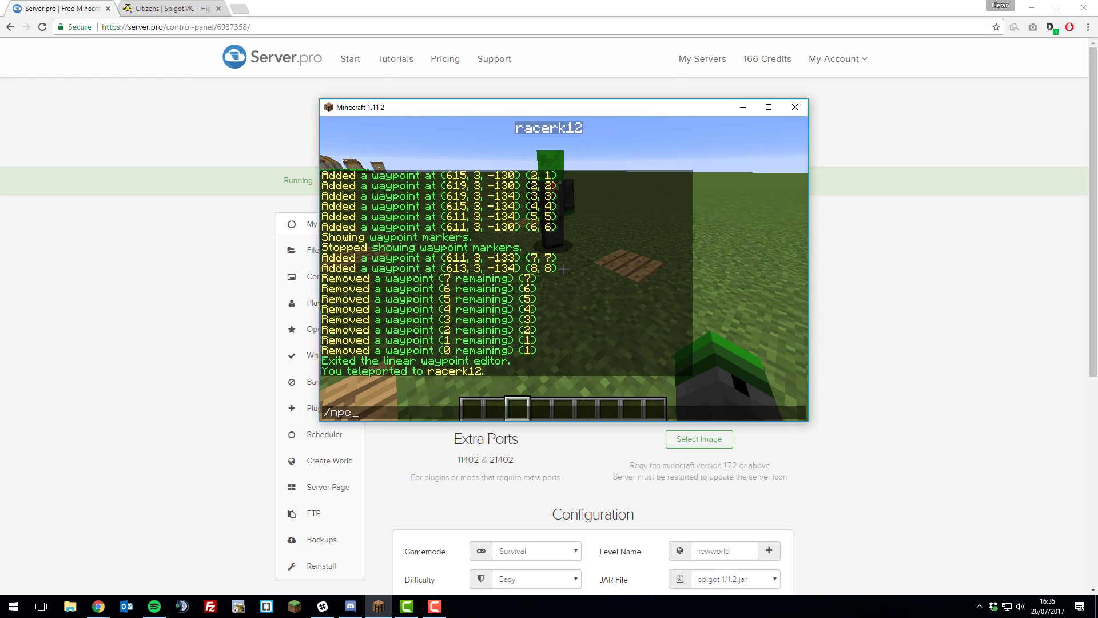
text( cerate)
key(BackSpace)
key(BackSpace)
text(bob)
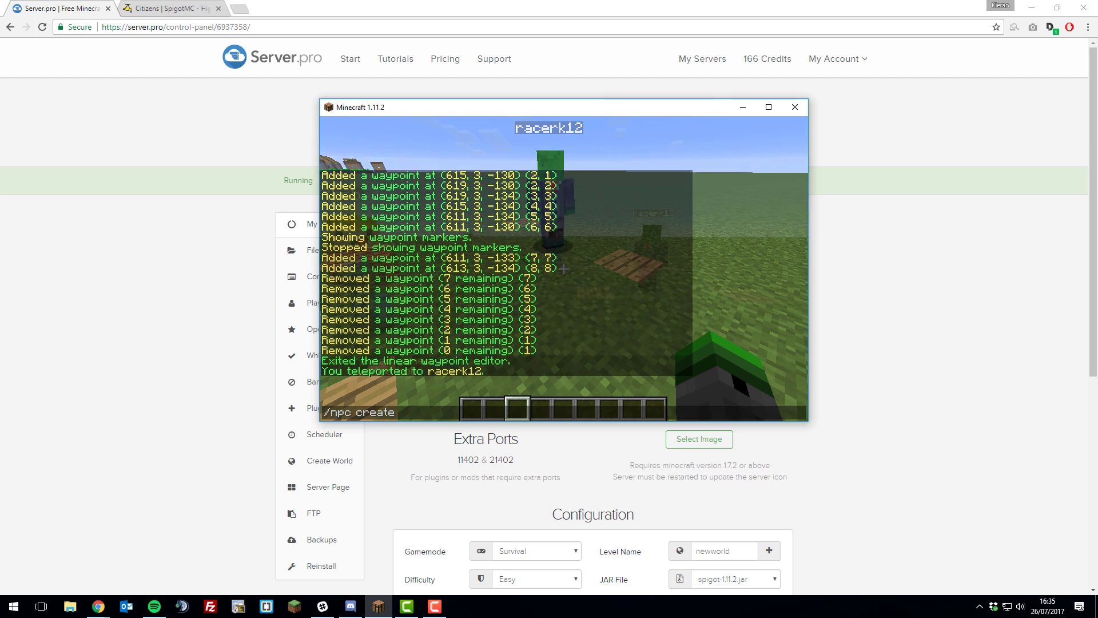
key(Return)
key(a)
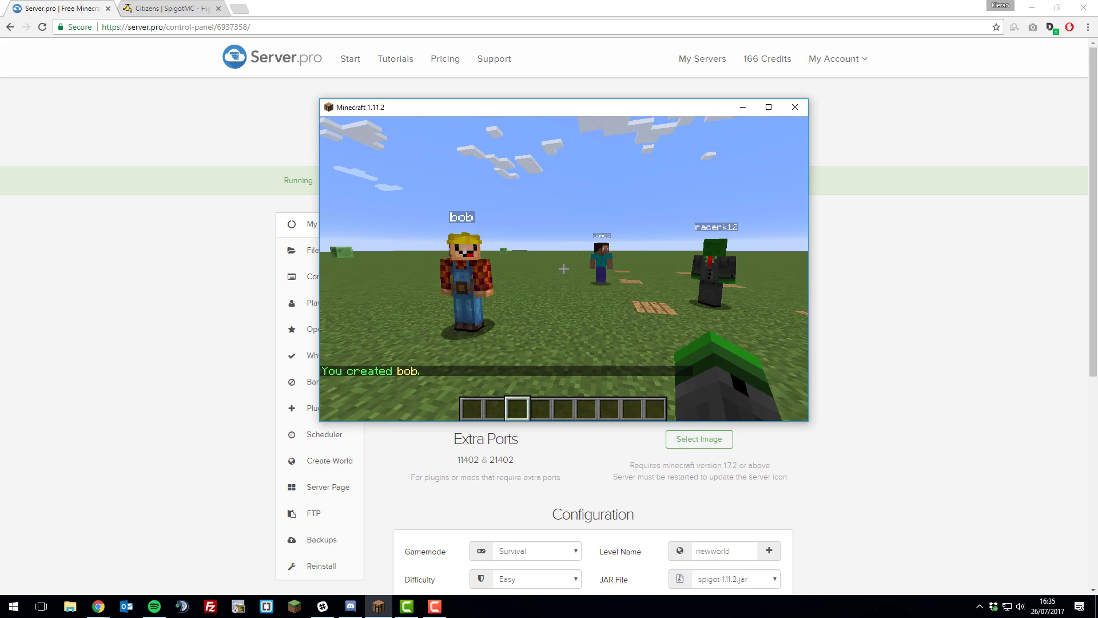
Select the NPC james with /npc select james and teleport to it with /npc tp
key(slash)
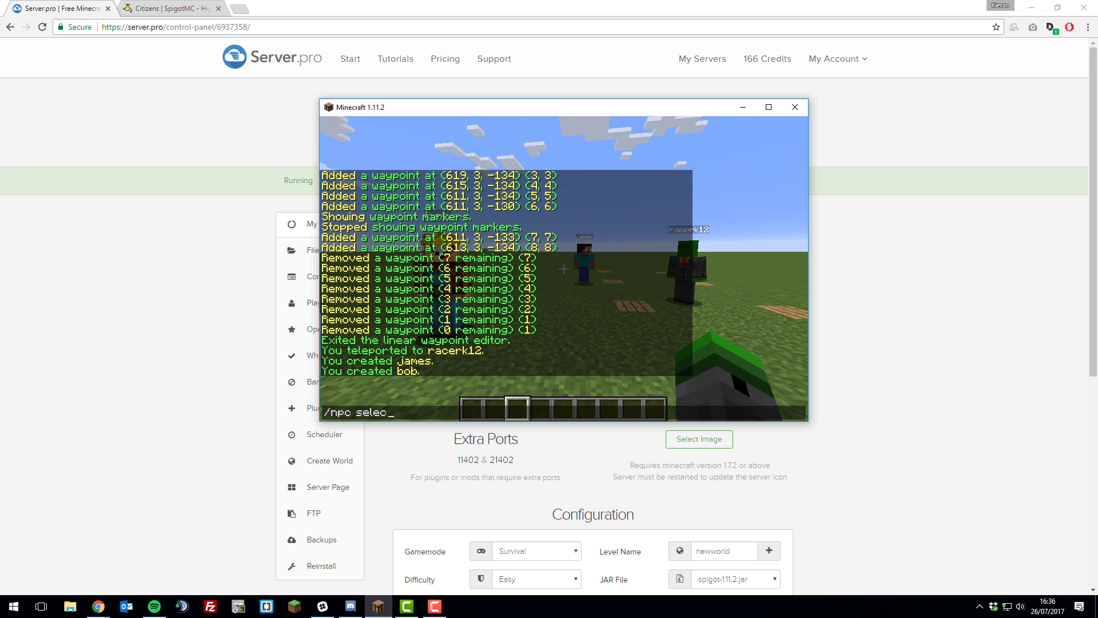
text(npc select james)
key(Return)
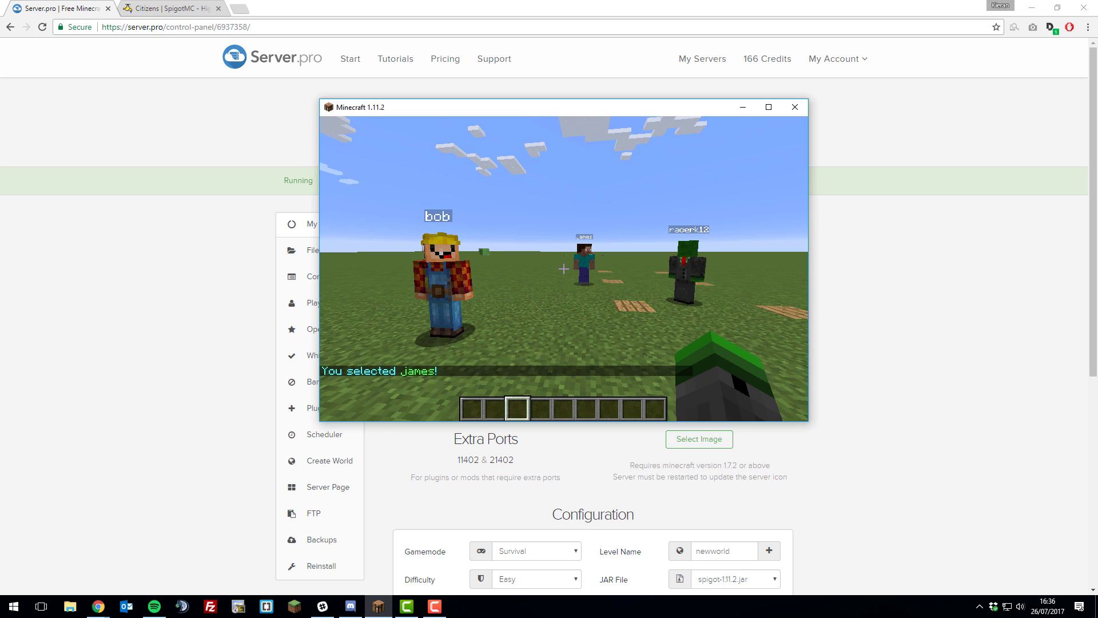
key(slash)
text(npc)
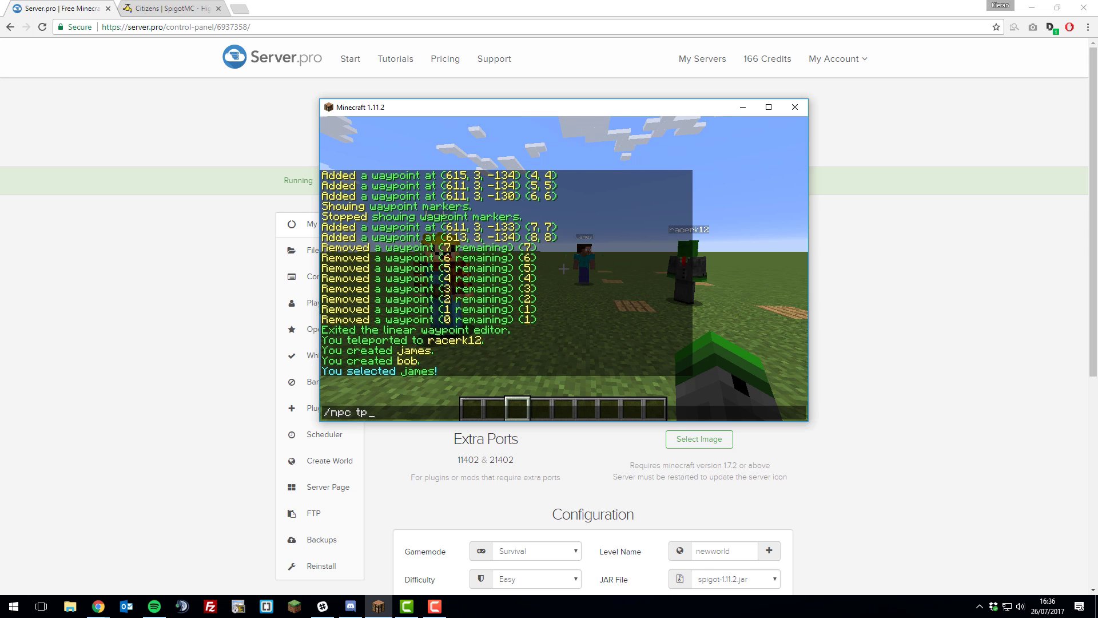
text( tp)
key(Return)
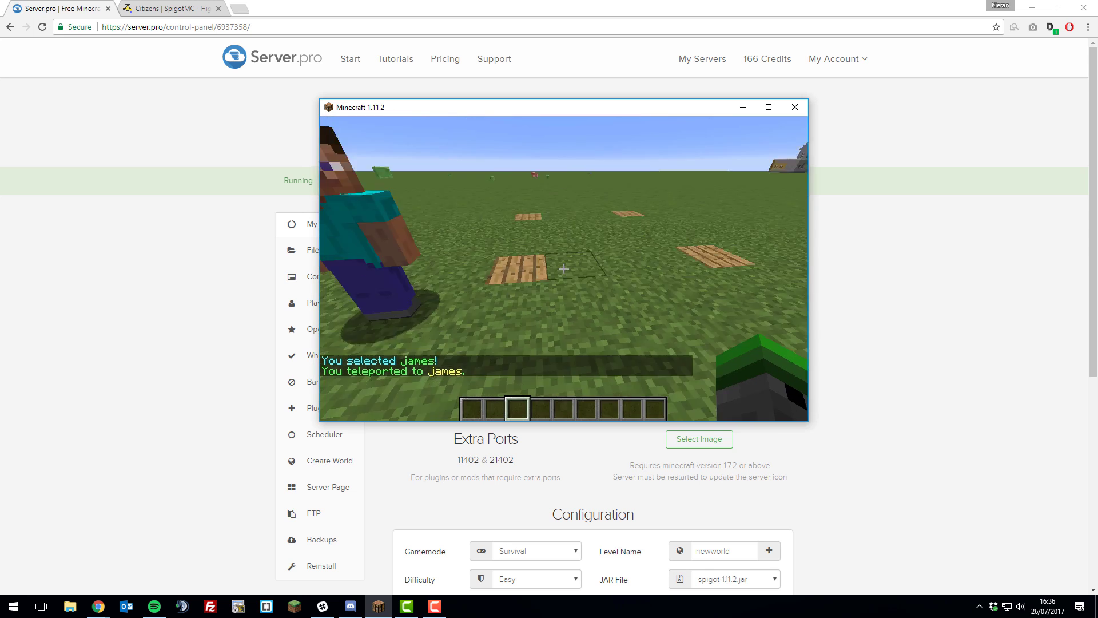
Make the james NPC controllable with the NPC control command
right_click(564, 269)
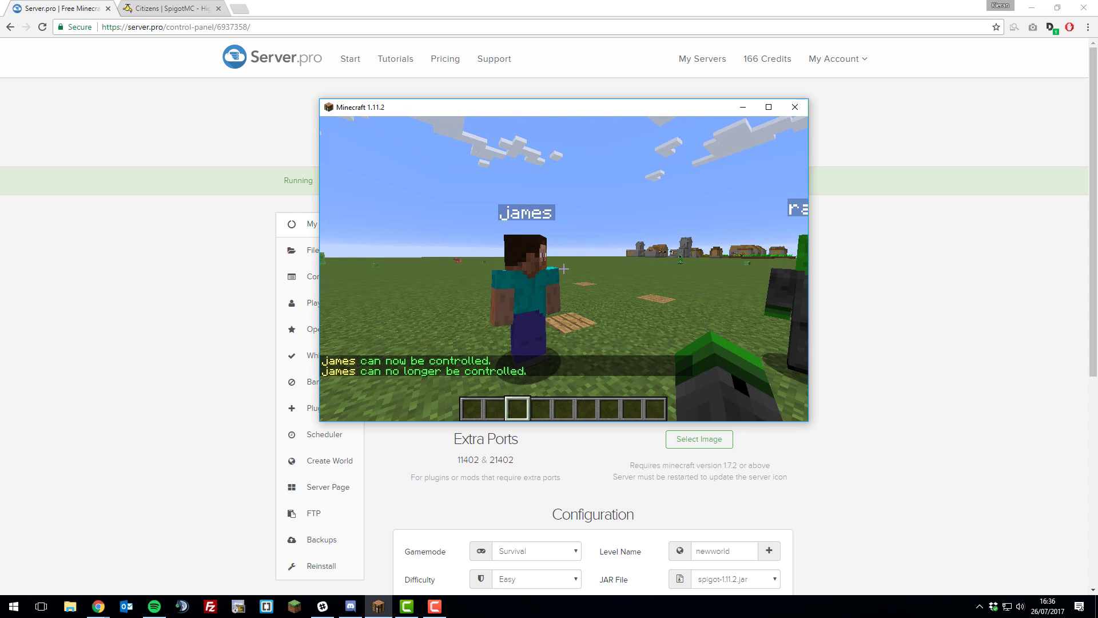
key(w)
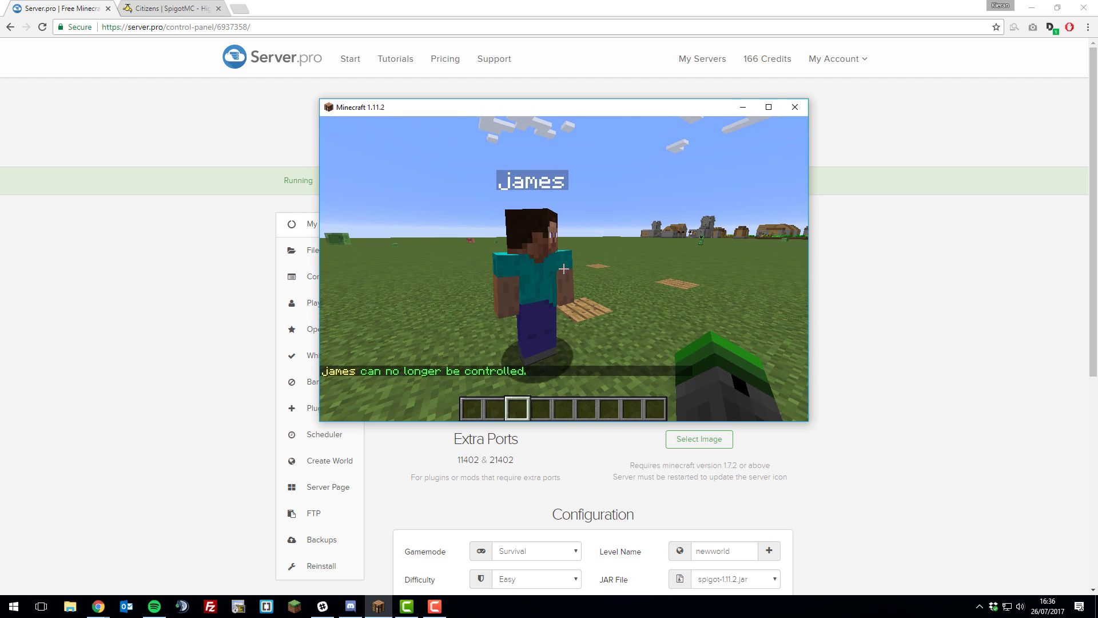
key(slash)
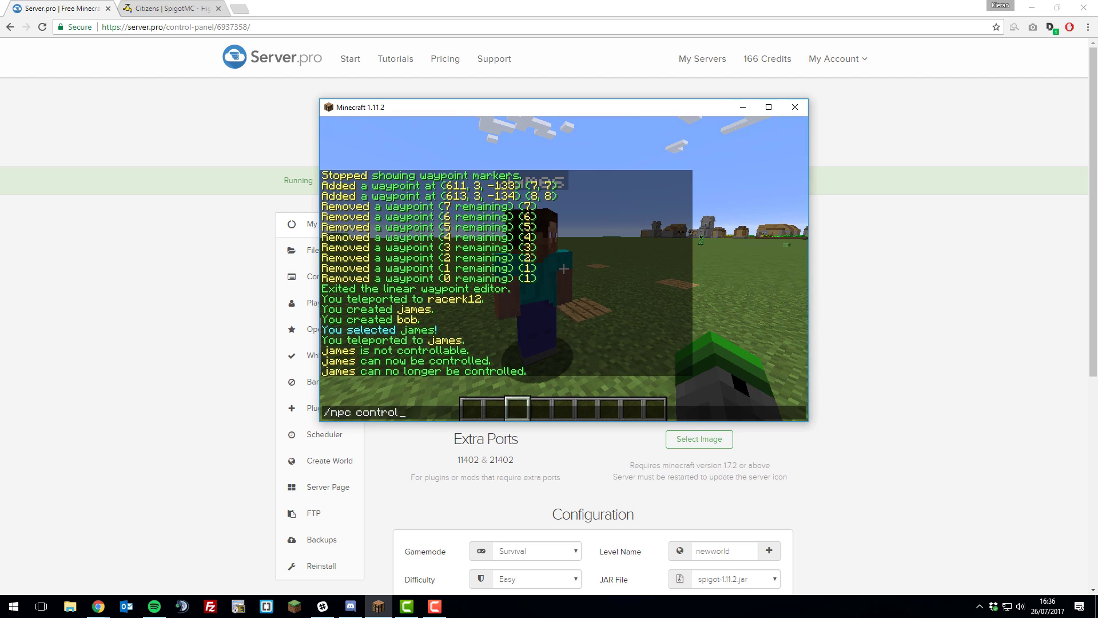
key(Return)
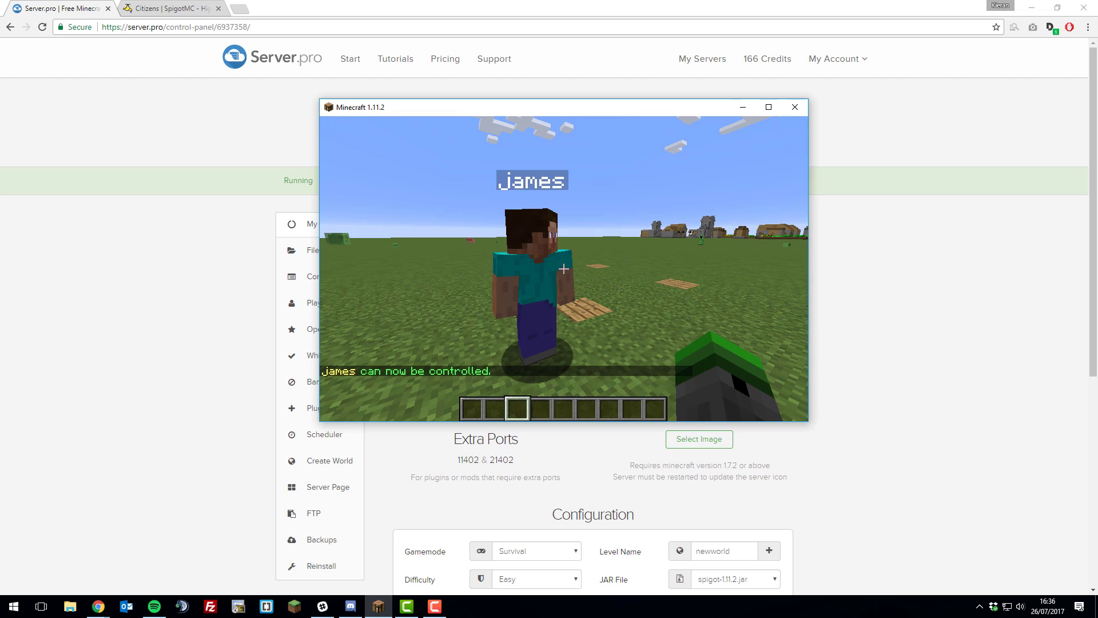
key(t)
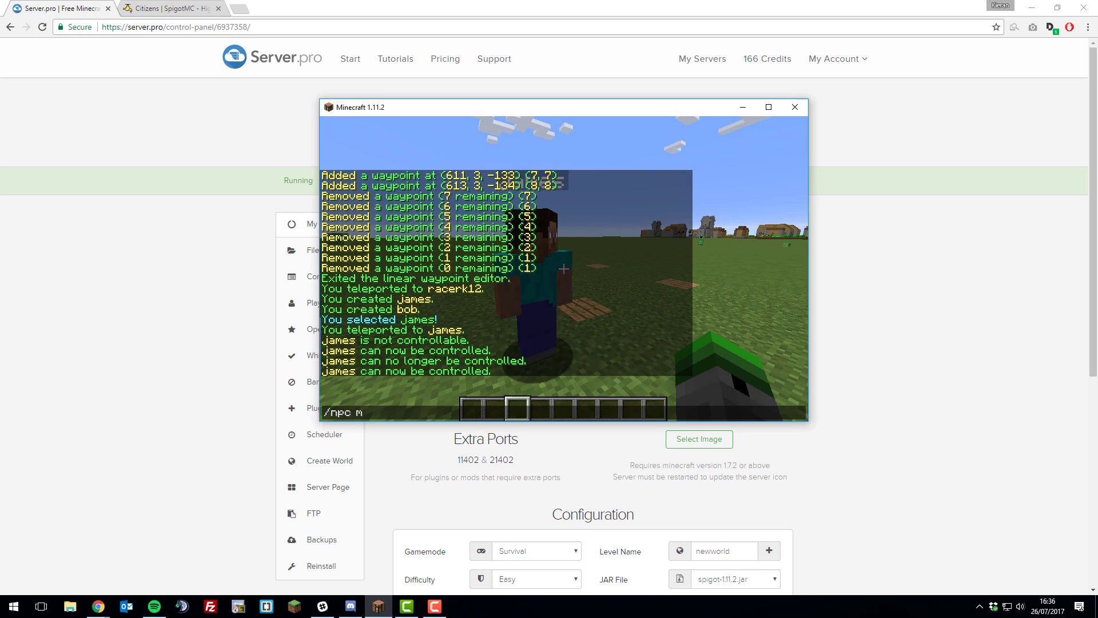
key(Escape)
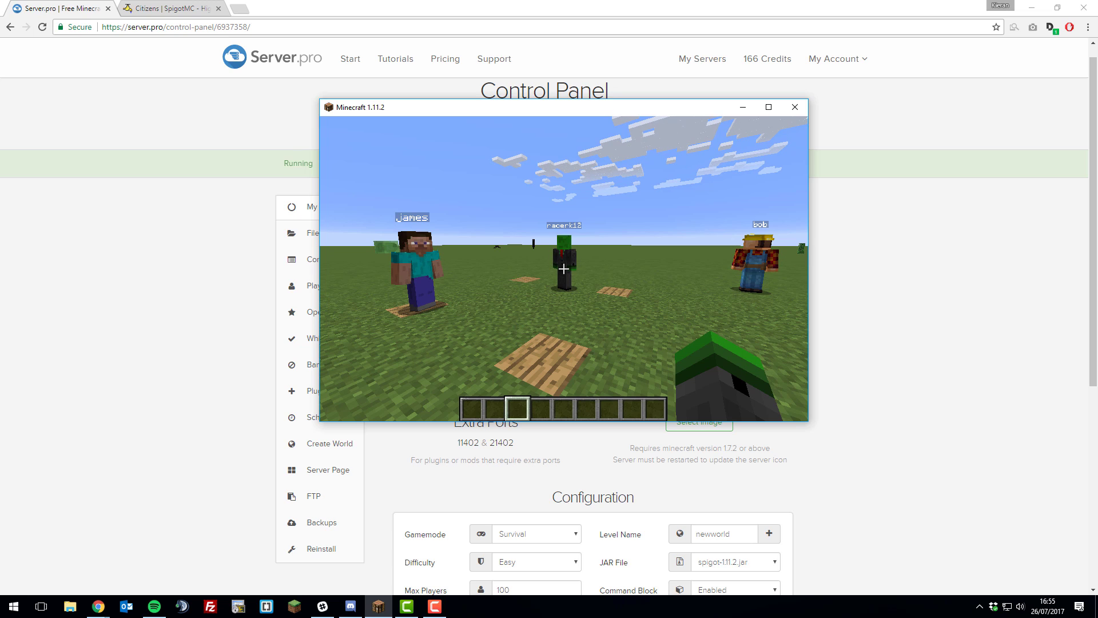
List the available NPC commands in the chat with /npc help
text(t)
text(/npc h)
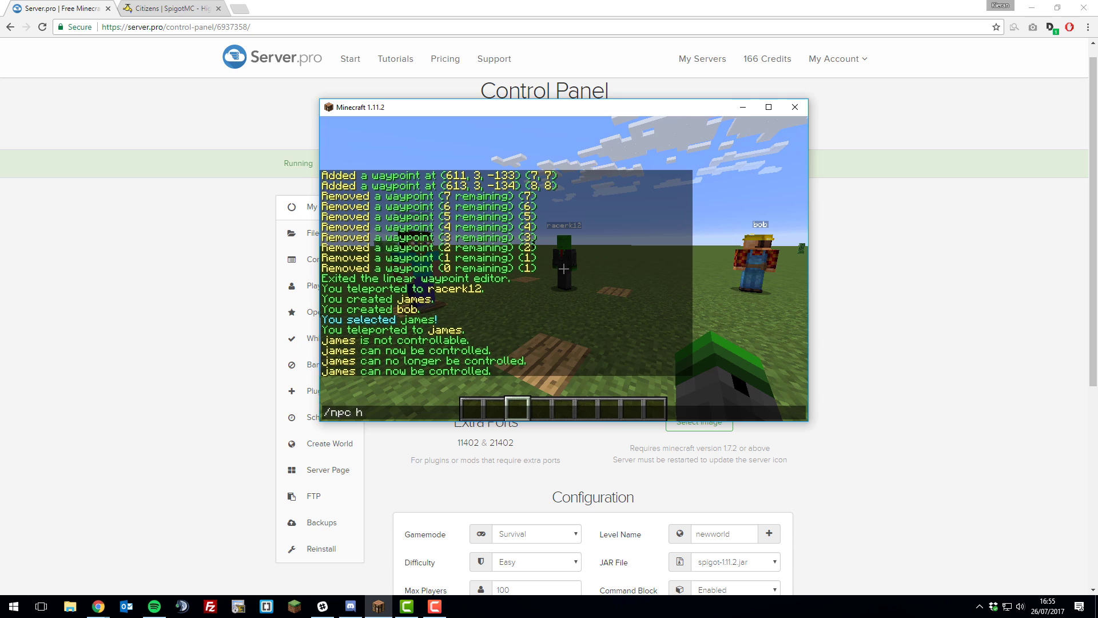
text(elp)
key(Return)
key(t)
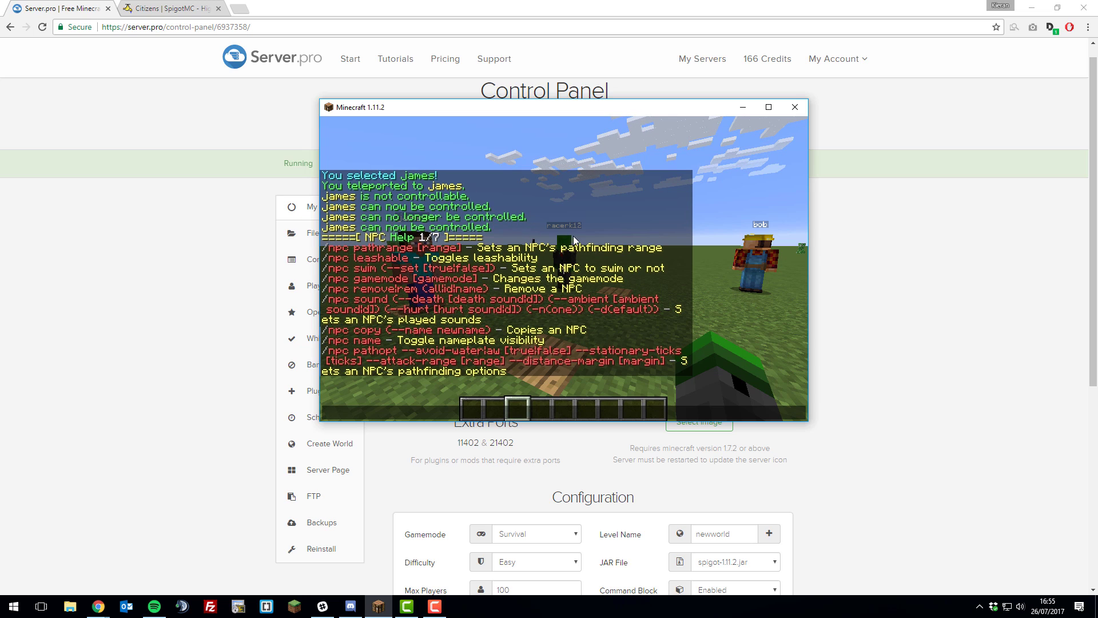
Switch to the Server.pro control panel in the browser and open config.yml from the plugins/Citizens folder in the file manager
click(119, 193)
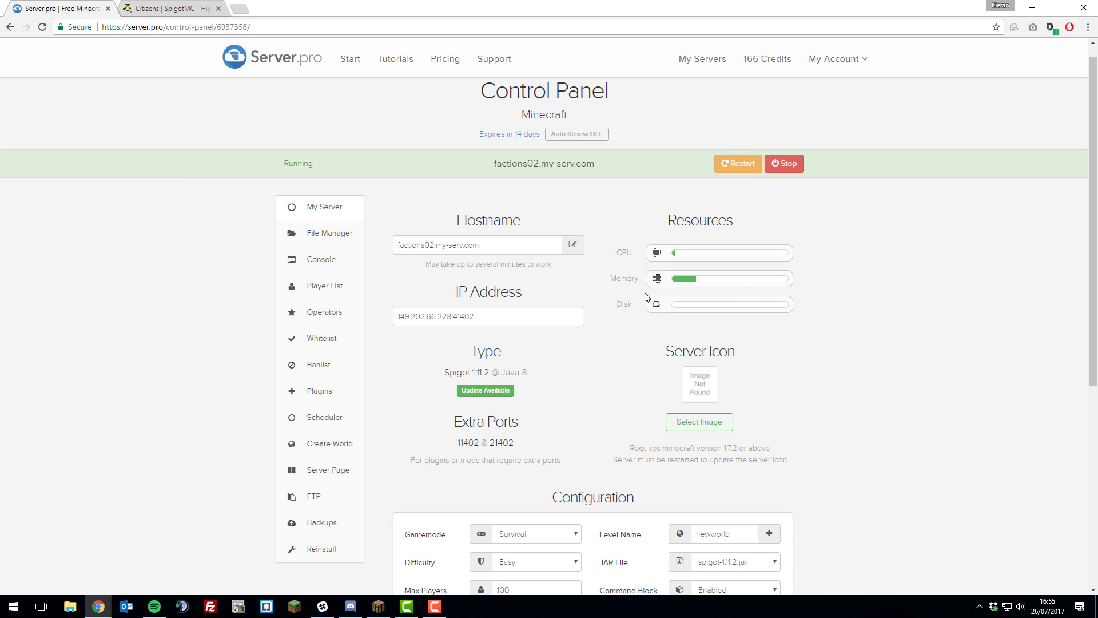
click(339, 235)
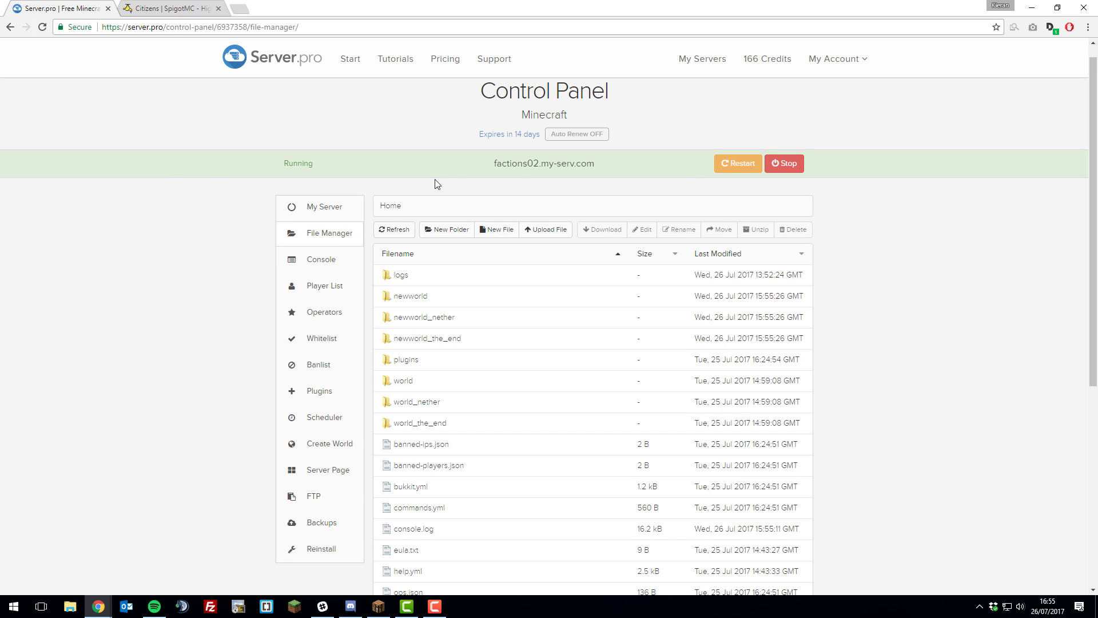
click(406, 360)
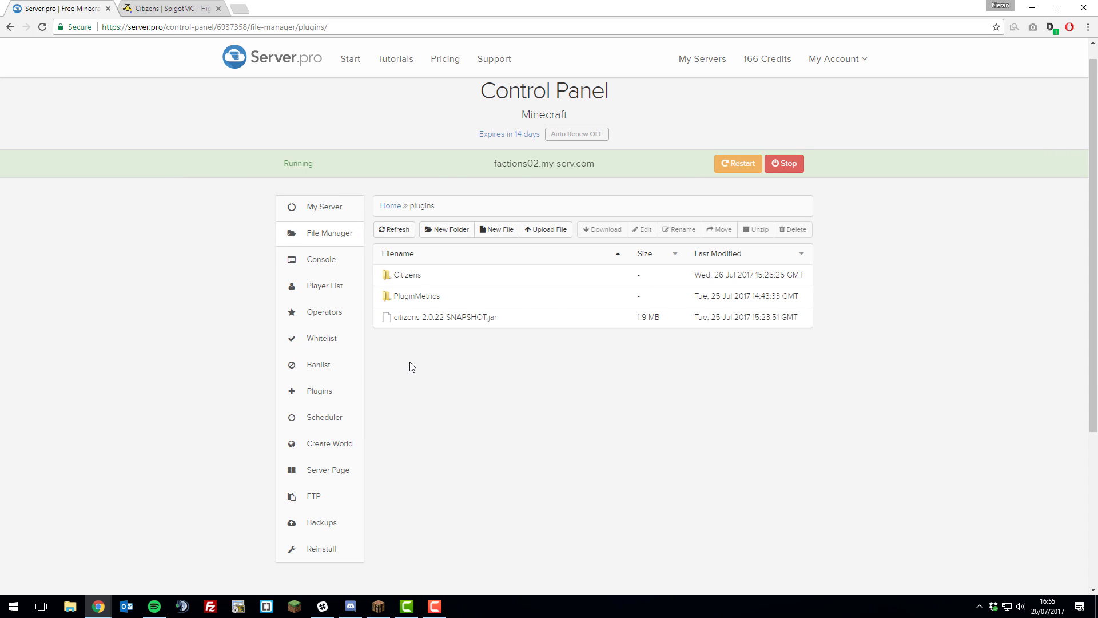
click(402, 277)
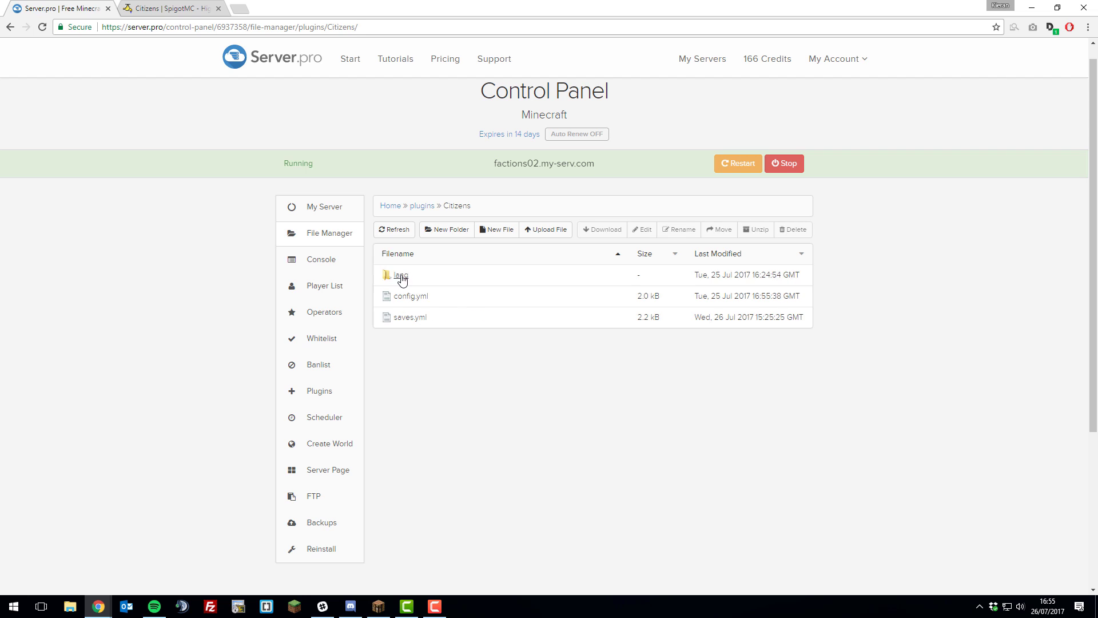
click(421, 299)
Examine the Citizens settings in config.yml, especially the default NPC look-close, talk-close and text options
scroll(557, 294, down, 10)
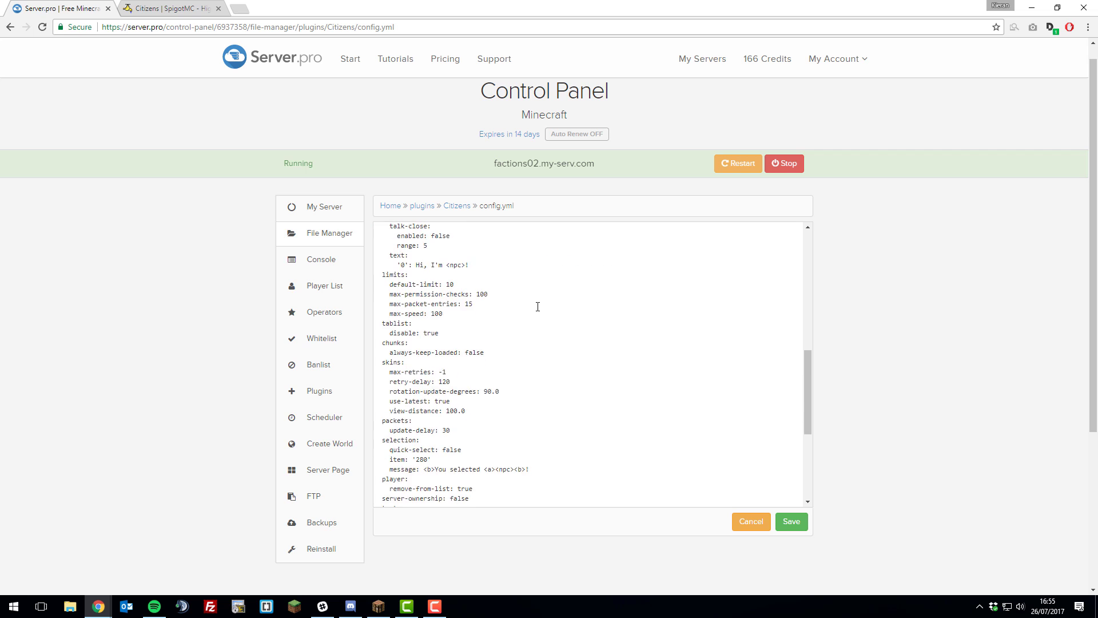
scroll(537, 305, down, 8)
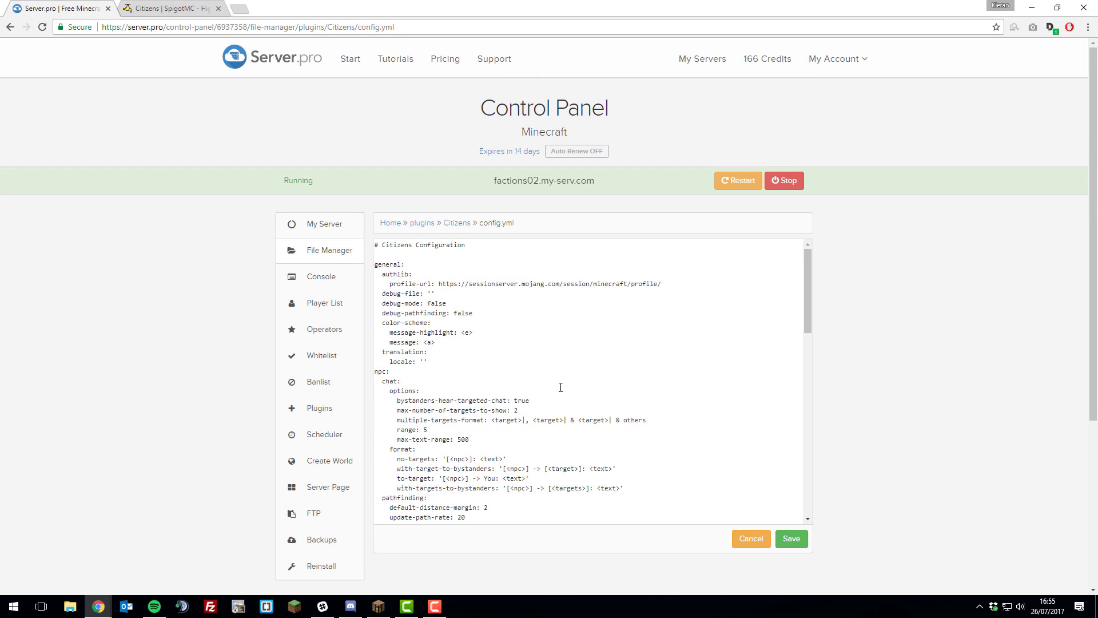
scroll(560, 387, down, 2)
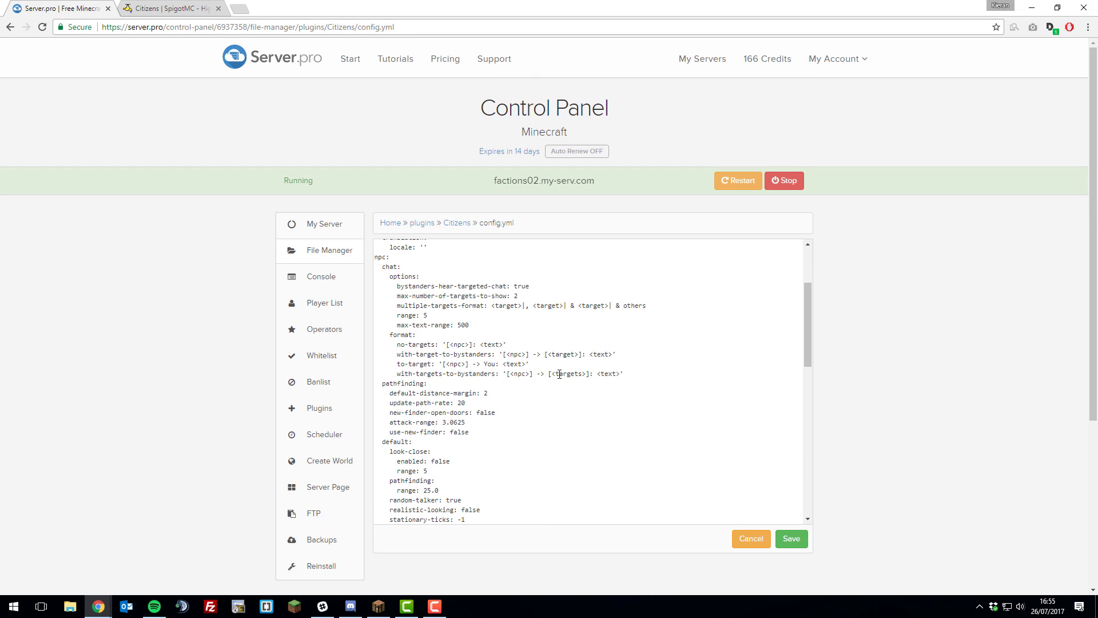
scroll(549, 368, down, 1)
scroll(531, 367, down, 2)
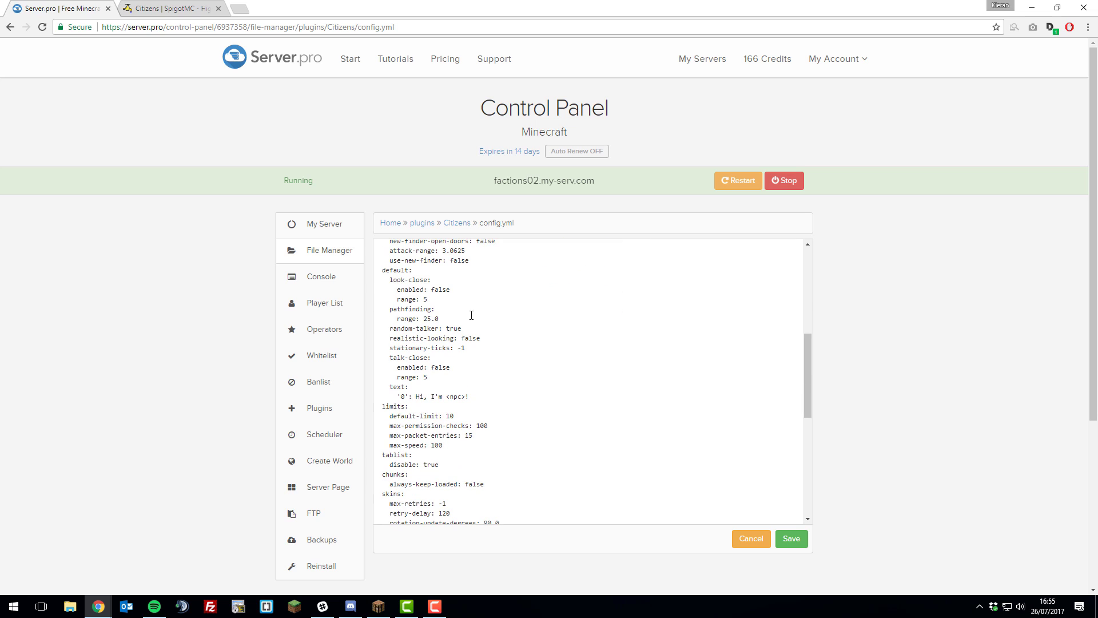
drag(375, 270, 470, 392)
click(470, 379)
double_click(449, 289)
click(436, 308)
scroll(458, 374, down, 4)
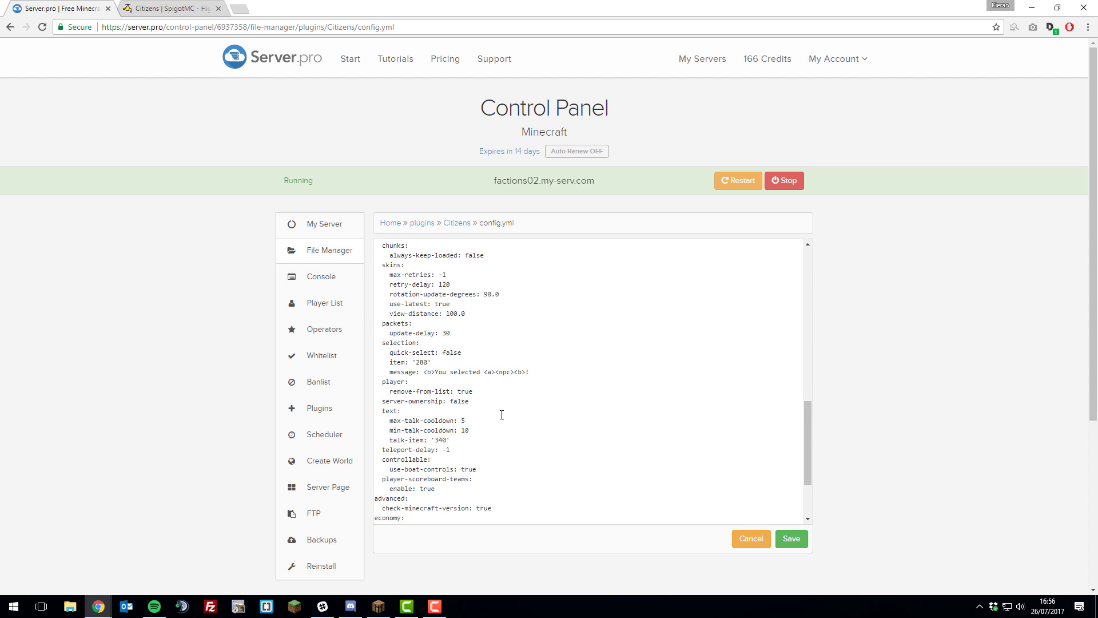
scroll(502, 414, up, 10)
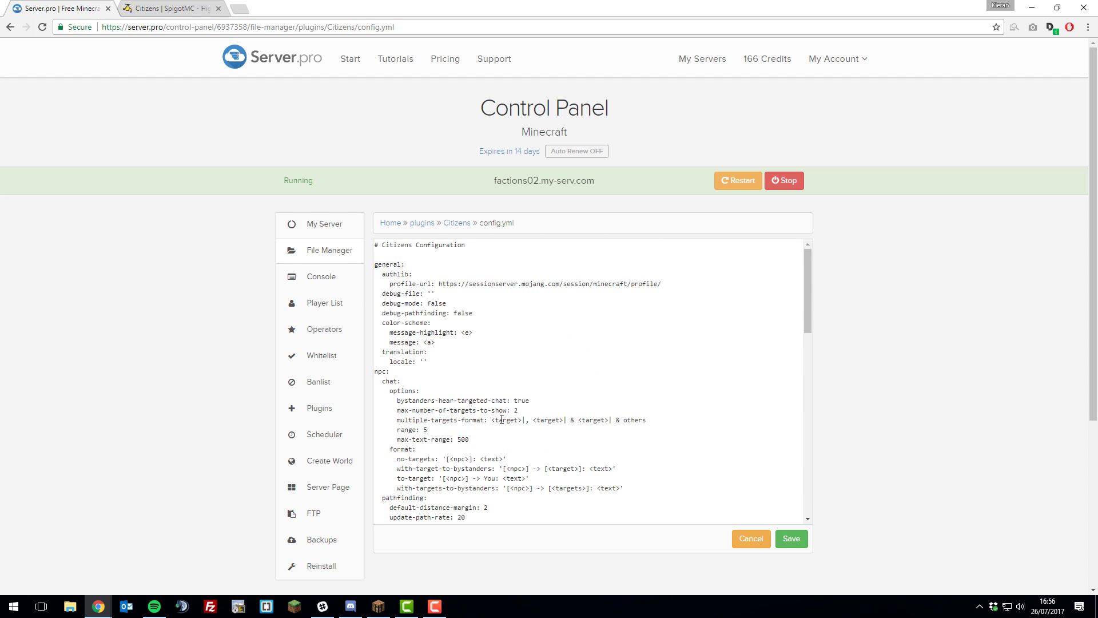
View the wiki and command information links on the Citizens SpigotMC resource page
click(180, 9)
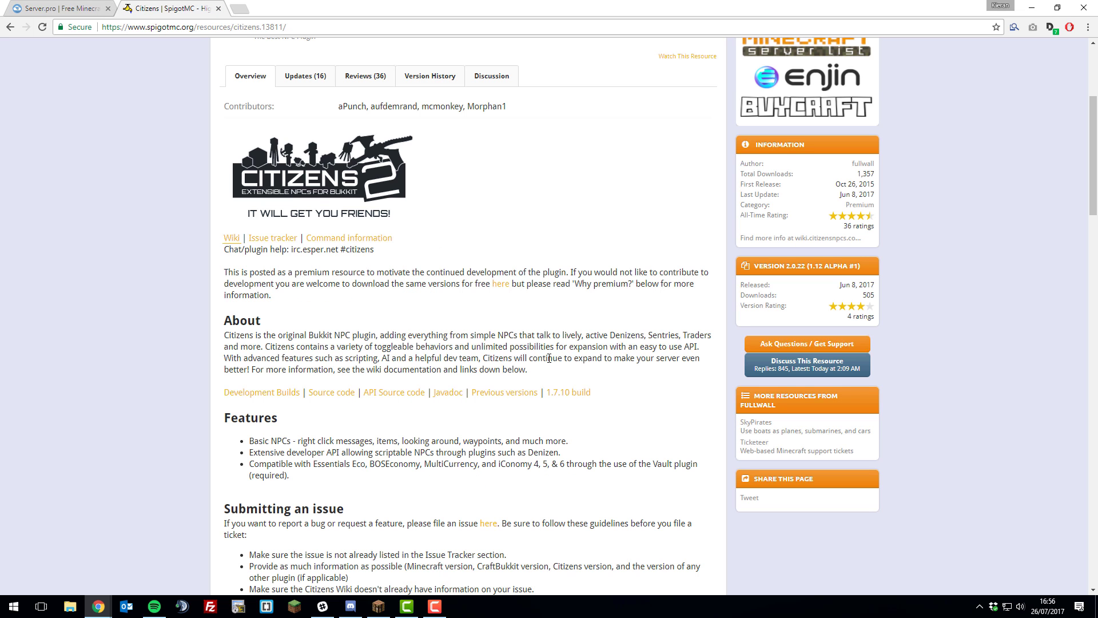
scroll(245, 410, up, 3)
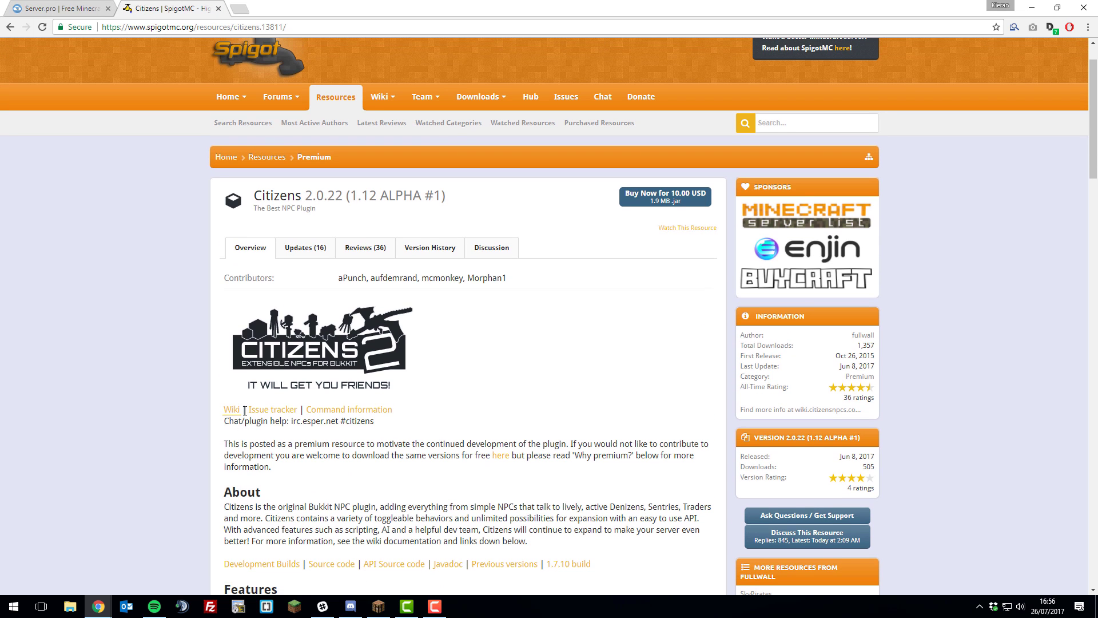
Open Server.pro in another browser tab and bring up the support page's Message Us form
key(ctrl+shift+t)
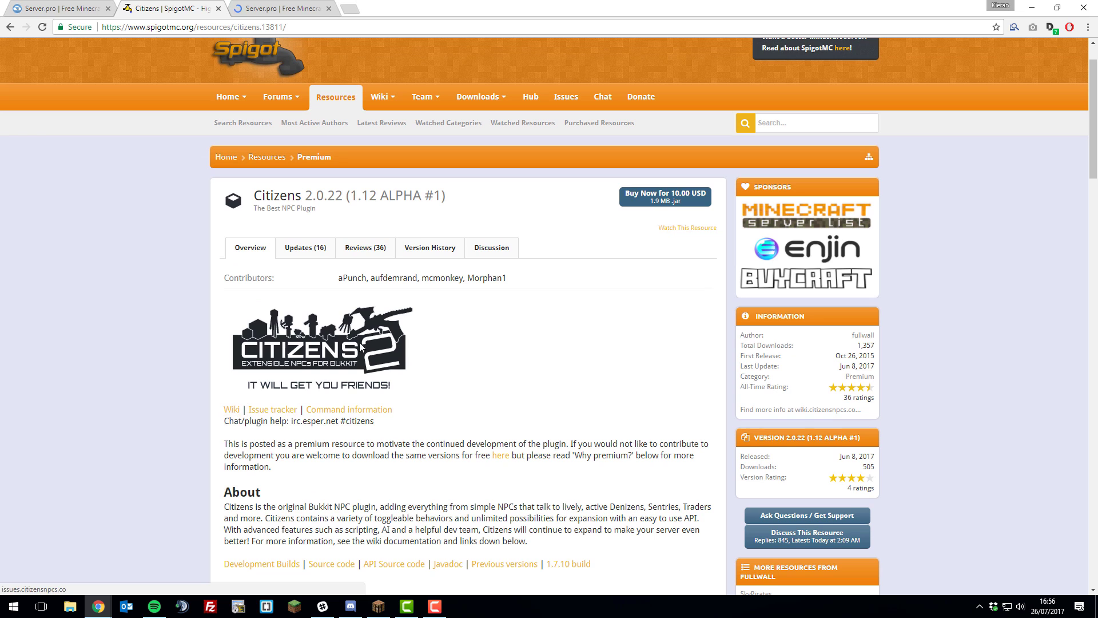
click(292, 8)
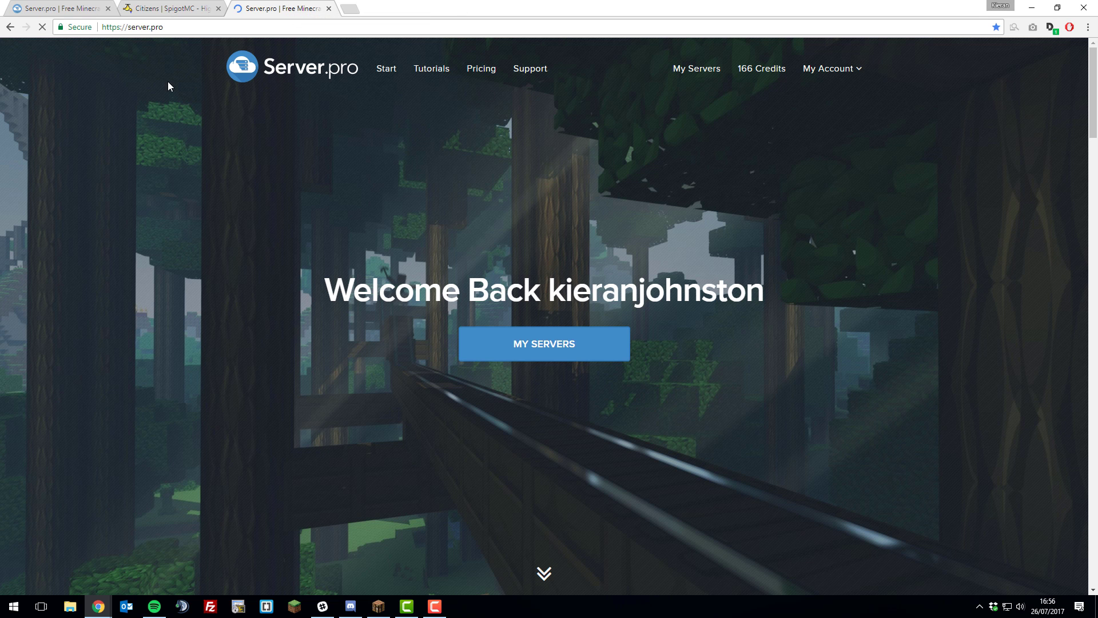
click(533, 68)
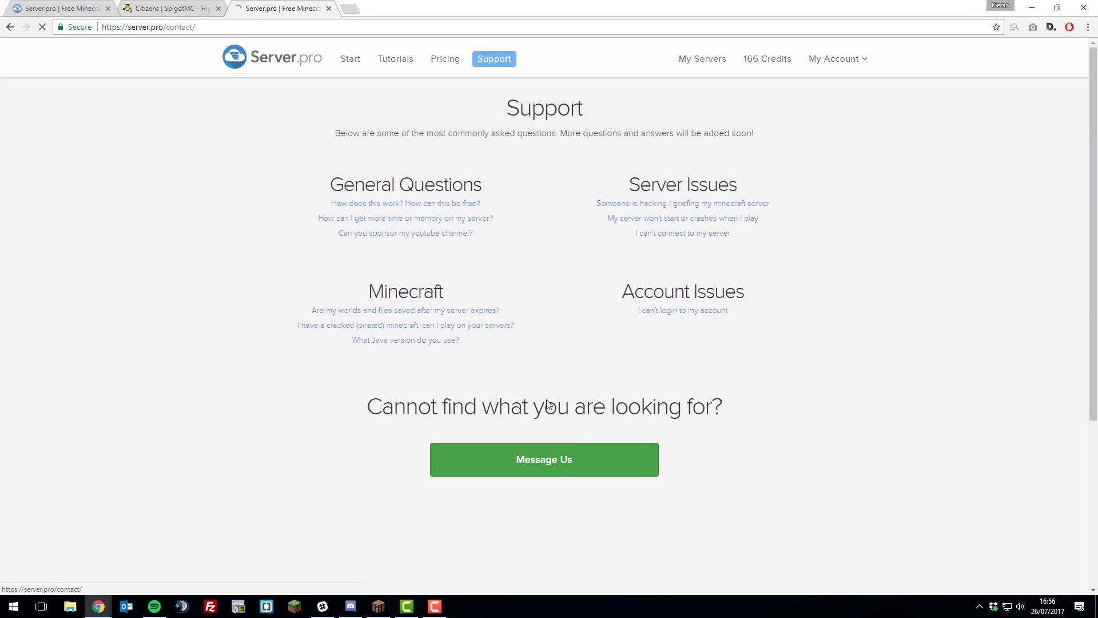
click(543, 459)
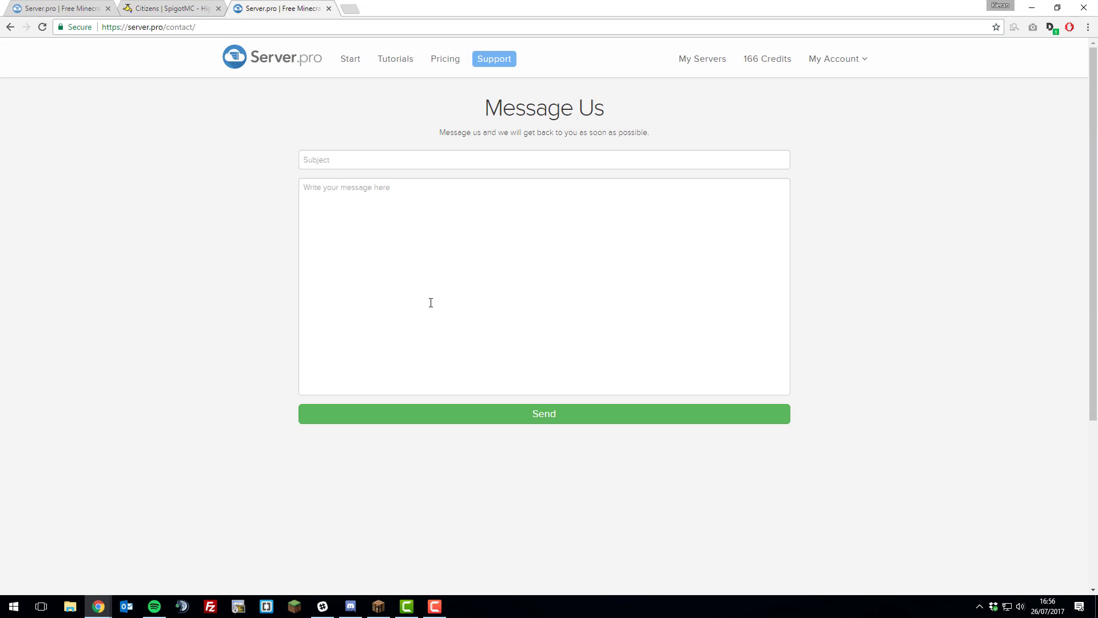